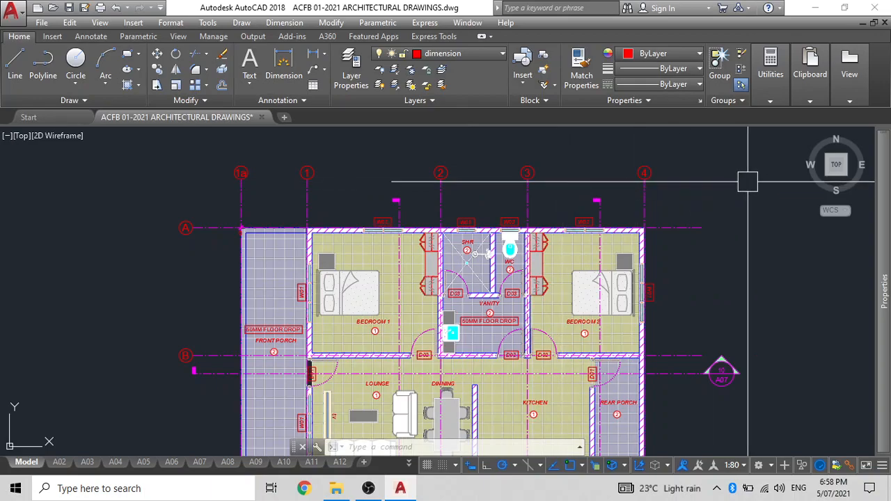
Delete the small leftover object at the front porch corner where grid lines 1a and A meet
{"action": "scroll", "coordinate": [192, 231], "scroll_direction": "down", "scroll_amount": 1}
{"action": "mouse_move", "coordinate": [193, 231]}
{"action": "middle_mouse_down"}
{"action": "mouse_move", "coordinate": [235, 224]}
{"action": "mouse_move", "coordinate": [302, 147]}
{"action": "middle_mouse_up"}
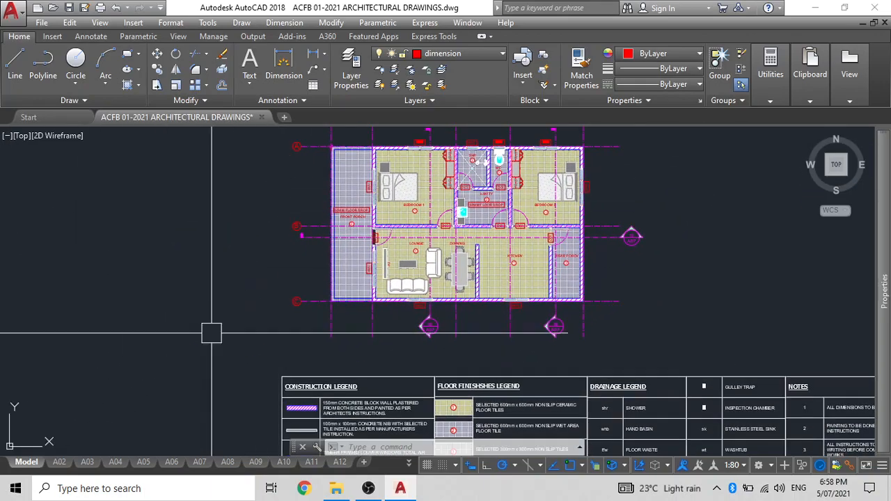
{"action": "middle_click_drag", "start_coordinate": [609, 230], "coordinate": [589, 312]}
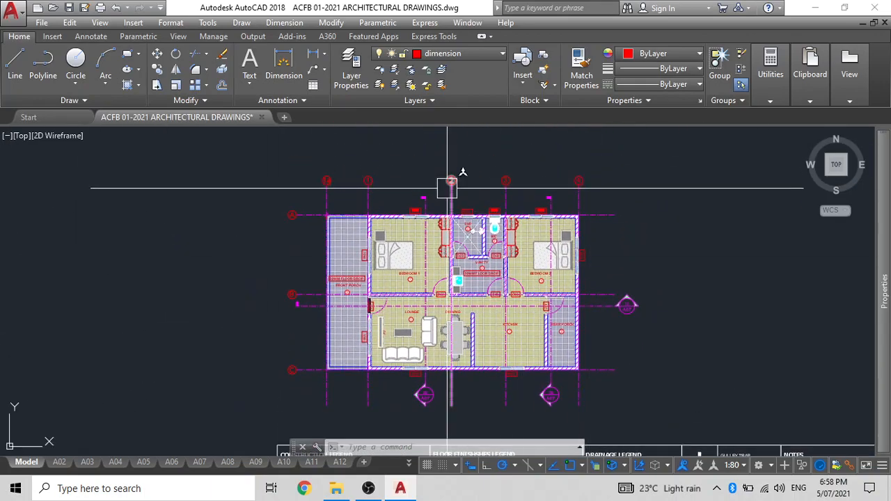
{"action": "middle_click_drag", "start_coordinate": [461, 171], "coordinate": [477, 241]}
{"action": "scroll", "coordinate": [641, 277], "scroll_direction": "up", "scroll_amount": 1}
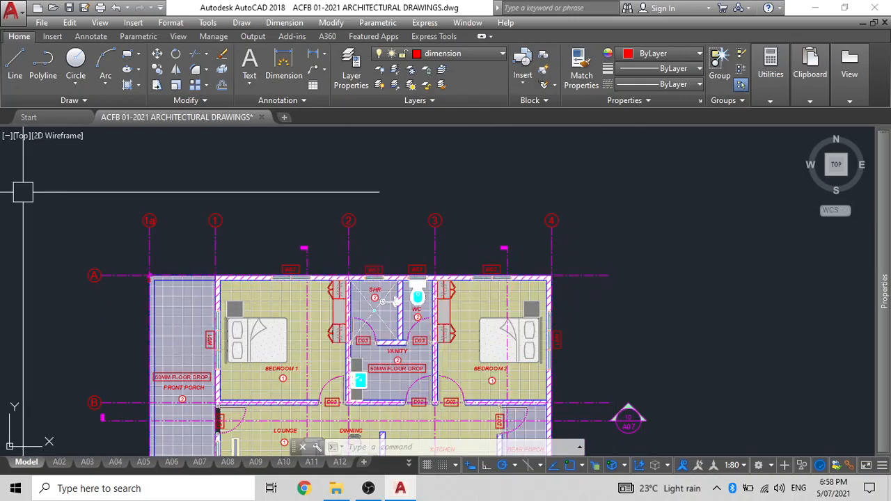
{"action": "scroll", "coordinate": [149, 235], "scroll_direction": "down", "scroll_amount": 1}
{"action": "middle_click_drag", "start_coordinate": [149, 235], "coordinate": [224, 213]}
{"action": "scroll", "coordinate": [237, 205], "scroll_direction": "up", "scroll_amount": 4}
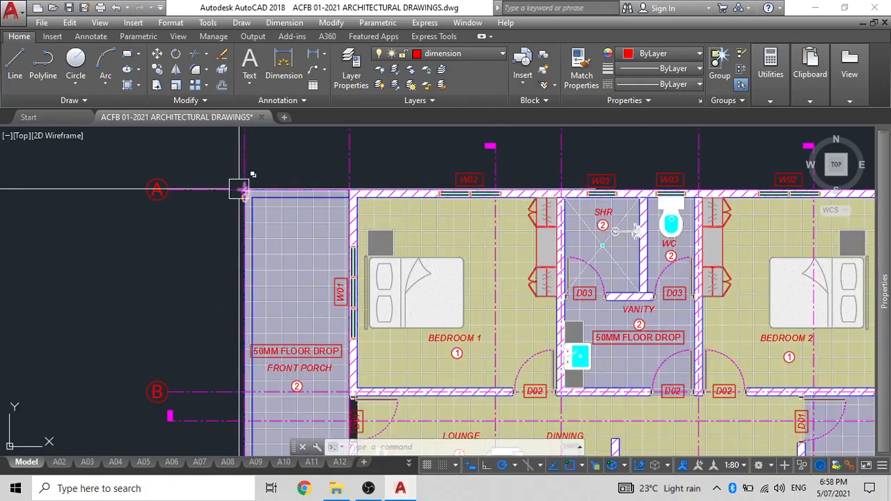
{"action": "left_click", "coordinate": [242, 190]}
{"action": "key", "text": "Delete"}
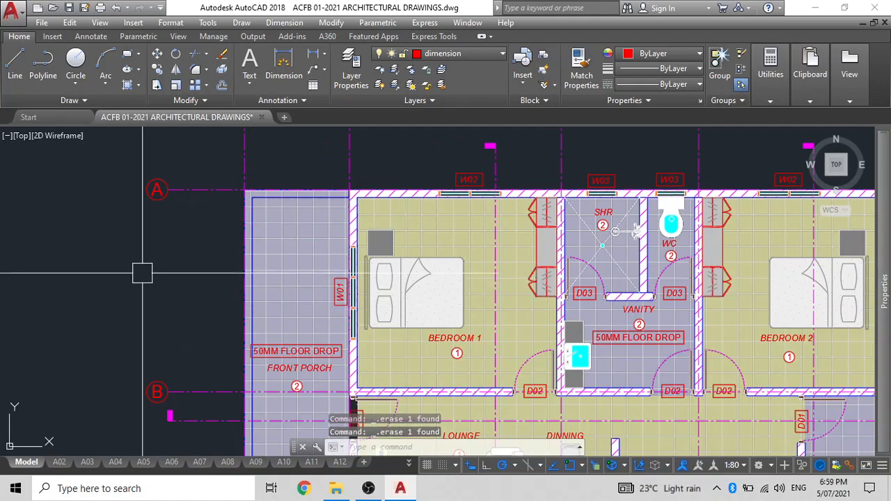
Examine the floor plan and its numbered and lettered grid lines, including the area above grid A
{"action": "scroll", "coordinate": [142, 272], "scroll_direction": "down", "scroll_amount": 1}
{"action": "scroll", "coordinate": [242, 285], "scroll_direction": "down", "scroll_amount": 1}
{"action": "middle_click_drag", "start_coordinate": [240, 284], "coordinate": [331, 224]}
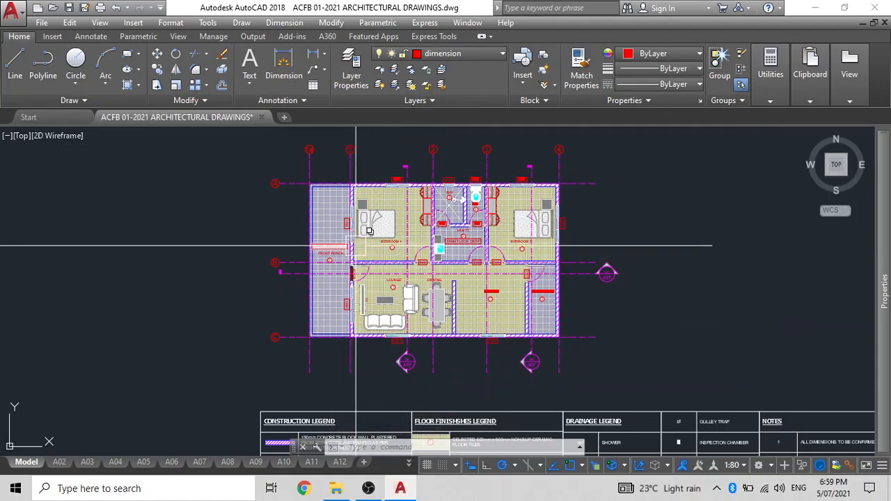
{"action": "mouse_move", "coordinate": [365, 241]}
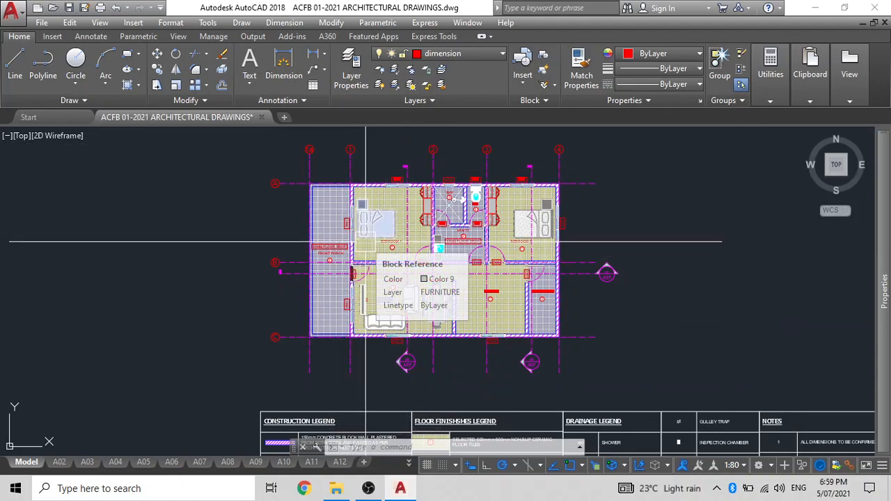
{"action": "scroll", "coordinate": [383, 199], "scroll_direction": "up", "scroll_amount": 1}
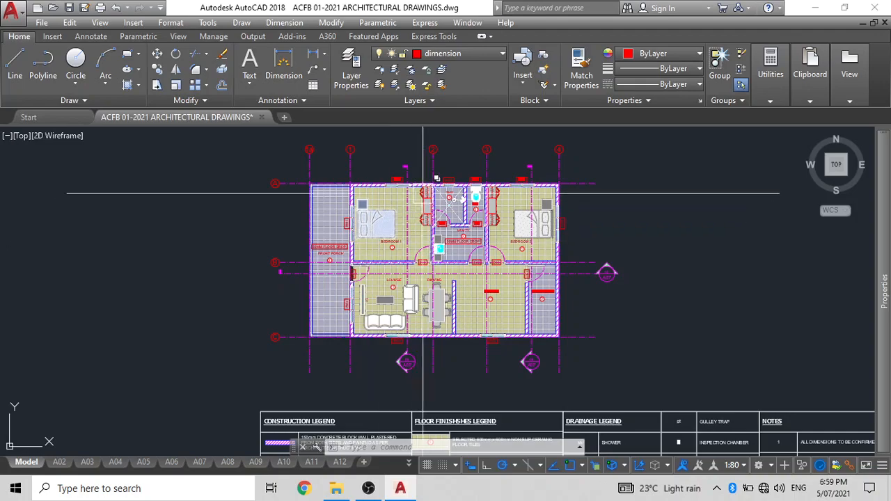
{"action": "scroll", "coordinate": [383, 156], "scroll_direction": "up", "scroll_amount": 2}
{"action": "middle_click_drag", "start_coordinate": [383, 156], "coordinate": [374, 190]}
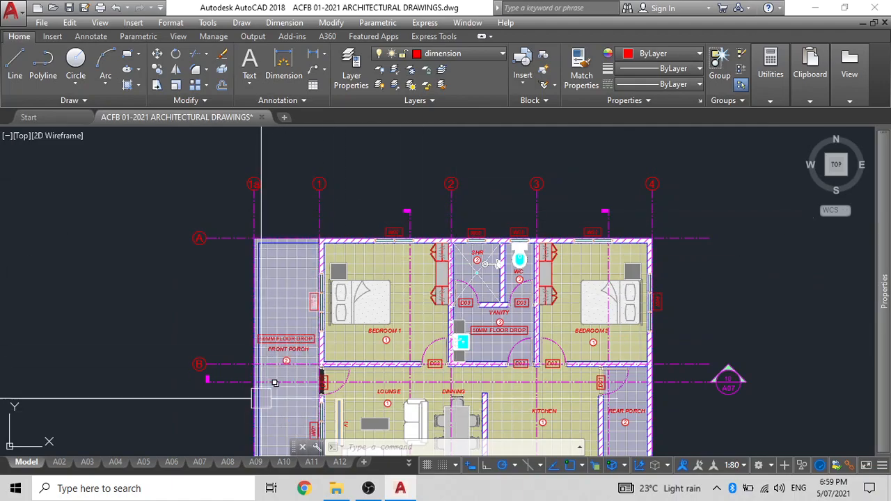
{"action": "middle_click_drag", "start_coordinate": [291, 184], "coordinate": [289, 235]}
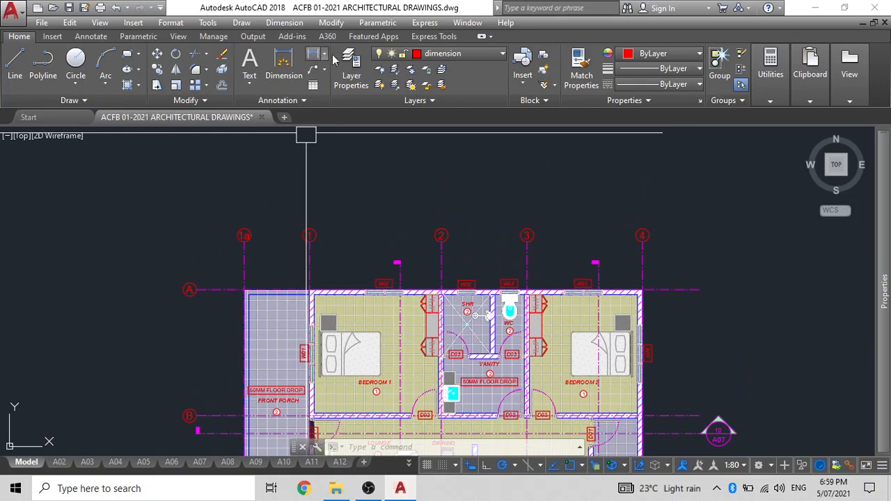
Make dimension the current layer and add a horizontal linear dimension between grids 1a and 1 above the front porch
{"action": "left_click", "coordinate": [447, 55]}
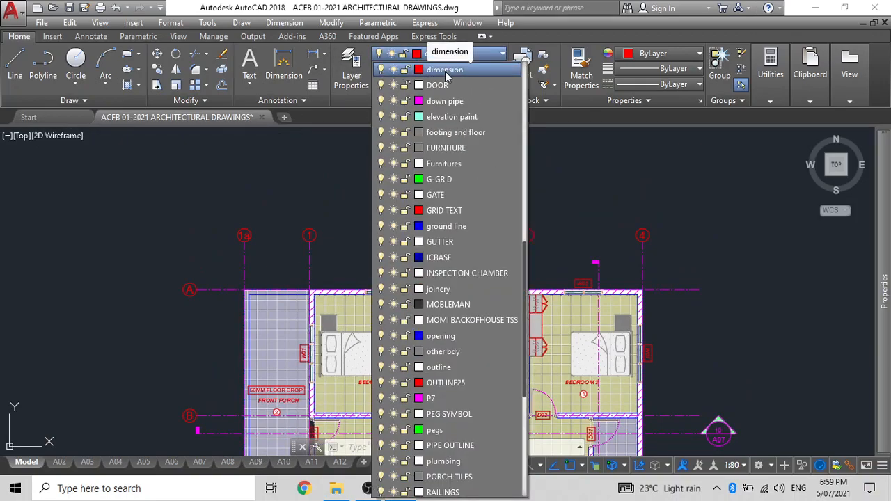
{"action": "left_click", "coordinate": [445, 71]}
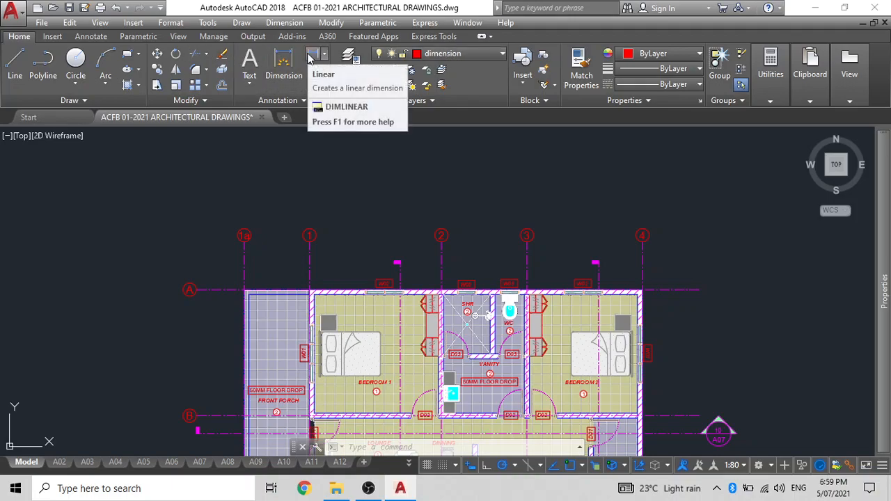
{"action": "left_click", "coordinate": [312, 56]}
{"action": "scroll", "coordinate": [244, 296], "scroll_direction": "up", "scroll_amount": 4}
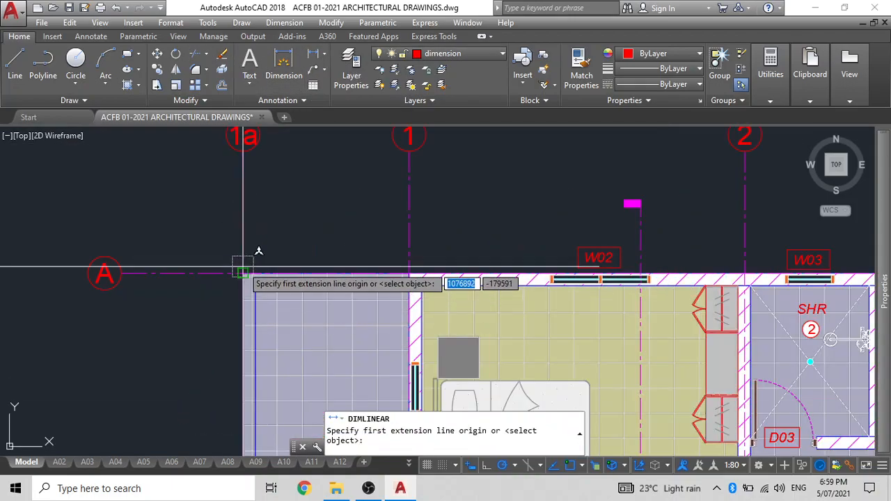
{"action": "left_click", "coordinate": [242, 272]}
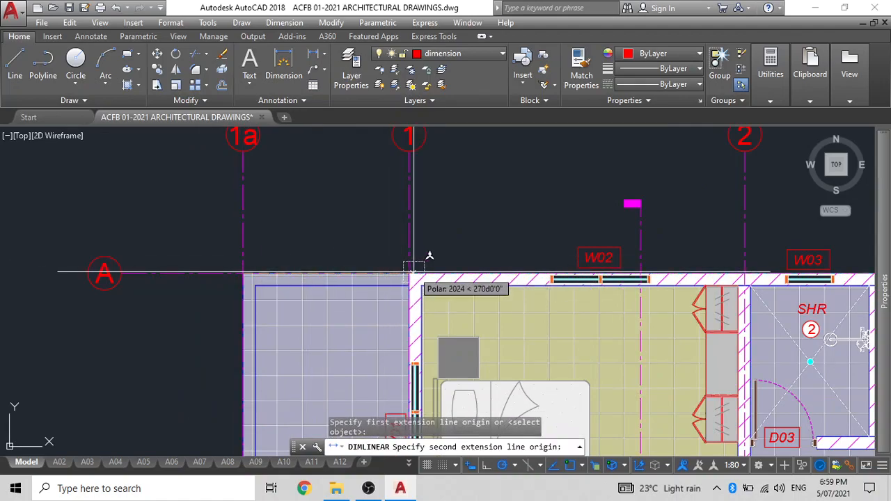
{"action": "left_click", "coordinate": [408, 273]}
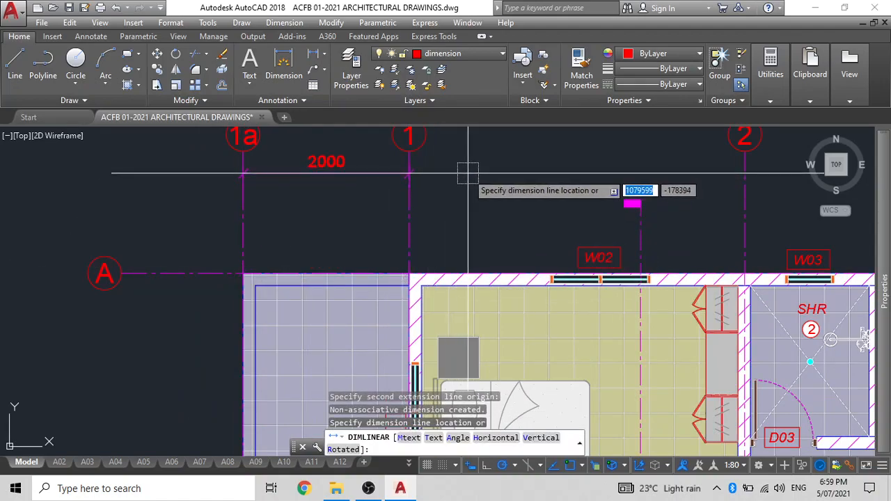
{"action": "left_click", "coordinate": [456, 174]}
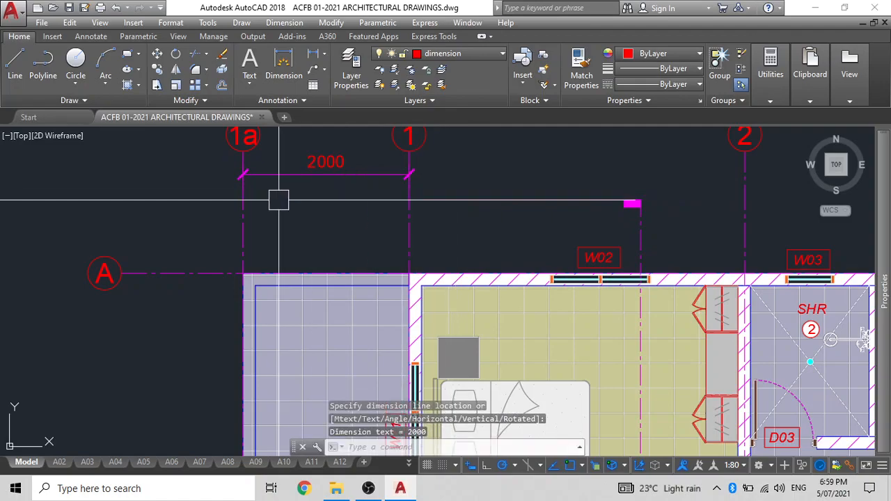
Delete the linear dimension between grids 1a and 1
{"action": "scroll", "coordinate": [379, 199], "scroll_direction": "down", "scroll_amount": 4}
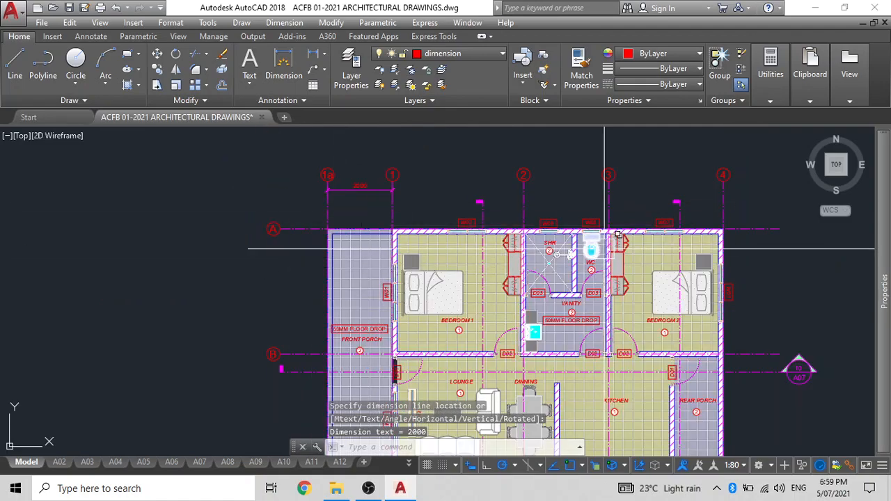
{"action": "middle_click_drag", "start_coordinate": [337, 281], "coordinate": [350, 193]}
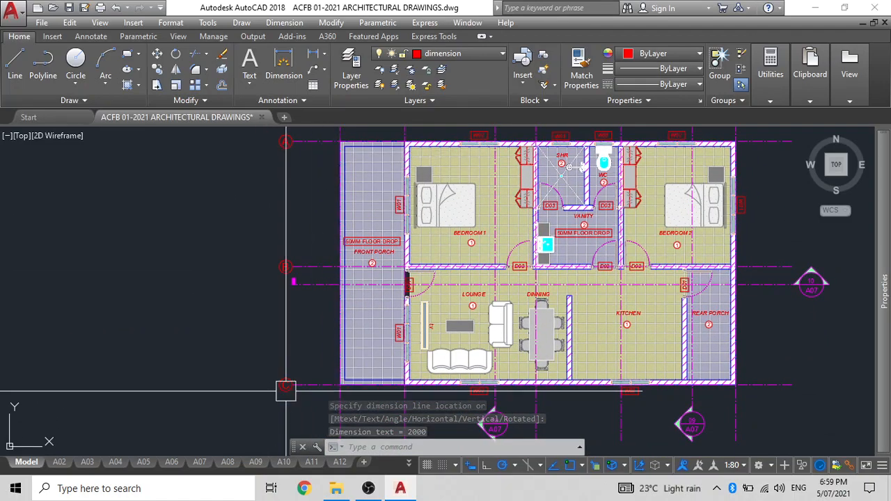
{"action": "scroll", "coordinate": [337, 310], "scroll_direction": "up", "scroll_amount": 2}
{"action": "scroll", "coordinate": [322, 196], "scroll_direction": "up", "scroll_amount": 3}
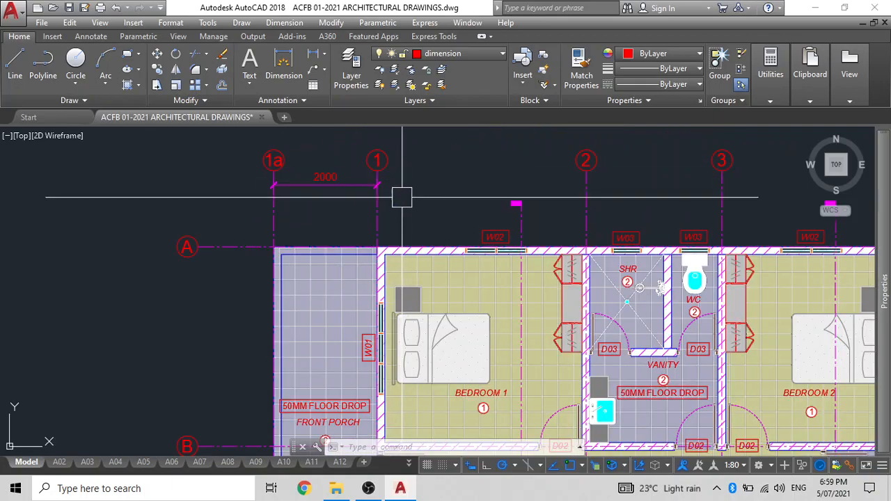
{"action": "left_click", "coordinate": [337, 179]}
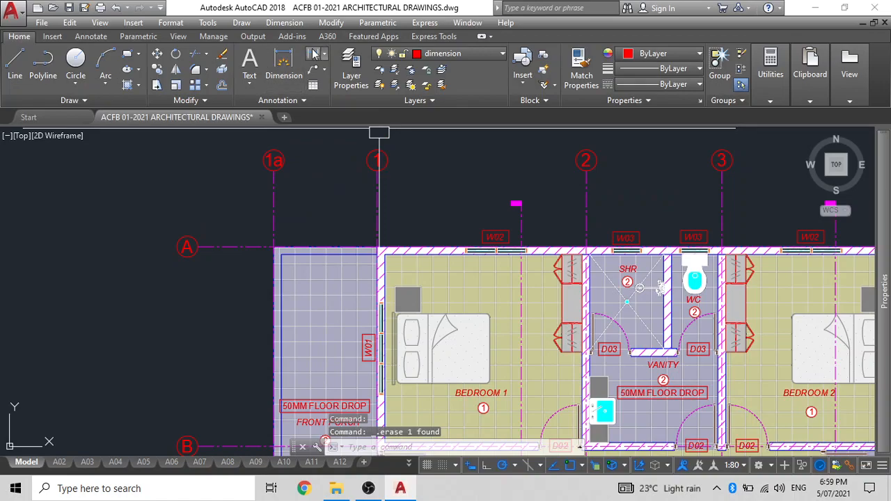
Place a horizontal linear dimension from grid 1a to grid 1, measured along grid A and set just below the grid bubbles
{"action": "left_click", "coordinate": [313, 53]}
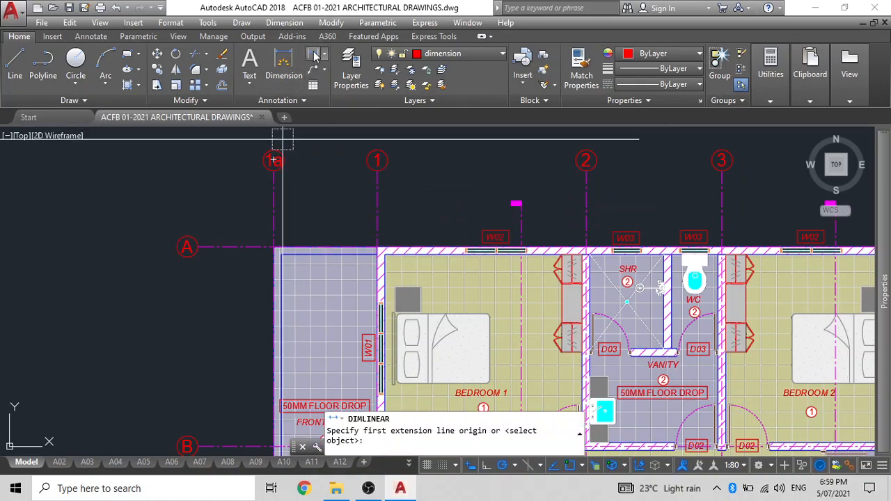
{"action": "key", "text": "Escape"}
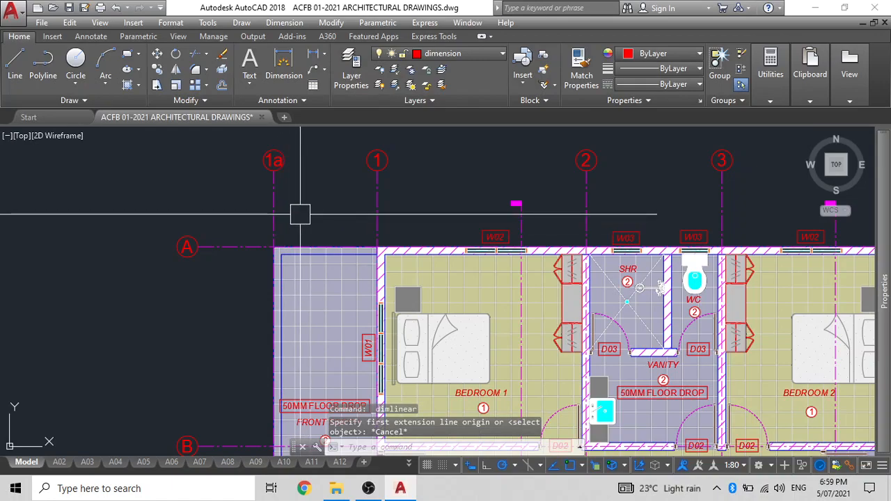
{"action": "type", "text": "dimlin"}
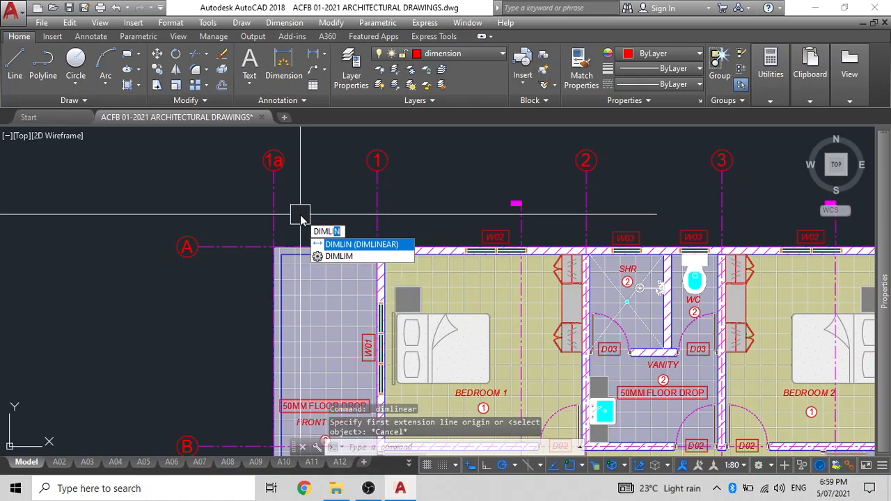
{"action": "left_click", "coordinate": [357, 244]}
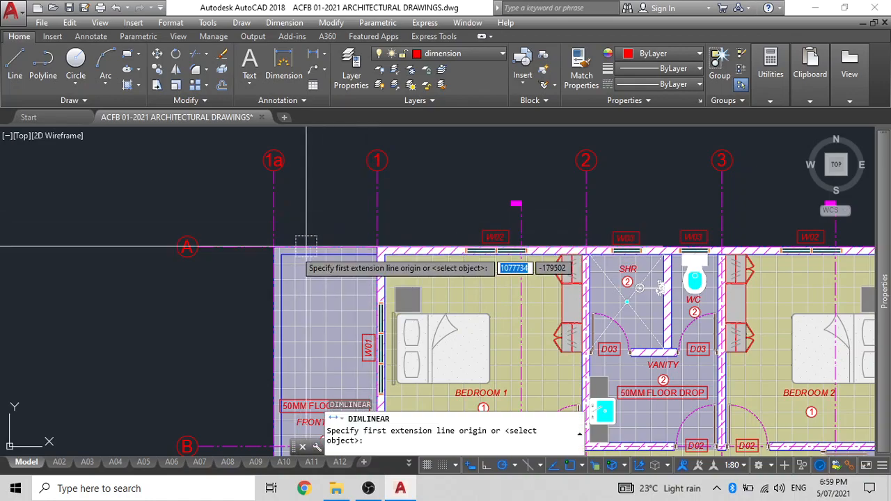
{"action": "left_click", "coordinate": [273, 246]}
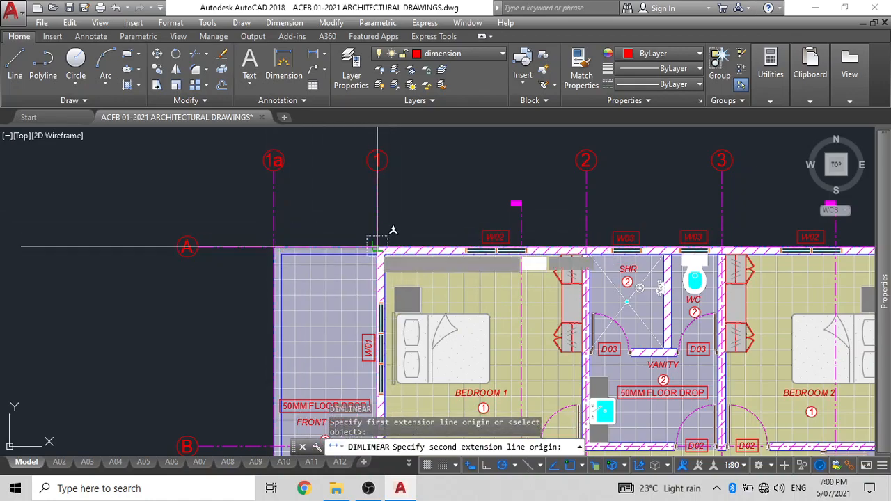
{"action": "left_click", "coordinate": [376, 248]}
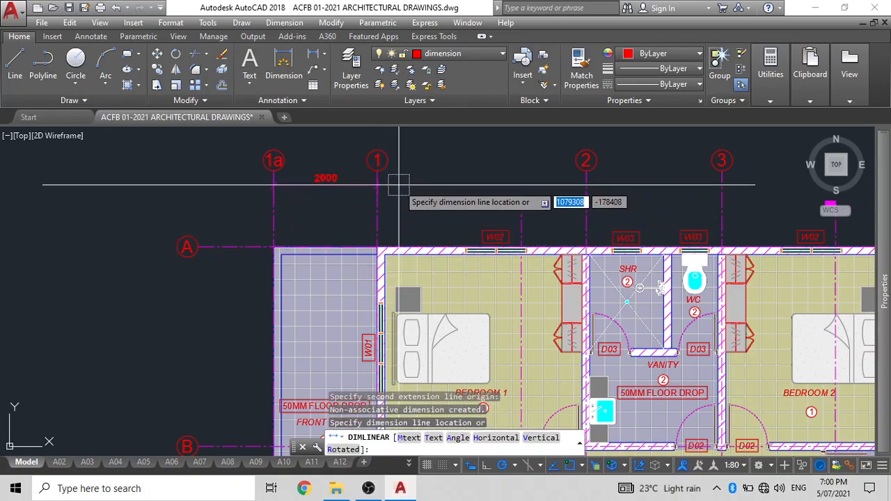
{"action": "left_click", "coordinate": [398, 187]}
{"action": "key", "text": "Escape"}
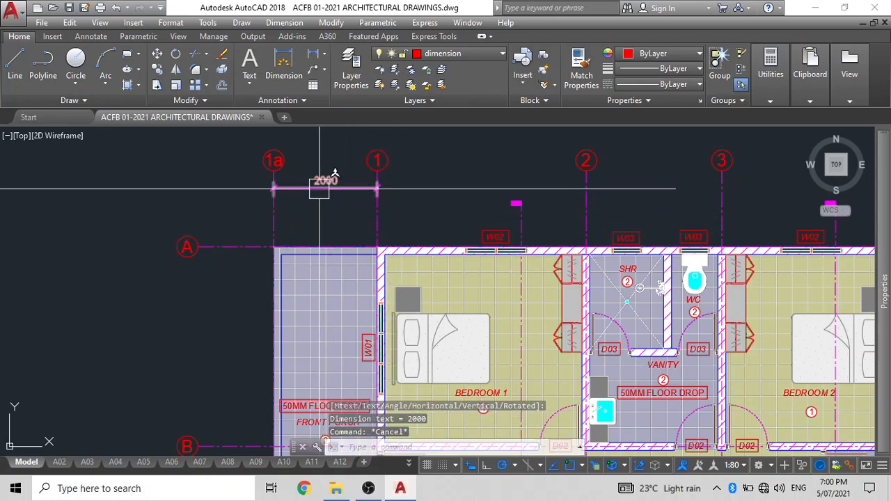
Inspect the dimension between grids 1a and 1 and check the annotation scale of the current view
{"action": "scroll", "coordinate": [314, 192], "scroll_direction": "down", "scroll_amount": 3}
{"action": "scroll", "coordinate": [310, 191], "scroll_direction": "up", "scroll_amount": 4}
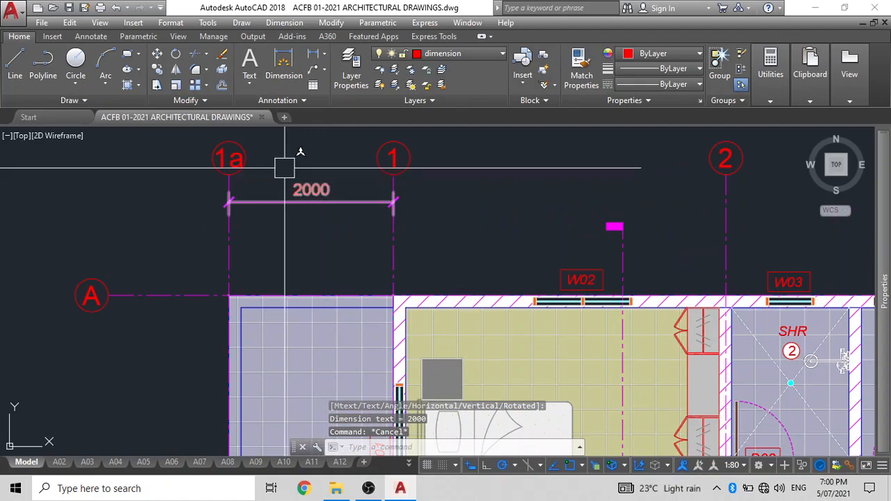
{"action": "left_click", "coordinate": [311, 190]}
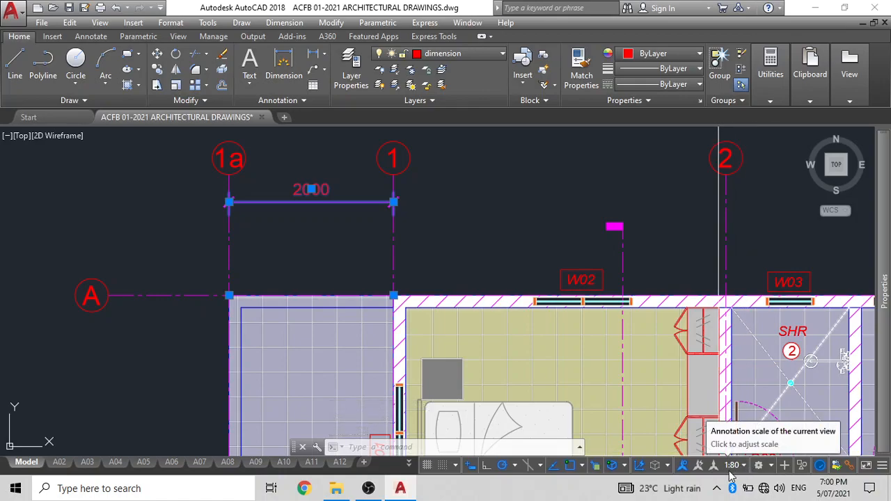
{"action": "scroll", "coordinate": [606, 297], "scroll_direction": "down", "scroll_amount": 1}
{"action": "middle_click_drag", "start_coordinate": [606, 297], "coordinate": [507, 236]}
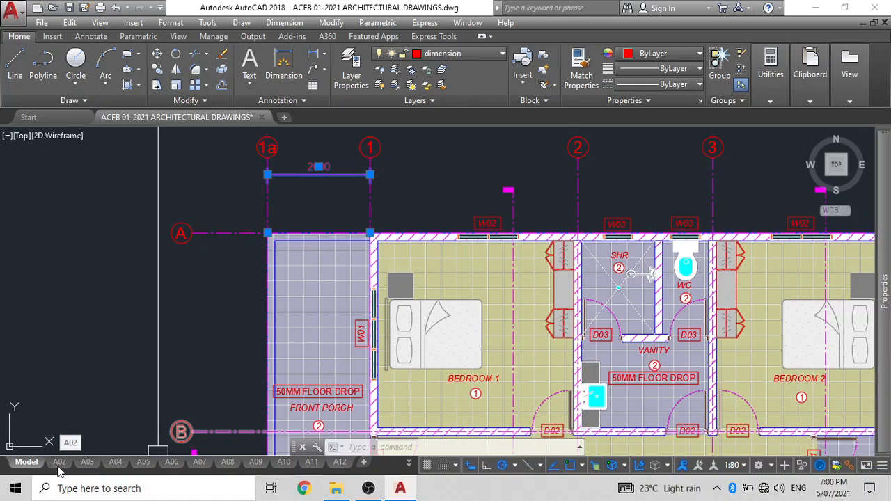
{"action": "middle_click_drag", "start_coordinate": [294, 161], "coordinate": [255, 249]}
{"action": "key", "text": "Escape"}
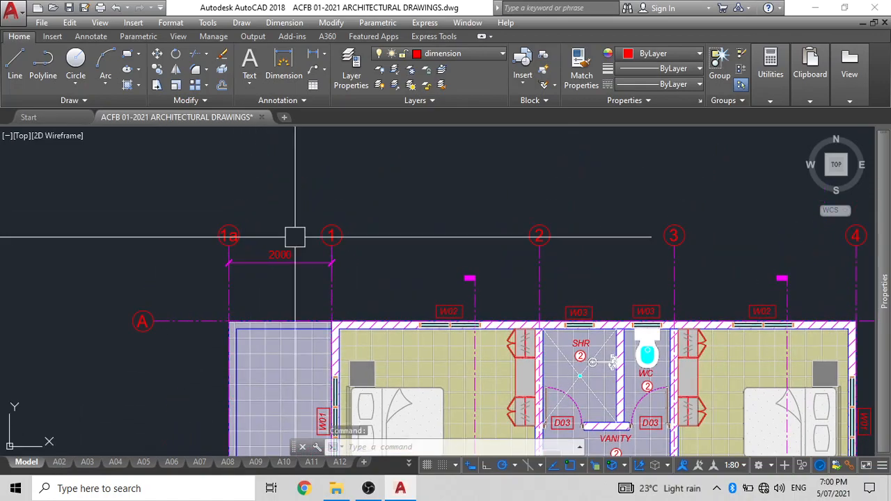
Continue the horizontal dimension from grid 1 to grid 4 along grid A
{"action": "middle_click_drag", "start_coordinate": [393, 275], "coordinate": [352, 262]}
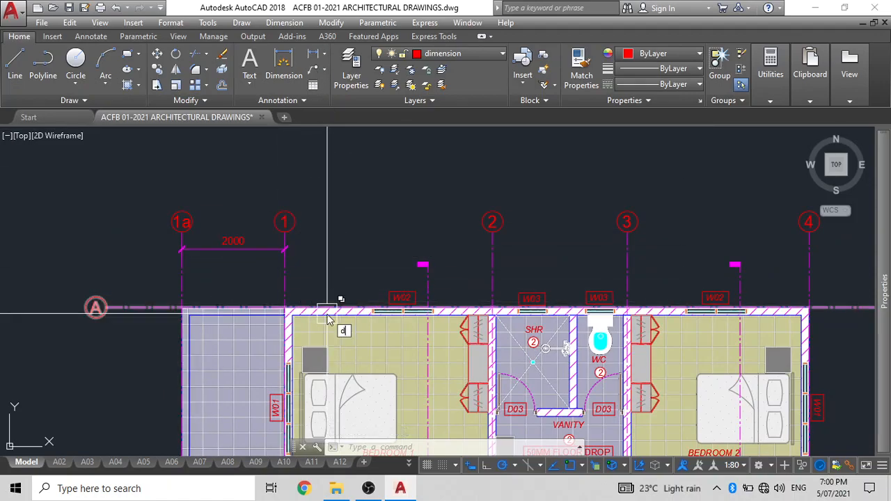
{"action": "type", "text": "DImc"}
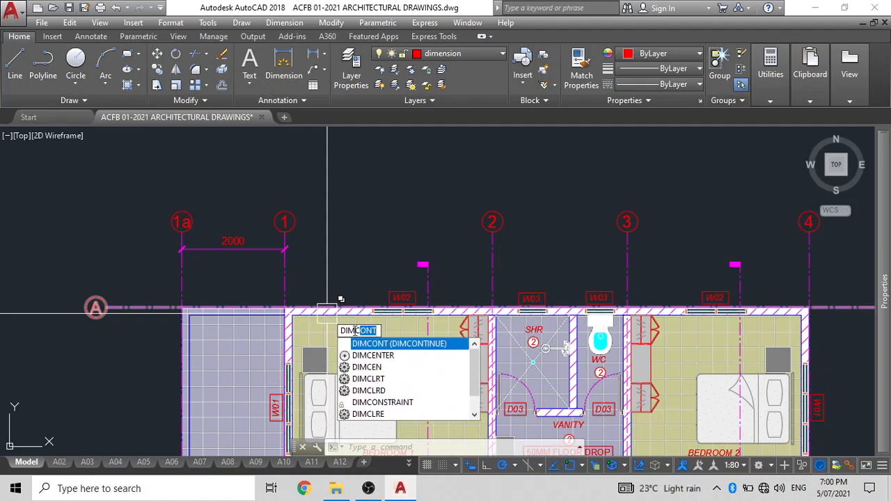
{"action": "left_click", "coordinate": [371, 344]}
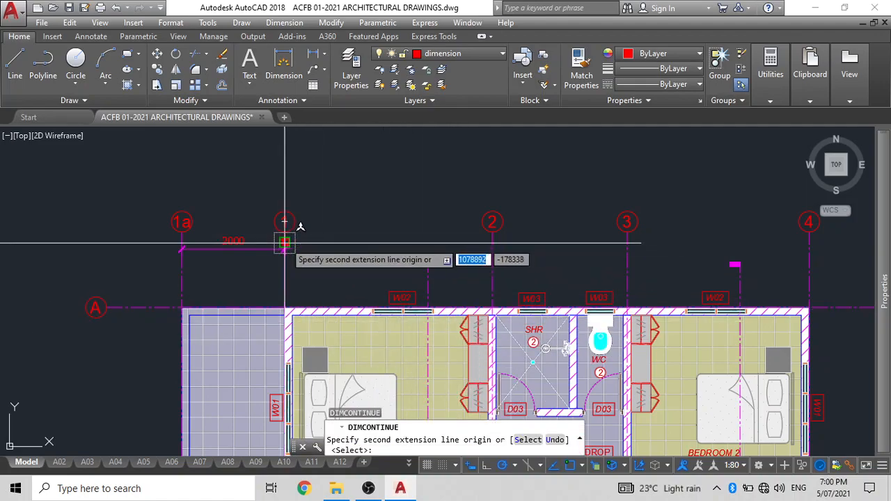
{"action": "middle_click_drag", "start_coordinate": [300, 234], "coordinate": [173, 243]}
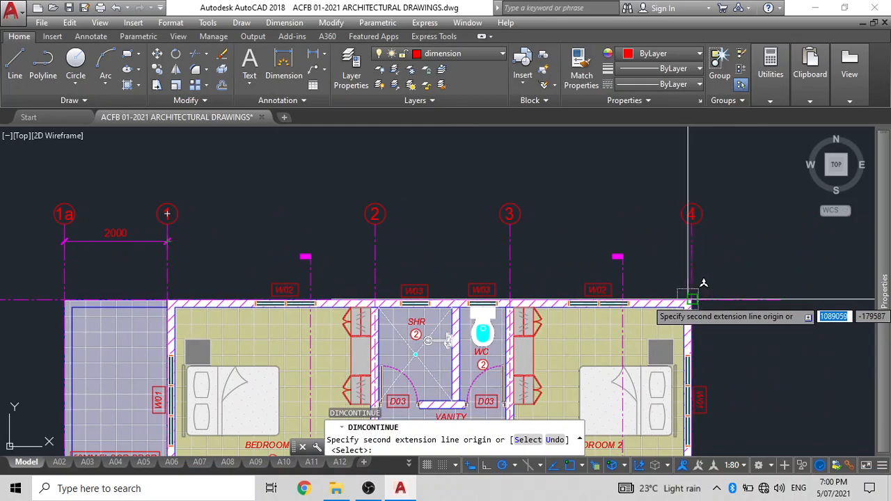
{"action": "left_click", "coordinate": [689, 298]}
{"action": "key", "text": "Escape"}
Add a vertical linear dimension from grid A to grid C, placed between the grid bubbles and the front porch
{"action": "mouse_move", "coordinate": [402, 302]}
{"action": "middle_mouse_down"}
{"action": "mouse_move", "coordinate": [453, 202]}
{"action": "mouse_move", "coordinate": [709, 161]}
{"action": "middle_mouse_up"}
{"action": "key", "text": "Return"}
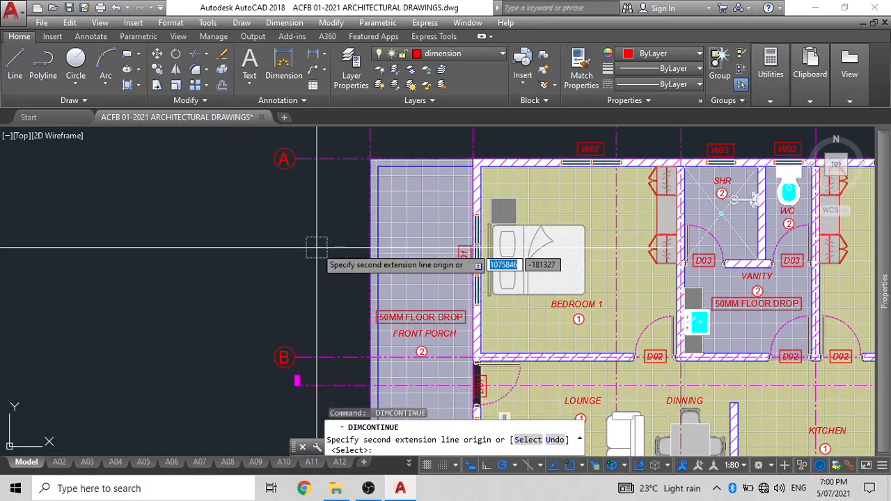
{"action": "key", "text": "Escape"}
{"action": "left_click", "coordinate": [315, 55]}
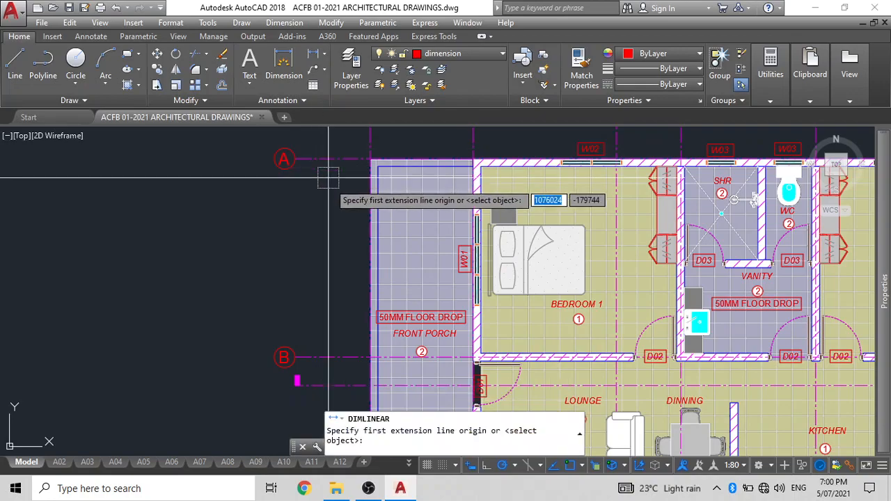
{"action": "left_click", "coordinate": [369, 162]}
{"action": "scroll", "coordinate": [329, 227], "scroll_direction": "down", "scroll_amount": 3}
{"action": "scroll", "coordinate": [411, 295], "scroll_direction": "up", "scroll_amount": 5}
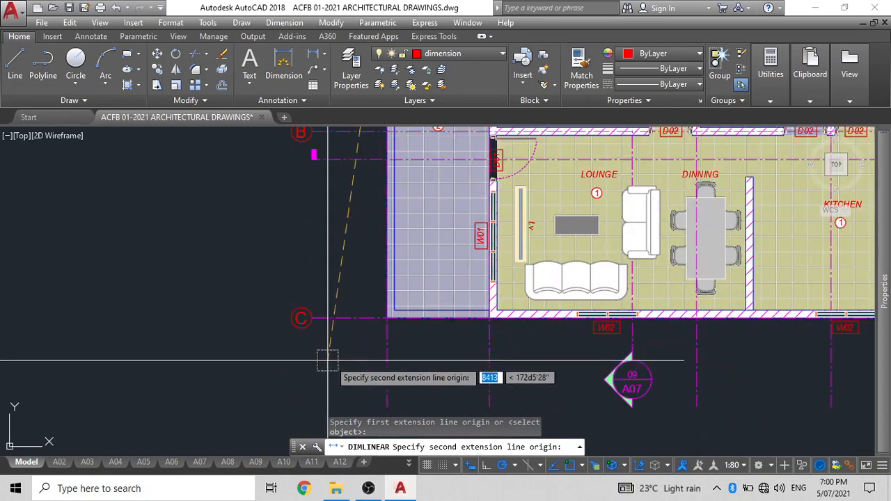
{"action": "left_click", "coordinate": [415, 296]}
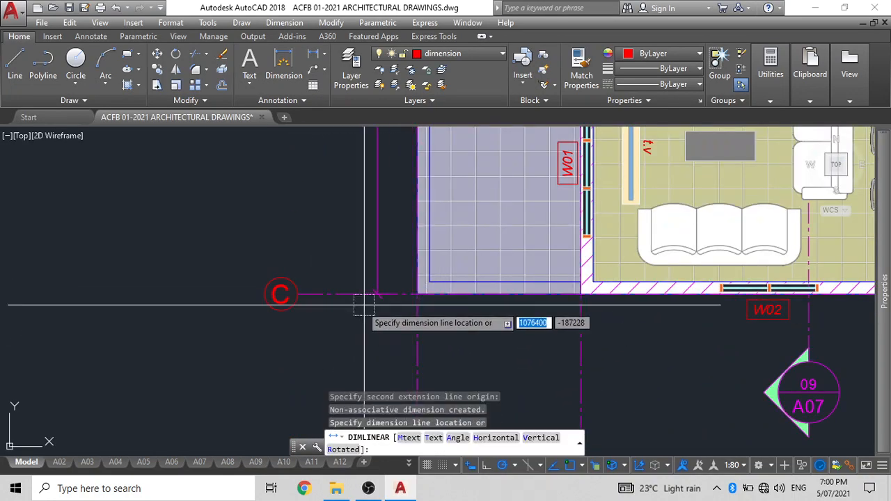
{"action": "left_click", "coordinate": [338, 271]}
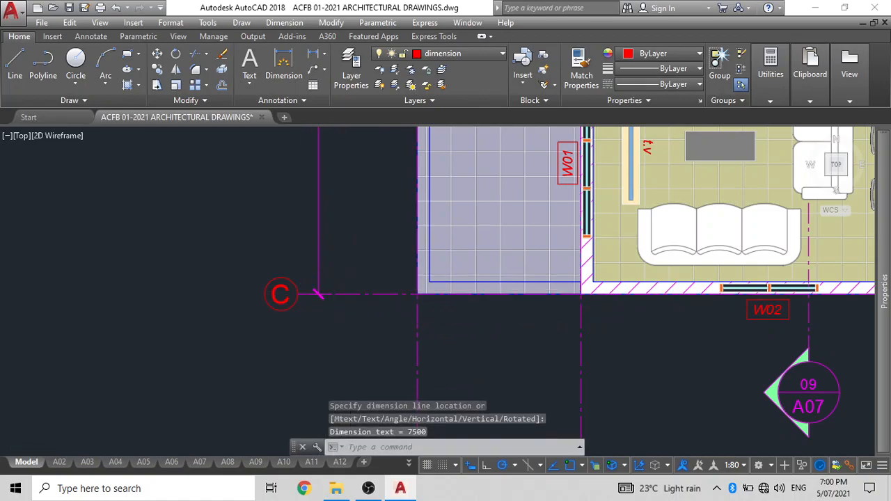
Move the vertical dimension between grids A and C slightly toward the front porch, away from grid bubble B
{"action": "scroll", "coordinate": [348, 239], "scroll_direction": "down", "scroll_amount": 3}
{"action": "scroll", "coordinate": [313, 334], "scroll_direction": "up", "scroll_amount": 5}
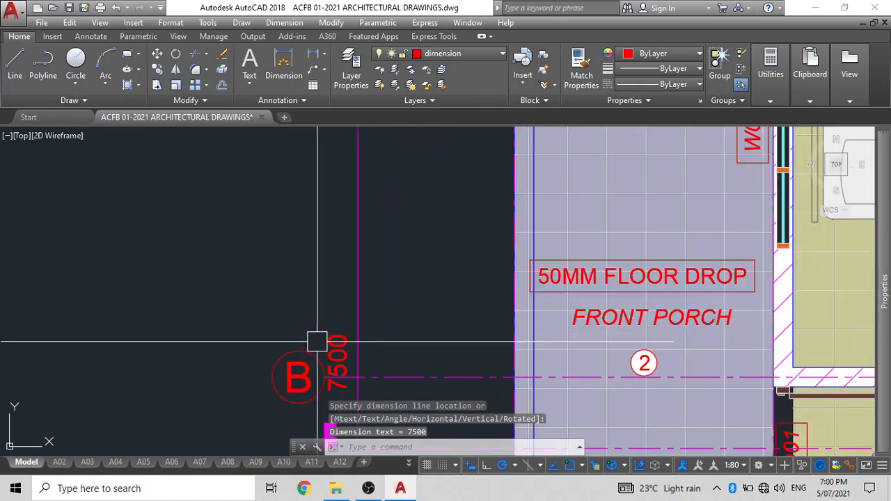
{"action": "scroll", "coordinate": [332, 335], "scroll_direction": "down", "scroll_amount": 2}
{"action": "middle_click_drag", "start_coordinate": [348, 285], "coordinate": [364, 214]}
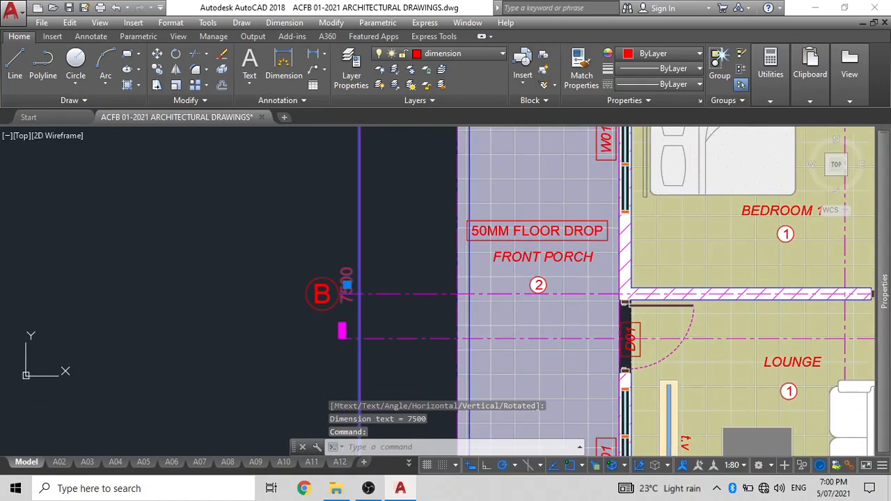
{"action": "type", "text": "M"}
{"action": "key", "text": "Return"}
{"action": "left_click", "coordinate": [293, 240]}
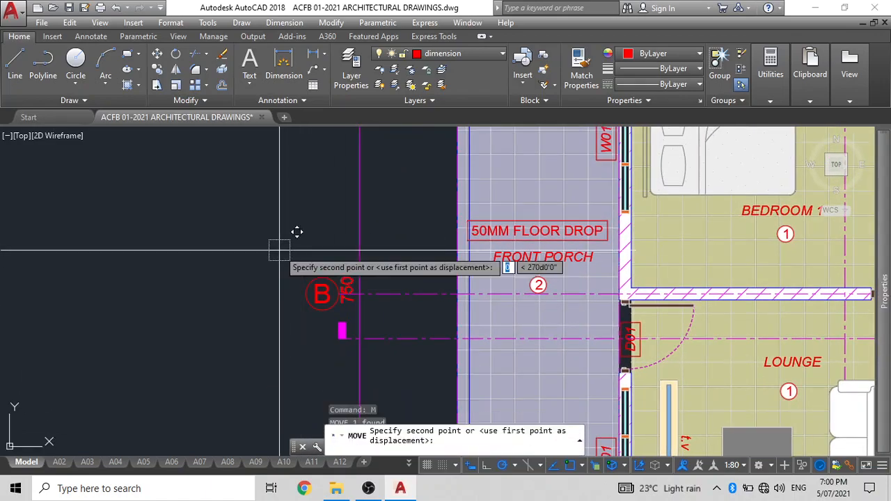
{"action": "key", "text": "Escape"}
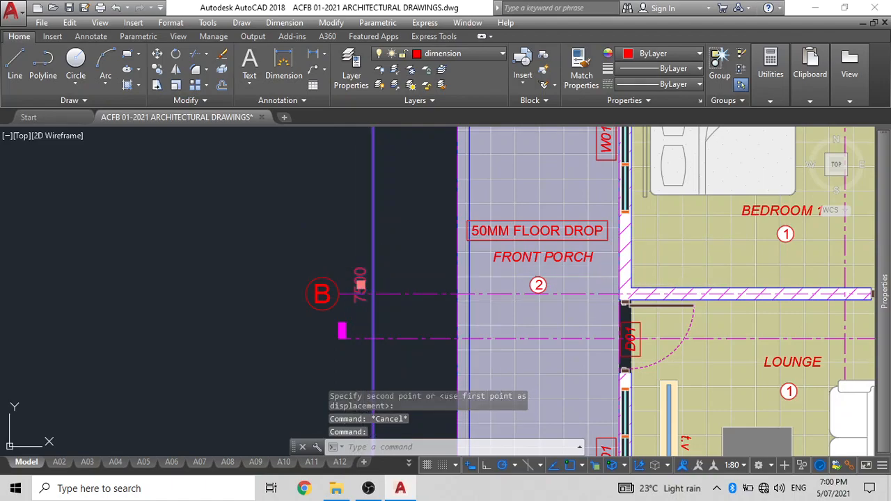
Shift the text of the vertical dimension upward so it sits clear of grid line B
{"action": "left_click", "coordinate": [360, 284]}
{"action": "key", "text": "Escape"}
{"action": "scroll", "coordinate": [396, 237], "scroll_direction": "down", "scroll_amount": 4}
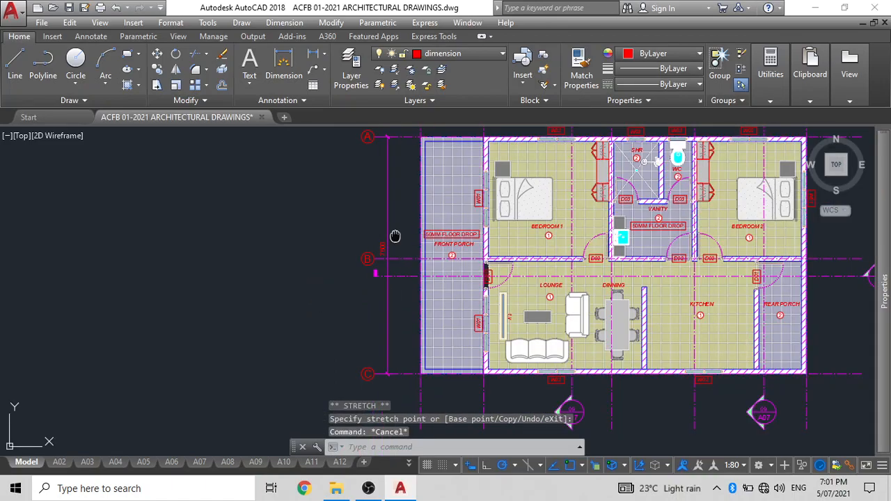
Shorten the front porch end of the horizontal section line so its end mark lies between the vertical dimension and the porch
{"action": "middle_click_drag", "start_coordinate": [395, 237], "coordinate": [367, 299]}
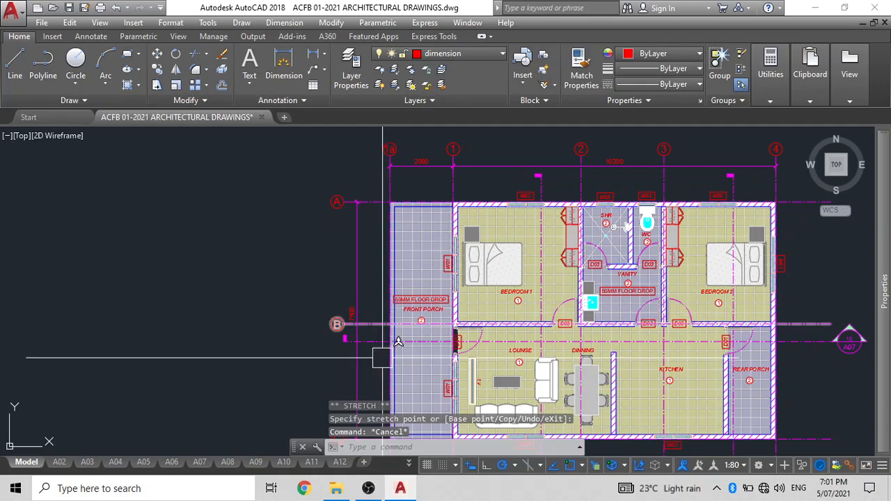
{"action": "scroll", "coordinate": [378, 334], "scroll_direction": "up", "scroll_amount": 4}
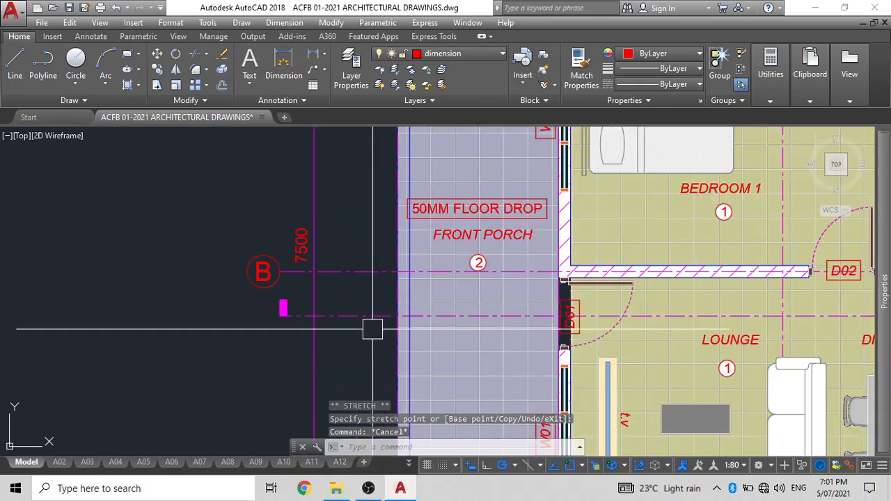
{"action": "left_click", "coordinate": [281, 315]}
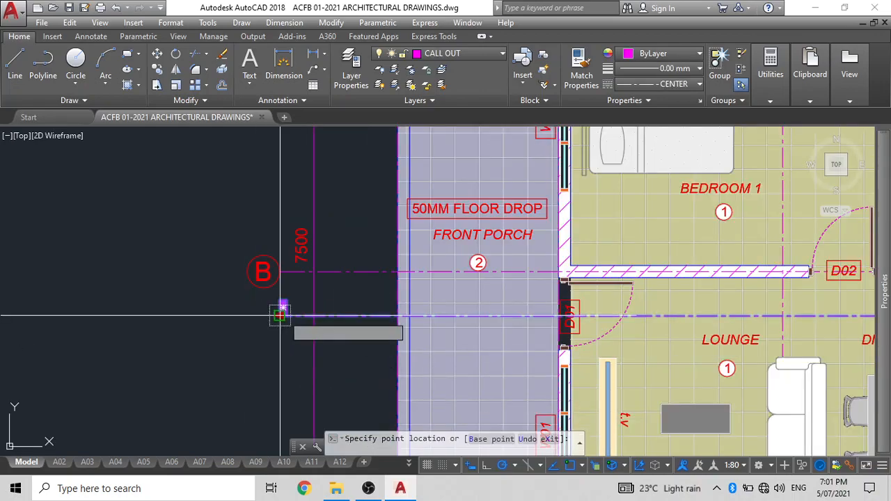
{"action": "left_click", "coordinate": [337, 316]}
{"action": "scroll", "coordinate": [338, 315], "scroll_direction": "down", "scroll_amount": 6}
{"action": "key", "text": "Escape"}
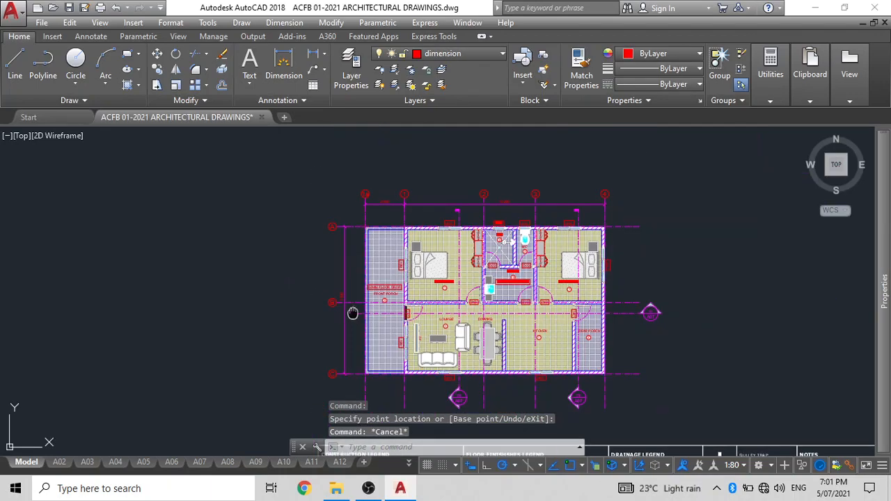
Examine section mark 10/A07, the other section lines and the overall grid dimensions around the floor plan
{"action": "scroll", "coordinate": [702, 332], "scroll_direction": "up", "scroll_amount": 6}
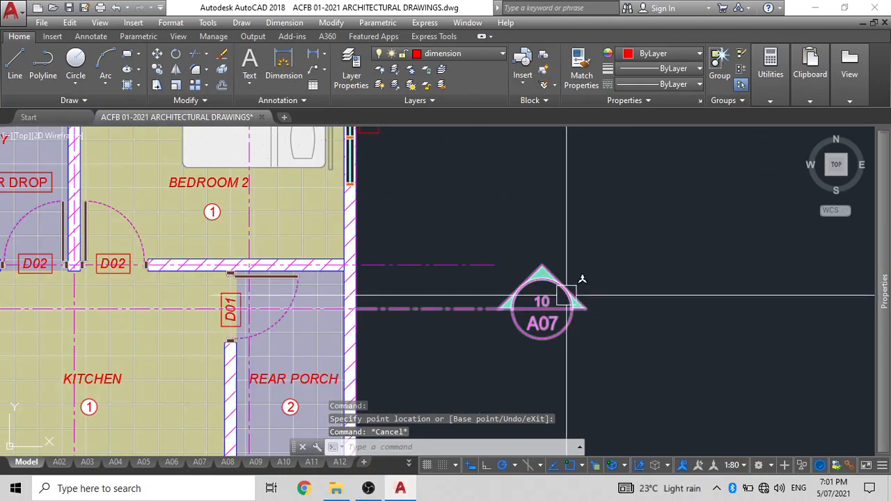
{"action": "scroll", "coordinate": [534, 343], "scroll_direction": "down", "scroll_amount": 4}
{"action": "middle_click_drag", "start_coordinate": [533, 341], "coordinate": [596, 298]}
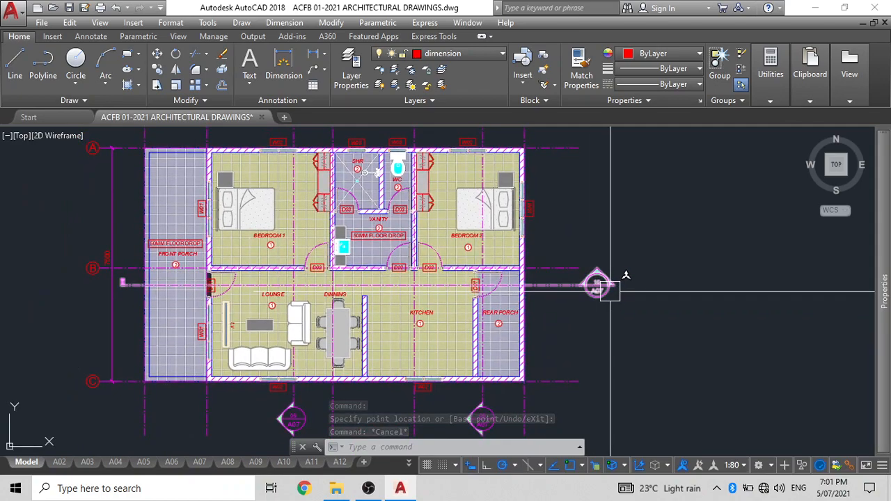
{"action": "mouse_move", "coordinate": [611, 292]}
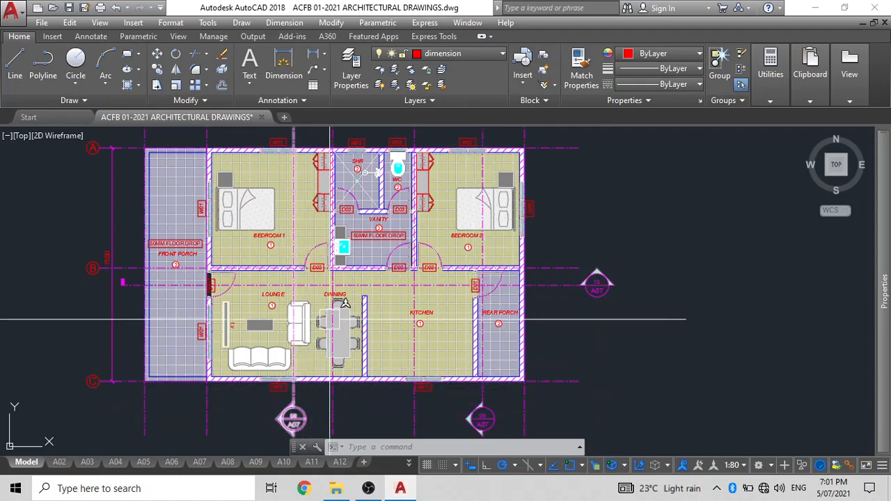
{"action": "middle_click_drag", "start_coordinate": [360, 299], "coordinate": [369, 407]}
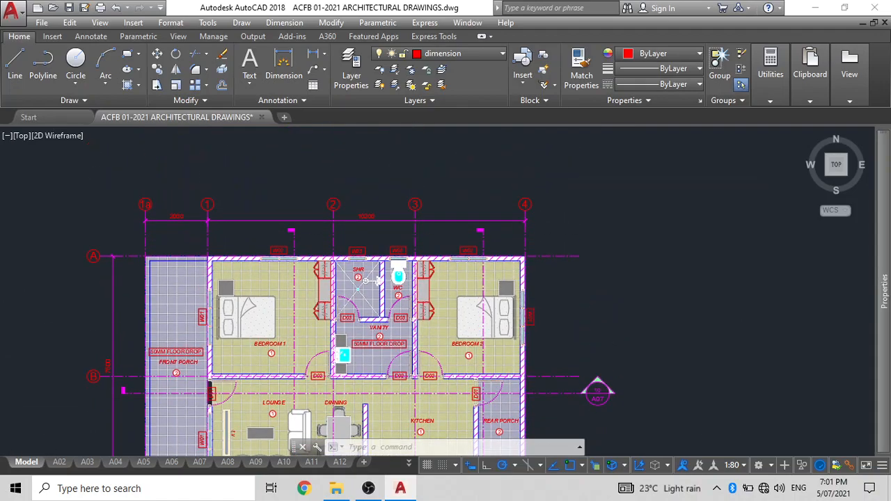
{"action": "scroll", "coordinate": [384, 229], "scroll_direction": "up", "scroll_amount": 4}
{"action": "scroll", "coordinate": [383, 229], "scroll_direction": "down", "scroll_amount": 4}
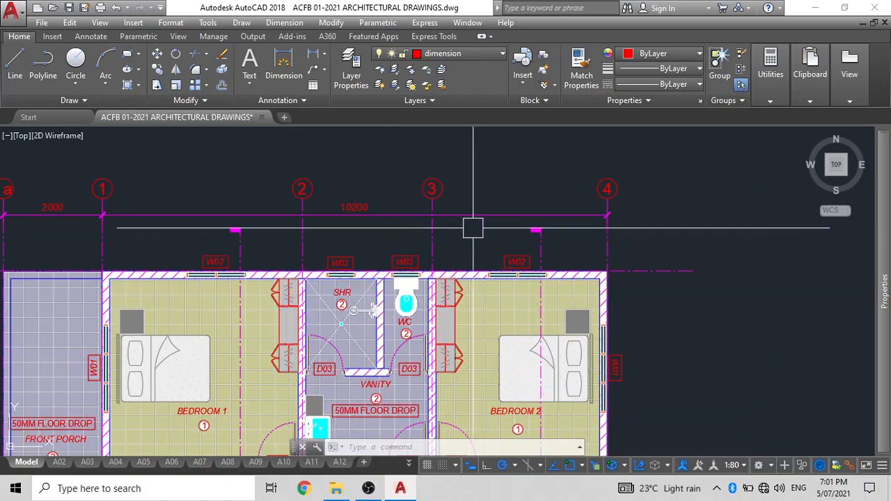
{"action": "middle_click_drag", "start_coordinate": [215, 209], "coordinate": [295, 110]}
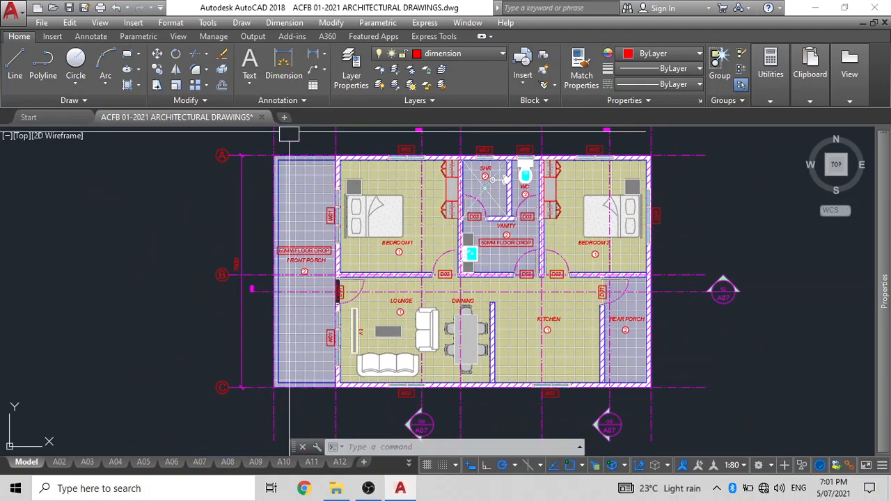
{"action": "middle_click_drag", "start_coordinate": [548, 135], "coordinate": [543, 201]}
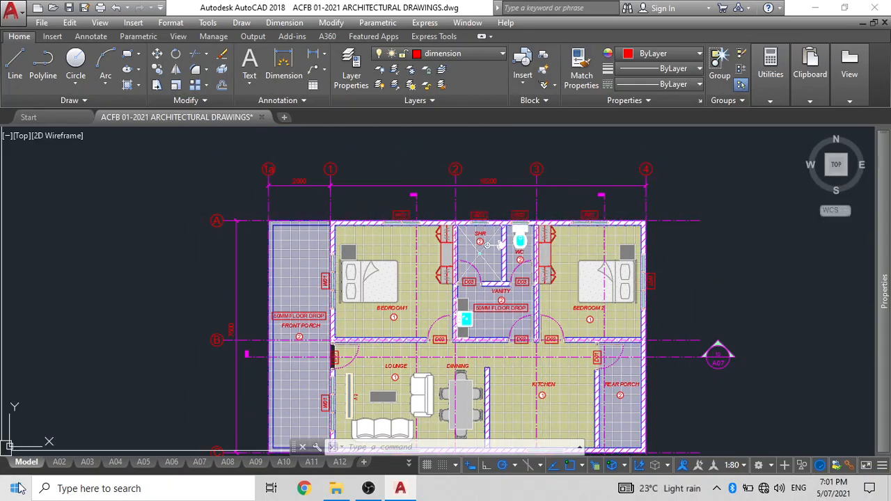
Open layout A02 and examine the new dimensions and the surrounding elevation markers on the proposed floor plan
{"action": "left_click", "coordinate": [59, 463]}
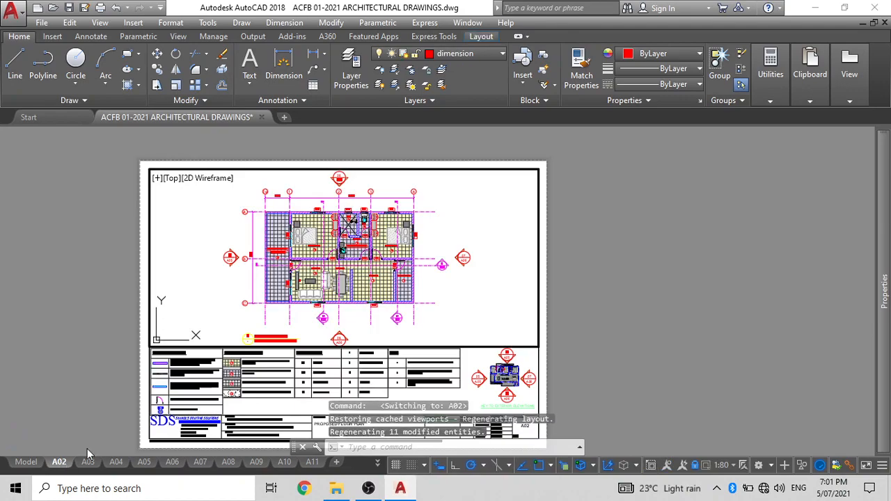
{"action": "scroll", "coordinate": [355, 341], "scroll_direction": "up", "scroll_amount": 3}
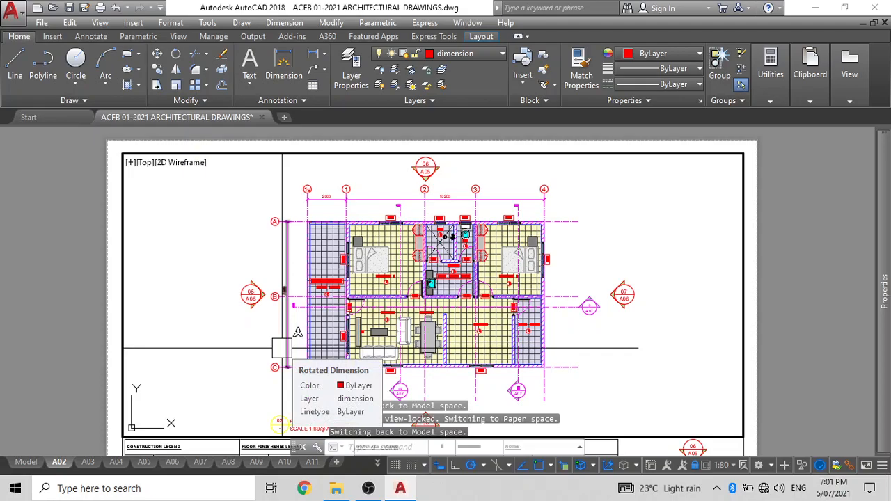
{"action": "scroll", "coordinate": [297, 332], "scroll_direction": "up", "scroll_amount": 3}
{"action": "scroll", "coordinate": [173, 251], "scroll_direction": "down", "scroll_amount": 3}
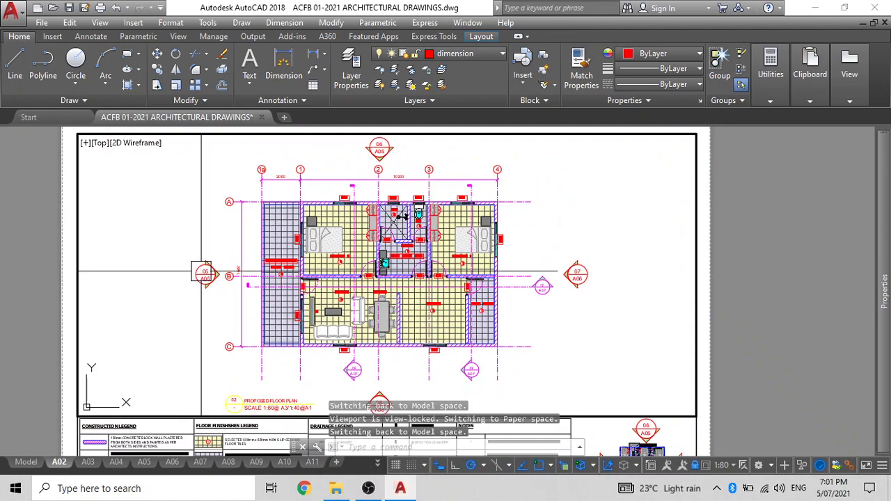
{"action": "scroll", "coordinate": [202, 279], "scroll_direction": "up", "scroll_amount": 2}
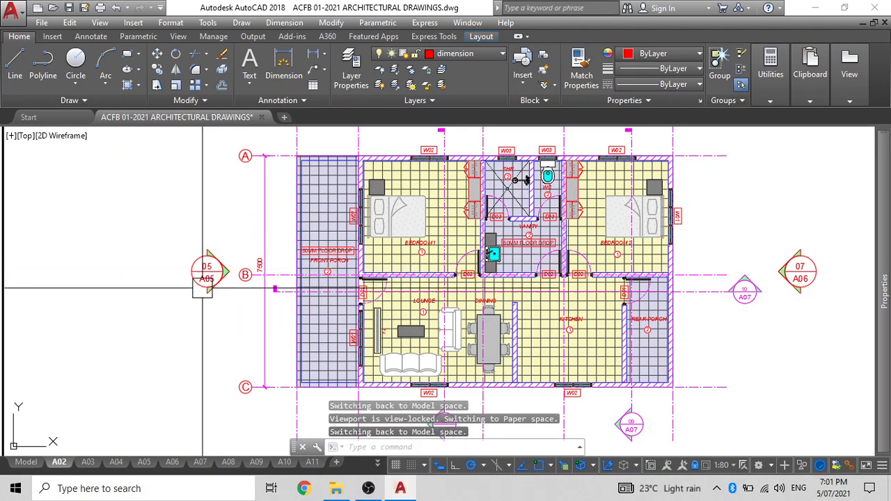
{"action": "scroll", "coordinate": [203, 288], "scroll_direction": "down", "scroll_amount": 2}
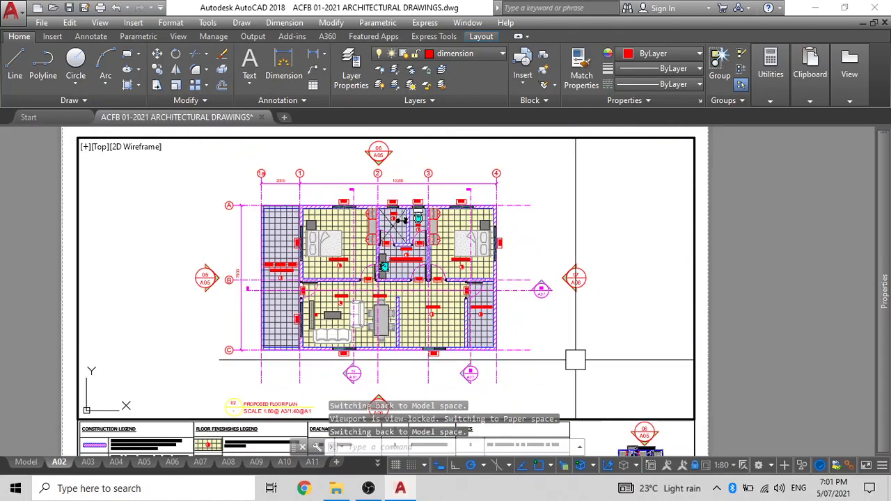
Examine the elevation markers around the plan and the key to exterior elevations on sheet A02
{"action": "middle_click_drag", "start_coordinate": [332, 354], "coordinate": [300, 227]}
{"action": "scroll", "coordinate": [689, 363], "scroll_direction": "up", "scroll_amount": 2}
{"action": "scroll", "coordinate": [611, 339], "scroll_direction": "up", "scroll_amount": 2}
{"action": "scroll", "coordinate": [611, 339], "scroll_direction": "down", "scroll_amount": 2}
{"action": "middle_click_drag", "start_coordinate": [610, 336], "coordinate": [662, 485]}
{"action": "scroll", "coordinate": [247, 267], "scroll_direction": "down", "scroll_amount": 2}
{"action": "middle_click_drag", "start_coordinate": [247, 267], "coordinate": [291, 278]}
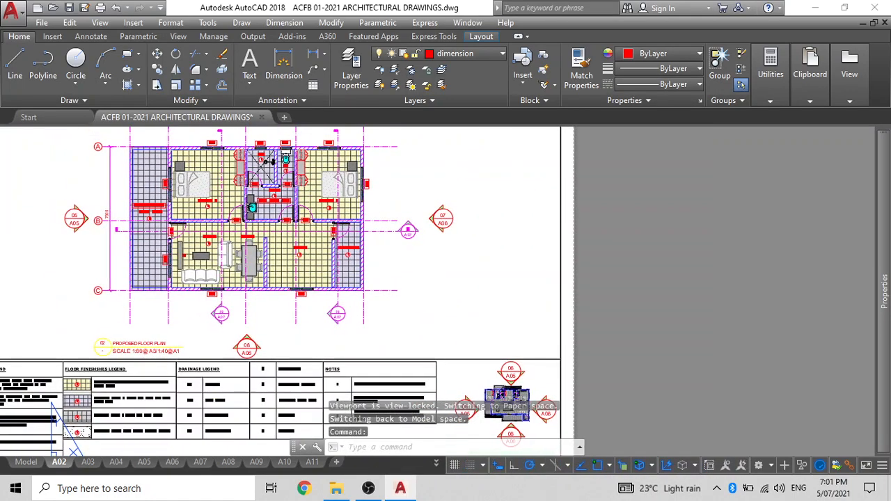
{"action": "middle_click_drag", "start_coordinate": [222, 292], "coordinate": [165, 205]}
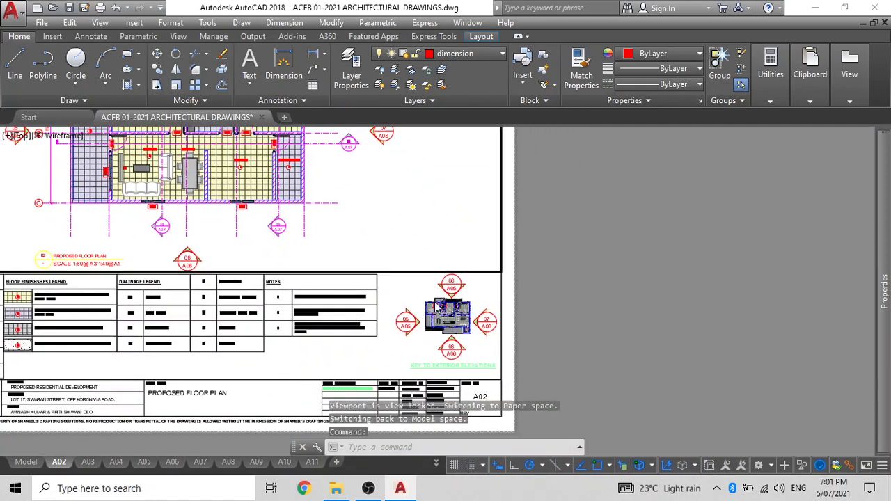
{"action": "scroll", "coordinate": [447, 311], "scroll_direction": "up", "scroll_amount": 2}
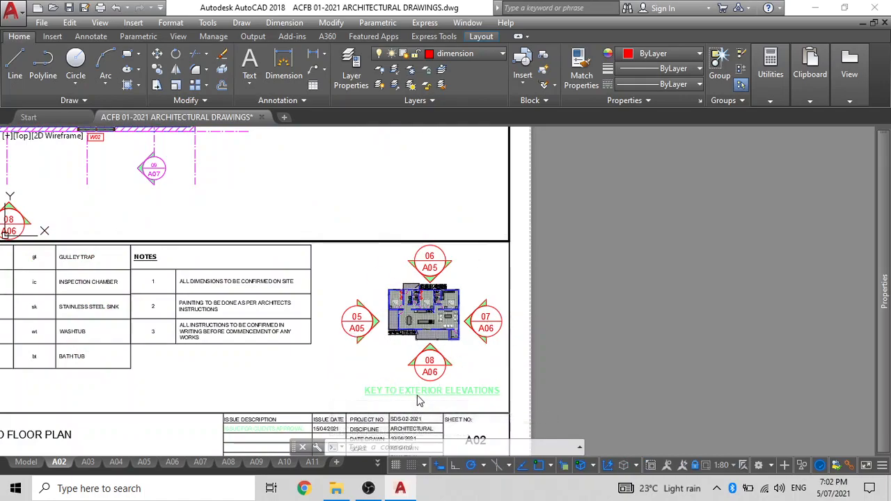
Read the construction, floor finishes and drainage legends and the floor plan's title and scale on sheet A02
{"action": "middle_click_drag", "start_coordinate": [322, 331], "coordinate": [735, 398]}
{"action": "middle_click_drag", "start_coordinate": [424, 393], "coordinate": [512, 358]}
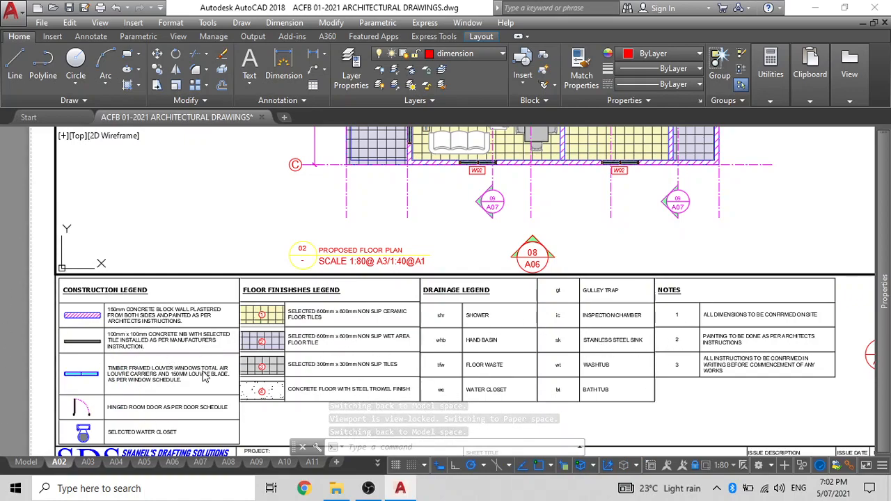
{"action": "scroll", "coordinate": [72, 284], "scroll_direction": "down", "scroll_amount": 3}
{"action": "scroll", "coordinate": [325, 299], "scroll_direction": "up", "scroll_amount": 5}
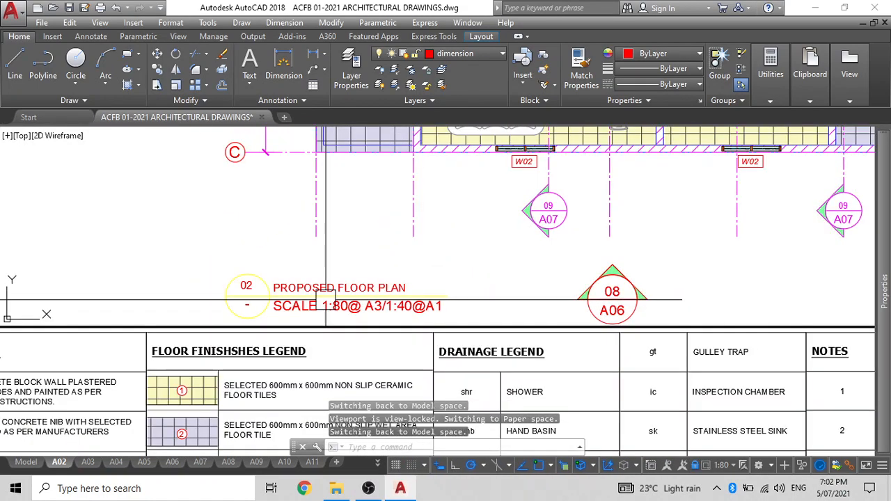
Return to paper space on sheet A02 and examine the proposed floor plan's title and scale tag
{"action": "left_click", "coordinate": [325, 299]}
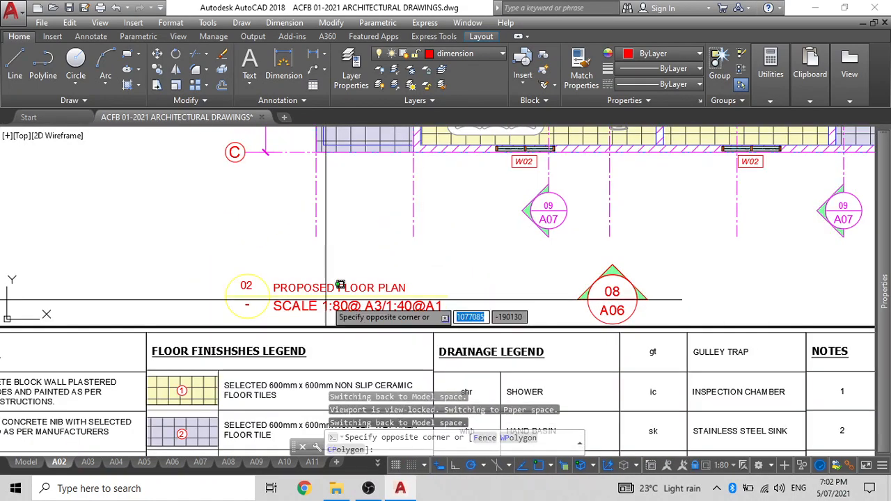
{"action": "left_click", "coordinate": [229, 282]}
{"action": "scroll", "coordinate": [231, 282], "scroll_direction": "down", "scroll_amount": 2}
{"action": "middle_click_drag", "start_coordinate": [230, 282], "coordinate": [335, 274]}
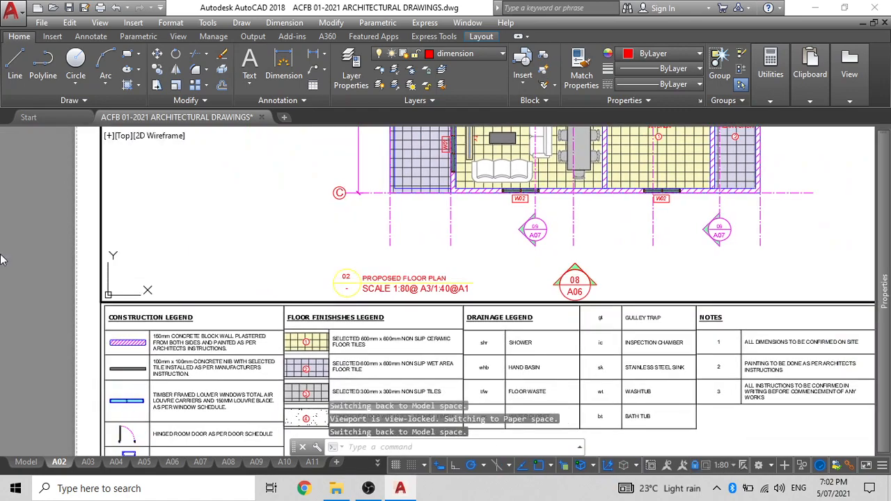
{"action": "double_click", "coordinate": [51, 238]}
{"action": "key", "text": "Escape"}
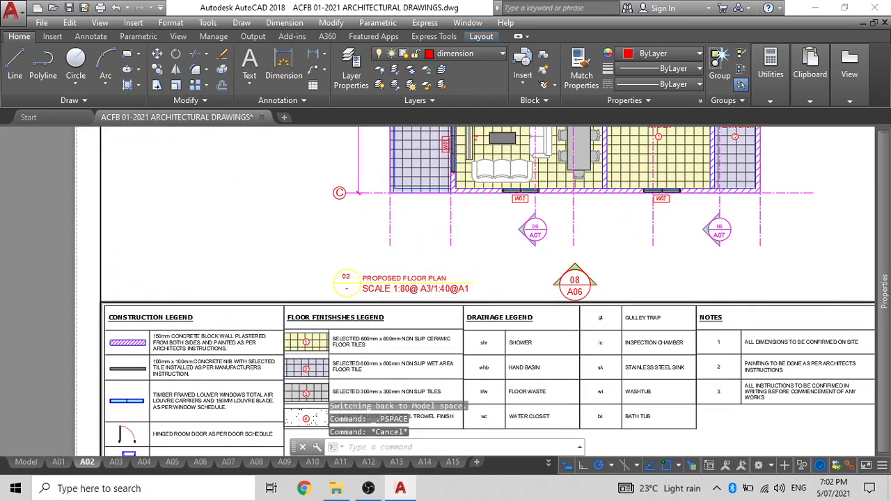
{"action": "scroll", "coordinate": [439, 293], "scroll_direction": "up", "scroll_amount": 4}
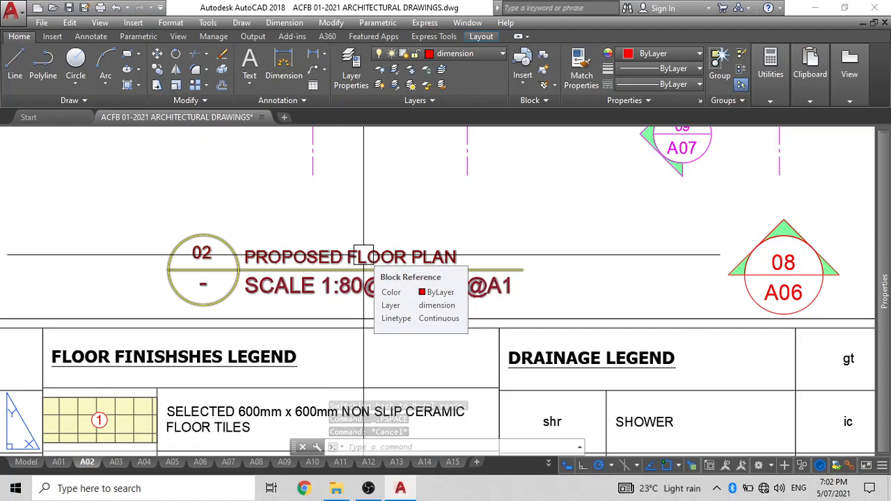
{"action": "scroll", "coordinate": [364, 254], "scroll_direction": "down", "scroll_amount": 4}
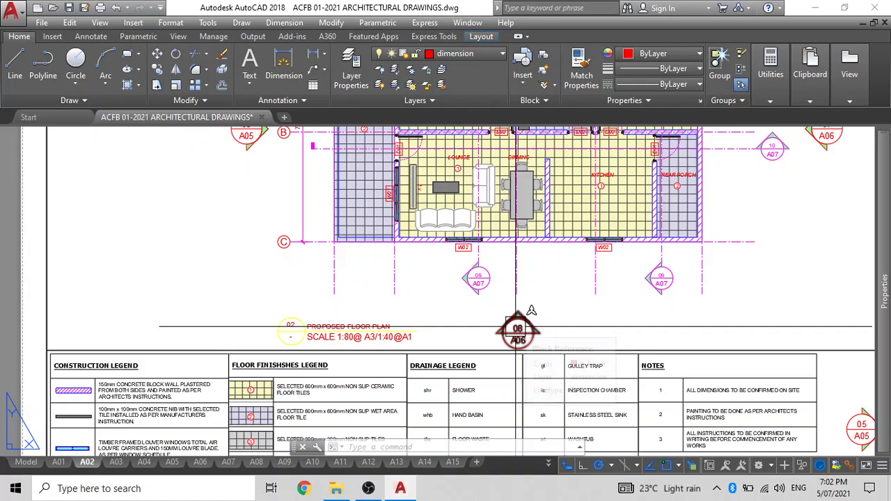
Examine the elevation markers around the floor plan and the drawing number in its title tag on sheet A02
{"action": "middle_click_drag", "start_coordinate": [748, 160], "coordinate": [629, 309]}
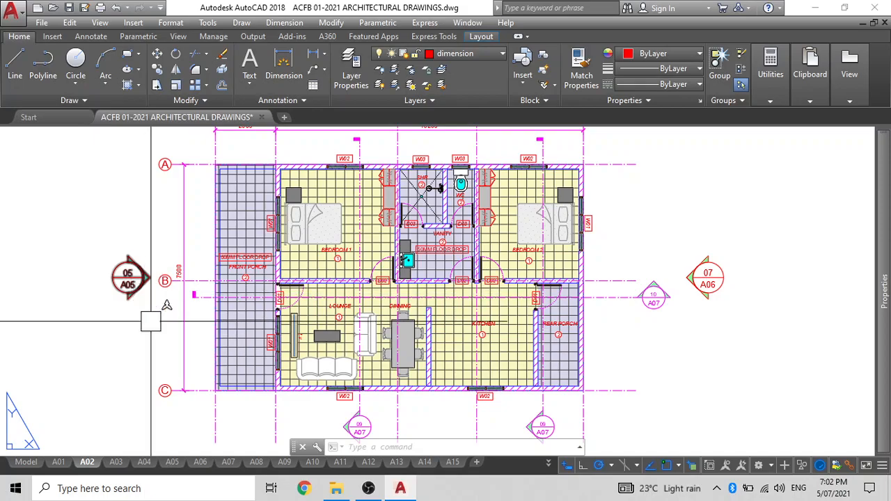
{"action": "middle_click_drag", "start_coordinate": [166, 419], "coordinate": [243, 174]}
{"action": "scroll", "coordinate": [248, 231], "scroll_direction": "up", "scroll_amount": 4}
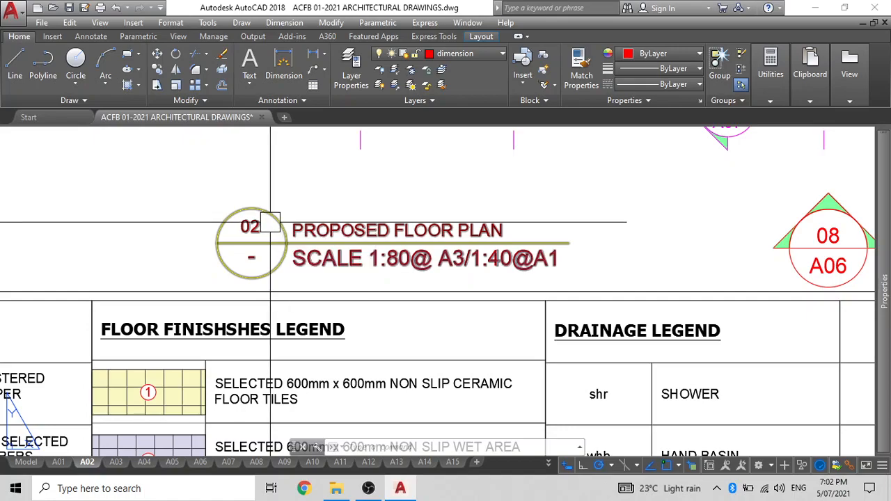
{"action": "scroll", "coordinate": [270, 227], "scroll_direction": "down", "scroll_amount": 2}
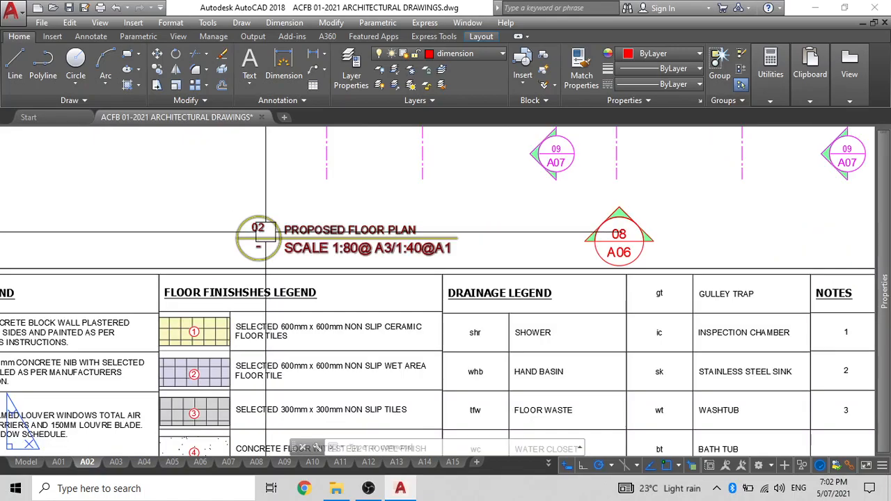
{"action": "scroll", "coordinate": [265, 232], "scroll_direction": "down", "scroll_amount": 1}
Compare the key to exterior elevations with the markers around the whole floor plan on sheet A02
{"action": "middle_click_drag", "start_coordinate": [437, 308], "coordinate": [65, 242]}
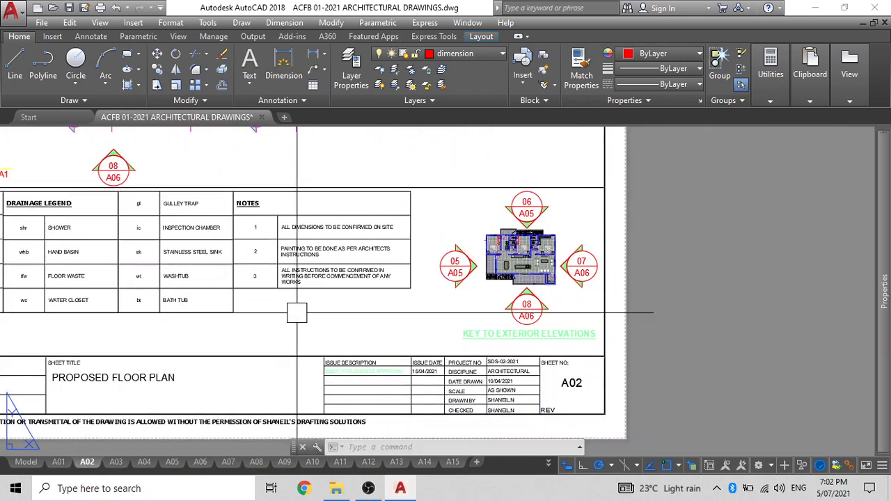
{"action": "scroll", "coordinate": [553, 322], "scroll_direction": "down", "scroll_amount": 1}
{"action": "middle_click_drag", "start_coordinate": [359, 140], "coordinate": [426, 266]}
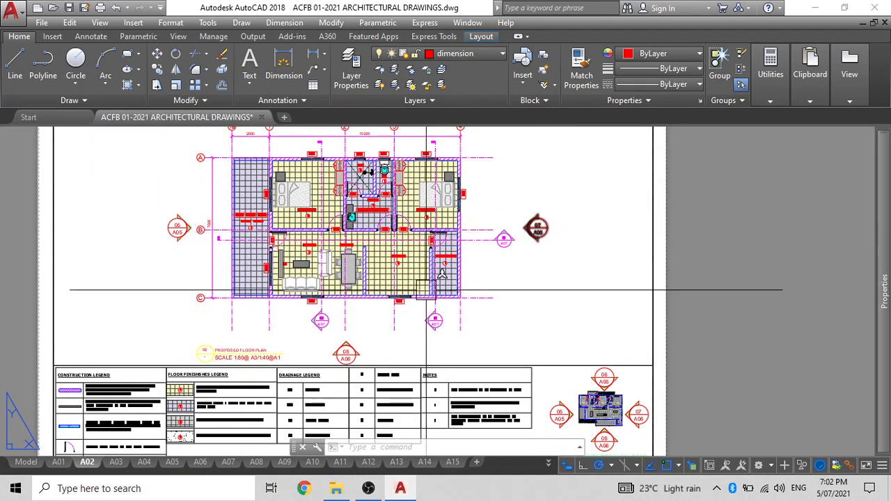
{"action": "middle_click_drag", "start_coordinate": [292, 284], "coordinate": [317, 311]}
{"action": "middle_click_drag", "start_coordinate": [318, 246], "coordinate": [330, 257]}
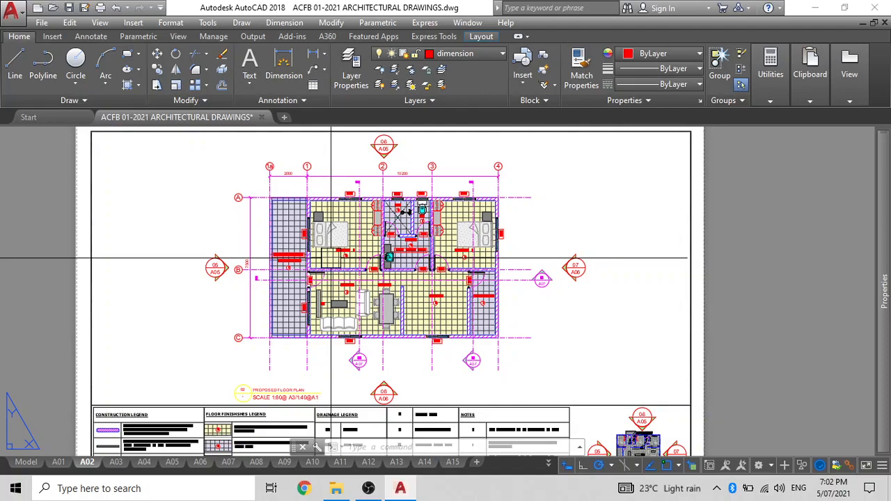
{"action": "middle_click_drag", "start_coordinate": [331, 259], "coordinate": [354, 267]}
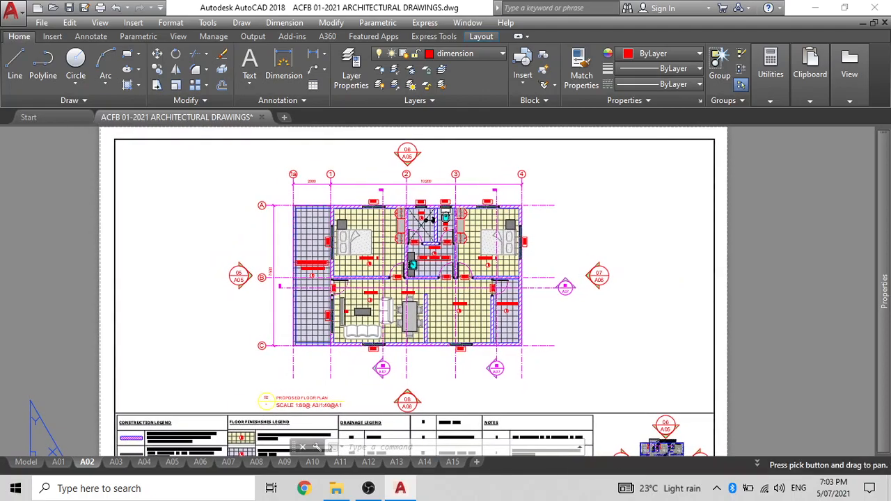
Inspect the title block's attributes at the issue date, close them without edits and examine the kitchen area
{"action": "middle_click_drag", "start_coordinate": [220, 342], "coordinate": [197, 153]}
{"action": "scroll", "coordinate": [483, 352], "scroll_direction": "up", "scroll_amount": 8}
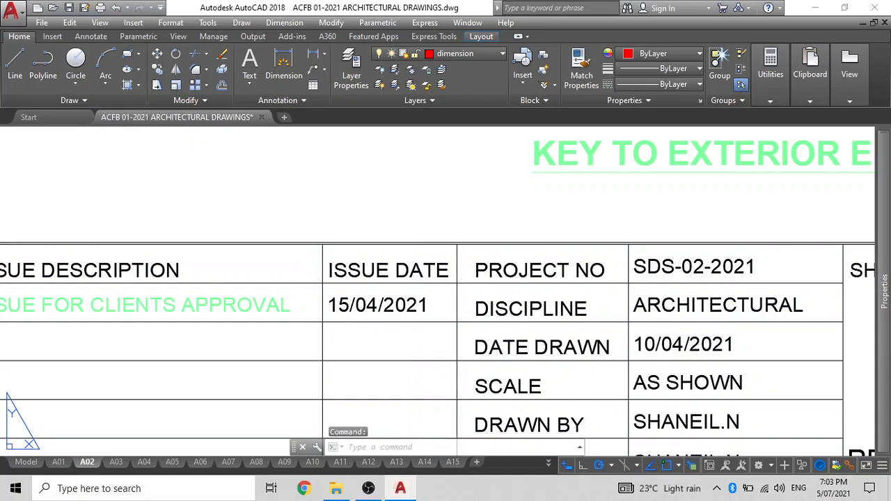
{"action": "double_click", "coordinate": [415, 300]}
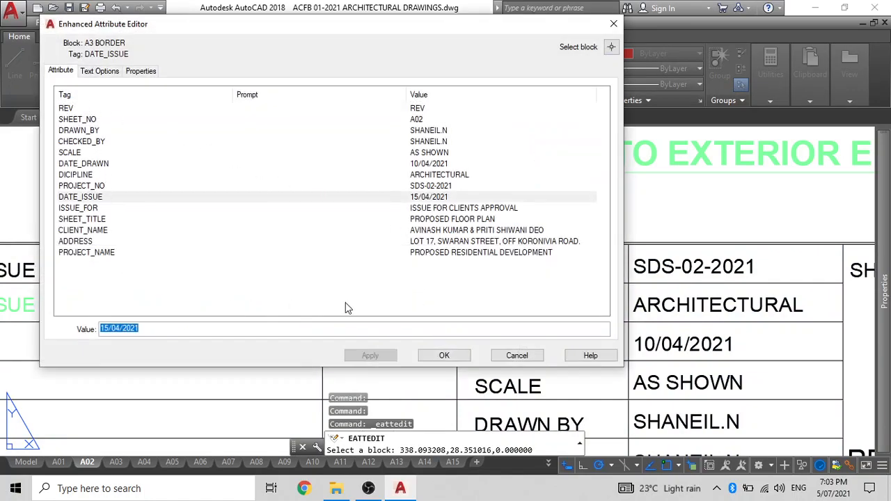
{"action": "left_click", "coordinate": [614, 25]}
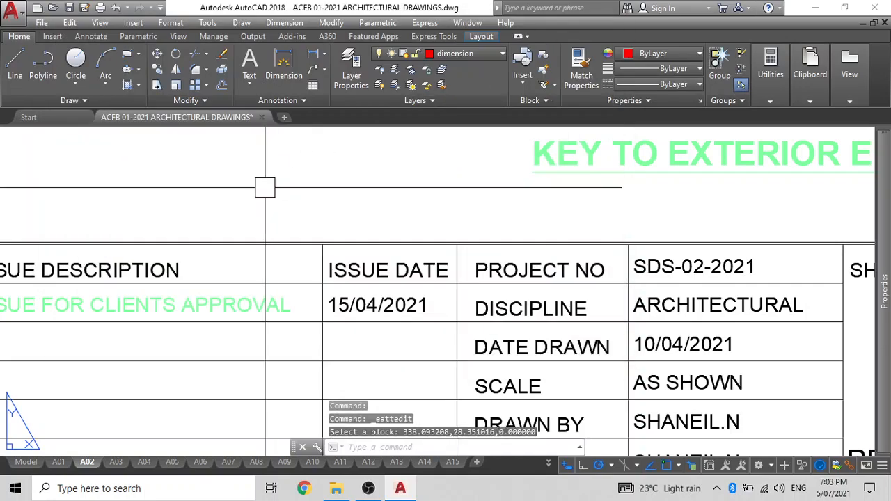
{"action": "scroll", "coordinate": [264, 184], "scroll_direction": "down", "scroll_amount": 5}
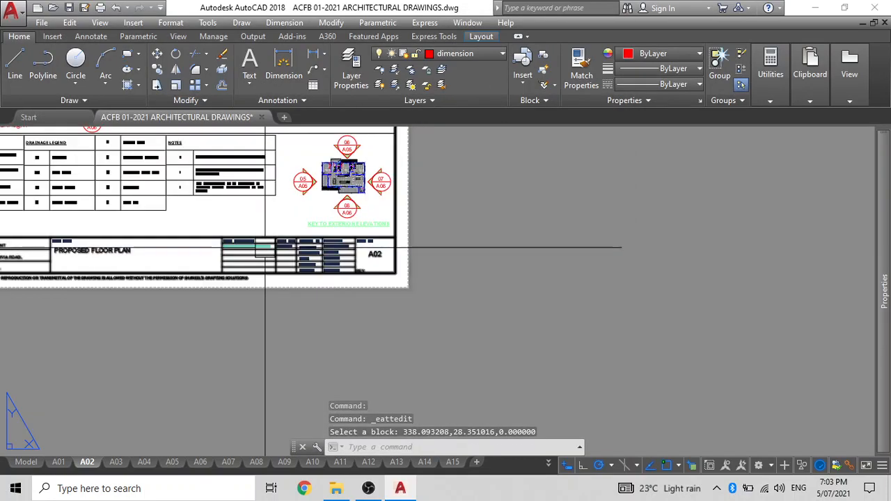
{"action": "middle_click_drag", "start_coordinate": [274, 263], "coordinate": [376, 367]}
{"action": "scroll", "coordinate": [258, 235], "scroll_direction": "up", "scroll_amount": 1}
{"action": "scroll", "coordinate": [392, 259], "scroll_direction": "up", "scroll_amount": 1}
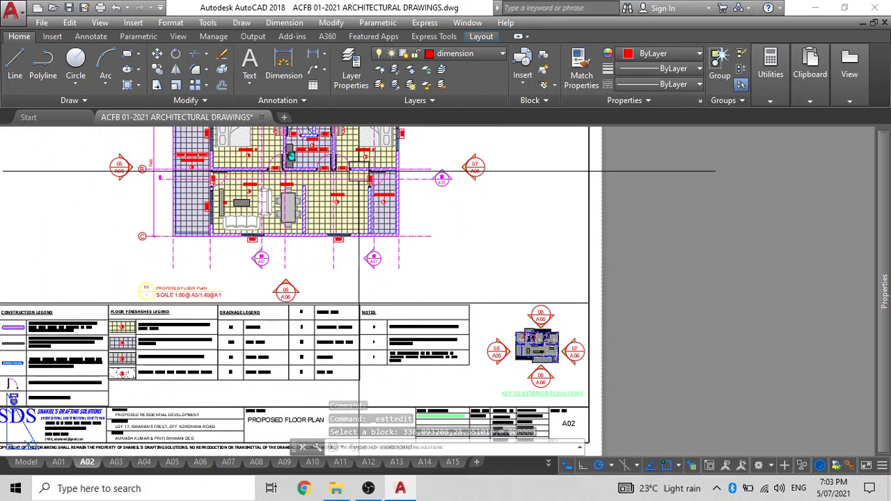
{"action": "scroll", "coordinate": [366, 184], "scroll_direction": "up", "scroll_amount": 1}
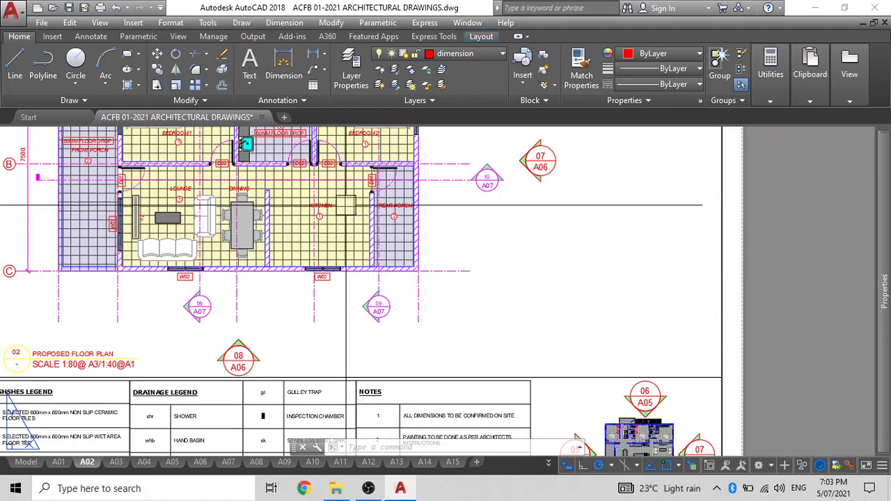
Return to model space and make joinery the current layer
{"action": "left_click", "coordinate": [50, 456]}
{"action": "scroll", "coordinate": [199, 340], "scroll_direction": "up", "scroll_amount": 1}
{"action": "scroll", "coordinate": [263, 282], "scroll_direction": "down", "scroll_amount": 1}
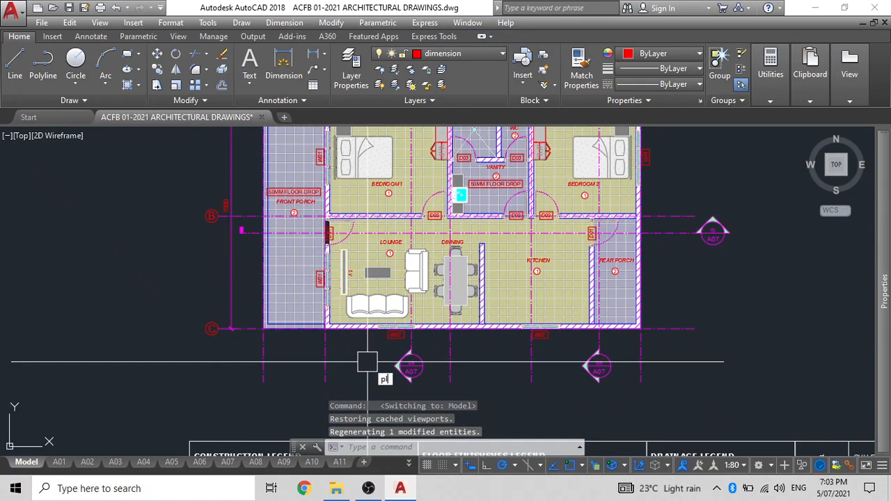
{"action": "key", "text": "Return"}
{"action": "key", "text": "Escape"}
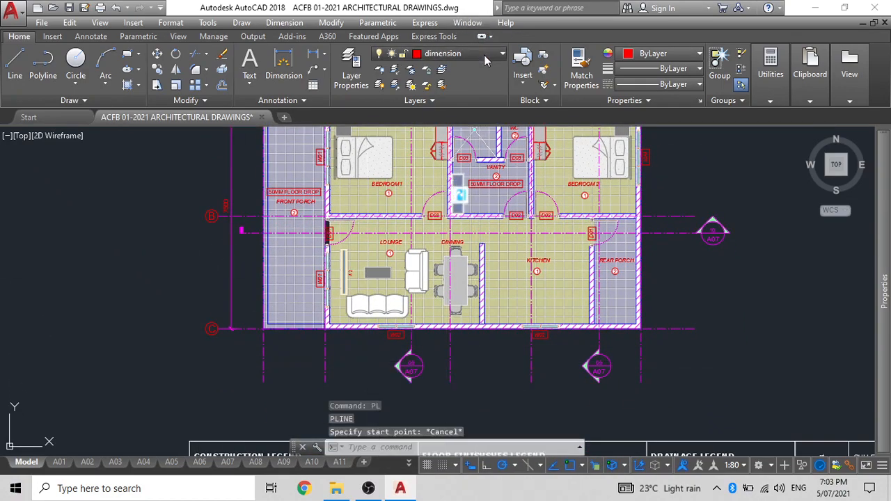
{"action": "left_click", "coordinate": [483, 55]}
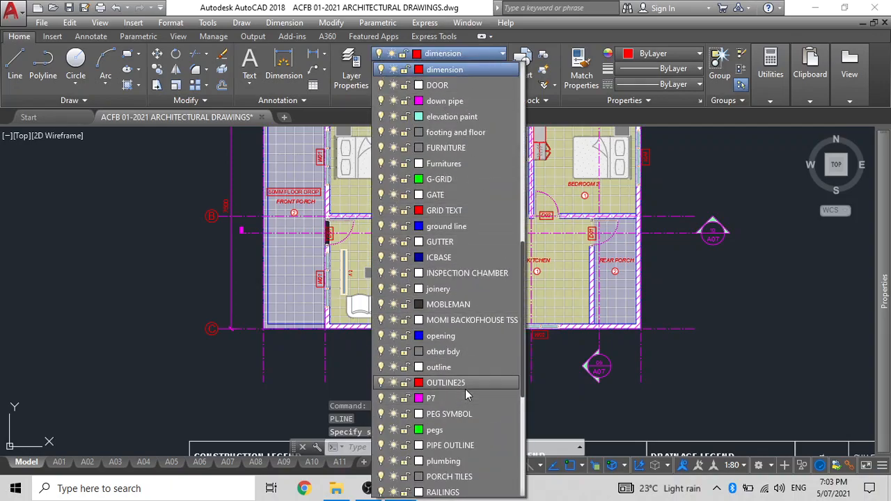
{"action": "scroll", "coordinate": [463, 401], "scroll_direction": "down", "scroll_amount": 6}
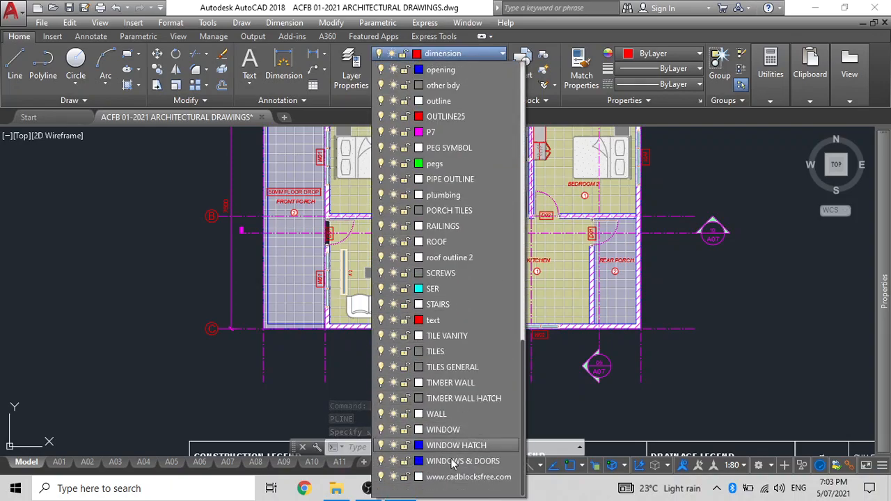
{"action": "scroll", "coordinate": [462, 224], "scroll_direction": "up", "scroll_amount": 2}
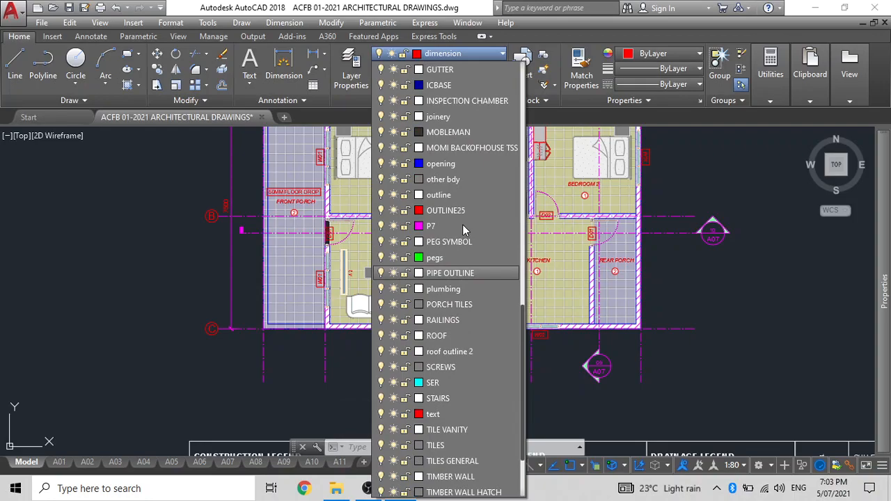
{"action": "left_click", "coordinate": [472, 114]}
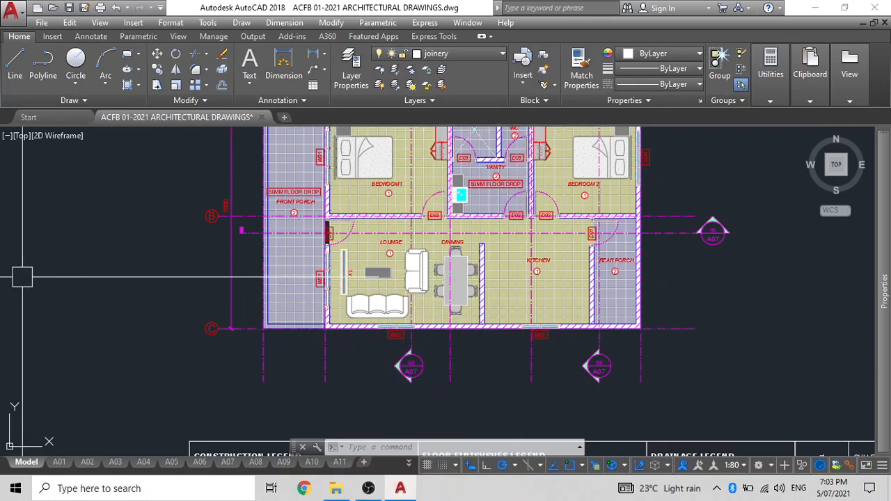
Draw an L-shaped polyline in the kitchen along the dining partition and the exterior wall on grid C to the rear porch wall
{"action": "type", "text": "pl"}
{"action": "key", "text": "Return"}
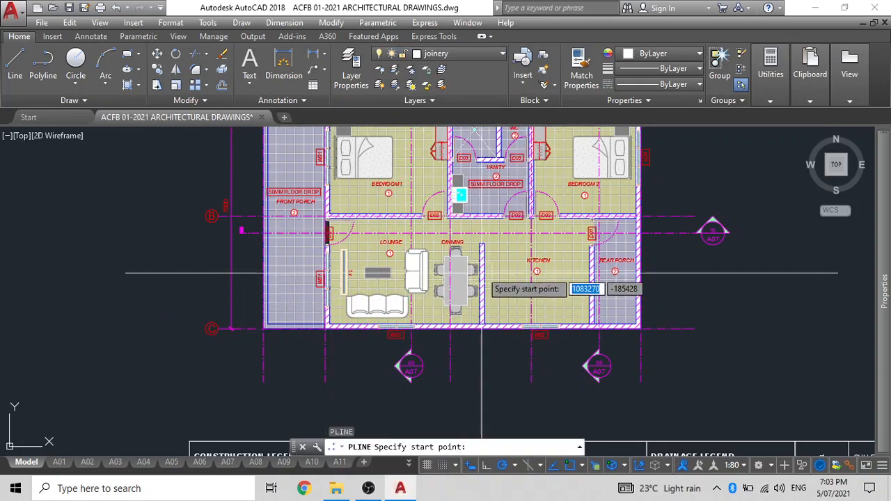
{"action": "scroll", "coordinate": [418, 264], "scroll_direction": "up", "scroll_amount": 3}
{"action": "left_click", "coordinate": [308, 353]}
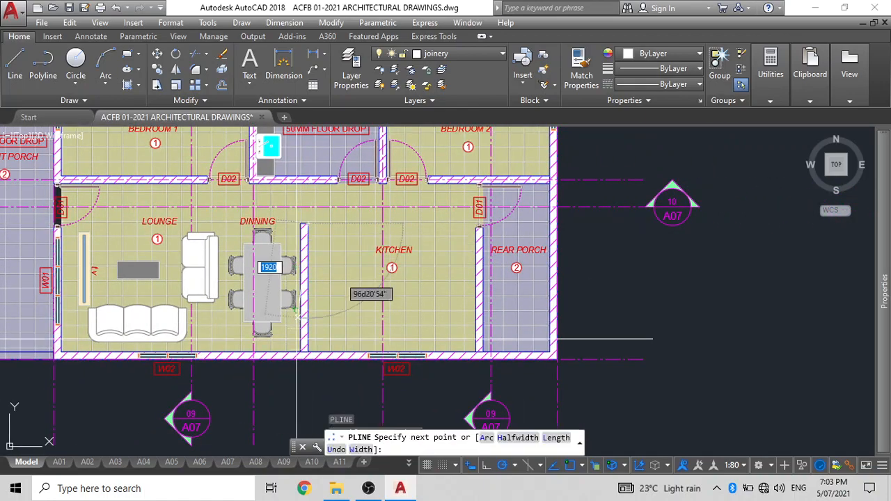
{"action": "left_click", "coordinate": [309, 353]}
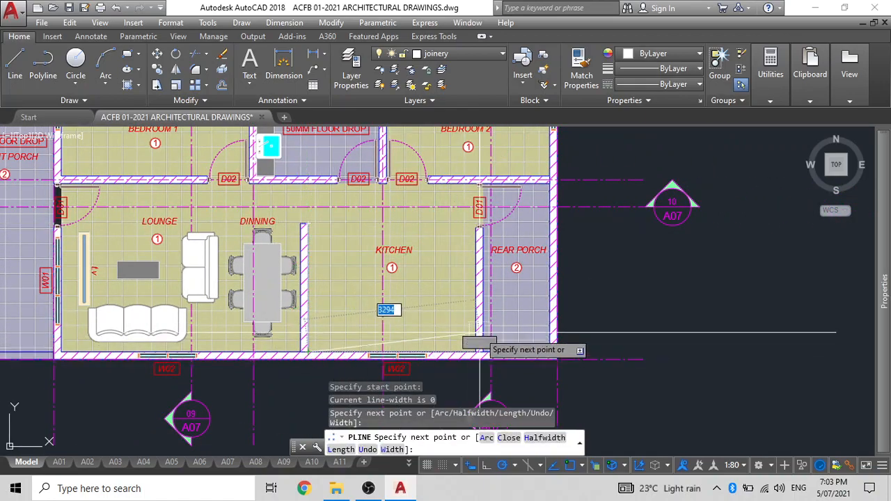
{"action": "key", "text": "Escape"}
Move the L-shaped kitchen polyline out of the plan into the empty space beyond the front porch
{"action": "left_click", "coordinate": [446, 351]}
{"action": "scroll", "coordinate": [446, 350], "scroll_direction": "down", "scroll_amount": 2}
{"action": "middle_click_drag", "start_coordinate": [447, 350], "coordinate": [424, 139]}
{"action": "scroll", "coordinate": [428, 199], "scroll_direction": "down", "scroll_amount": 2}
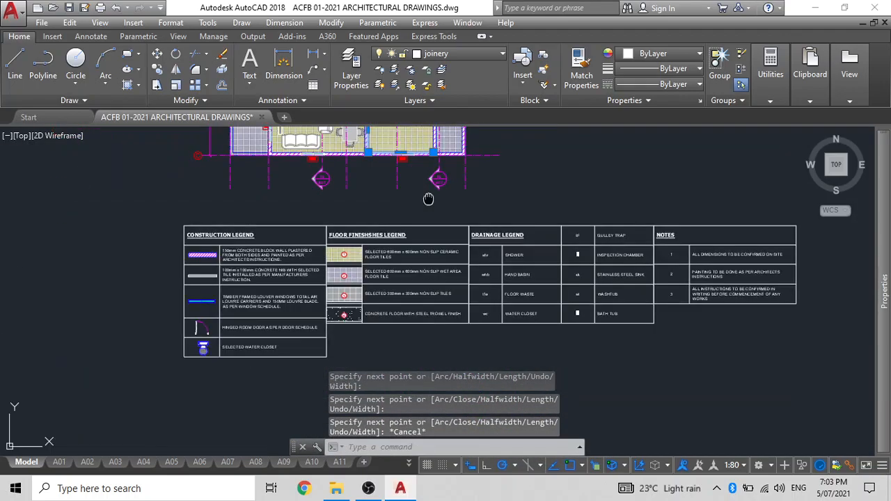
{"action": "middle_click_drag", "start_coordinate": [428, 199], "coordinate": [415, 313]}
{"action": "key", "text": "Return"}
{"action": "left_click", "coordinate": [506, 260]}
{"action": "middle_click_drag", "start_coordinate": [438, 262], "coordinate": [635, 242]}
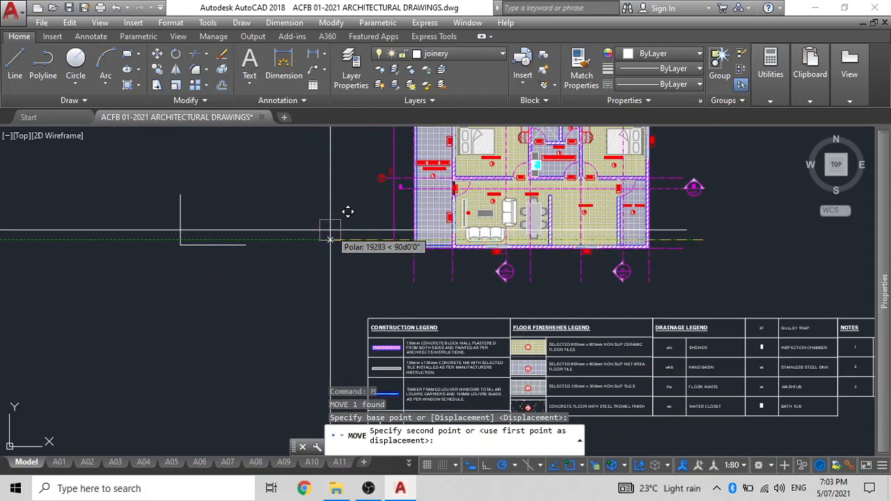
{"action": "key", "text": "Escape"}
Offset the L-shaped polyline 600 mm towards its inner side
{"action": "scroll", "coordinate": [158, 161], "scroll_direction": "up", "scroll_amount": 2}
{"action": "scroll", "coordinate": [174, 168], "scroll_direction": "up", "scroll_amount": 2}
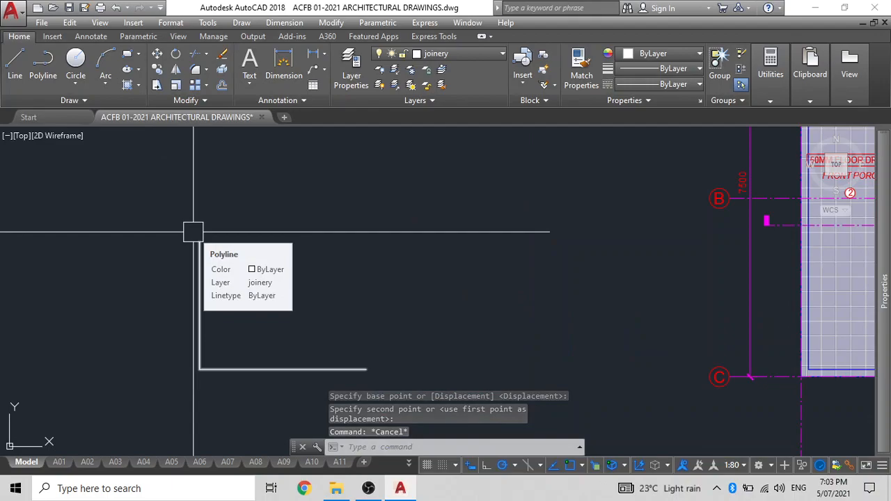
{"action": "type", "text": "o"}
{"action": "key", "text": "Return"}
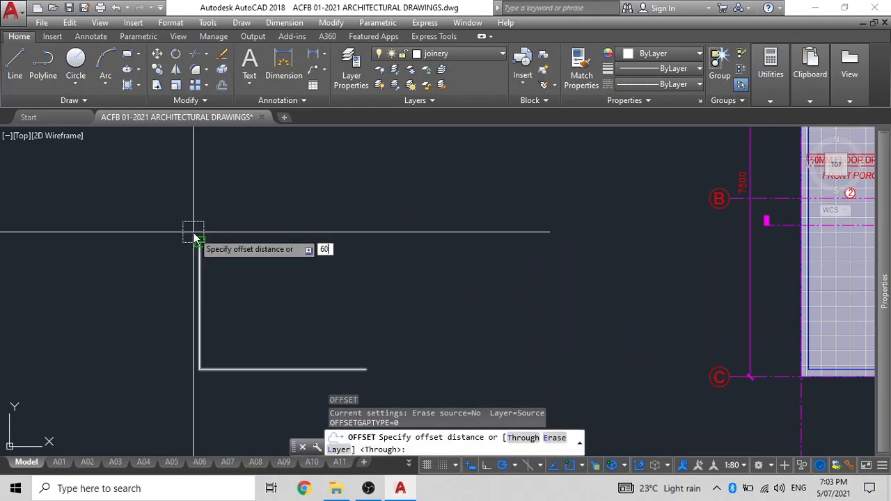
{"action": "type", "text": "600"}
{"action": "key", "text": "Return"}
{"action": "left_click", "coordinate": [201, 254]}
{"action": "left_click", "coordinate": [289, 261]}
{"action": "key", "text": "Escape"}
Close both open ends of the 600 mm deep L-shaped counter outline with short polylines
{"action": "type", "text": "p"}
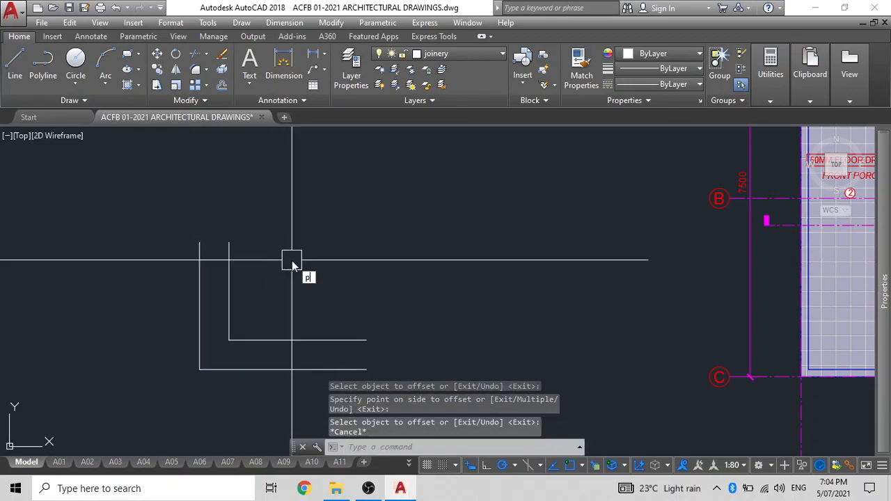
{"action": "type", "text": "l"}
{"action": "key", "text": "Return"}
{"action": "left_click", "coordinate": [200, 243]}
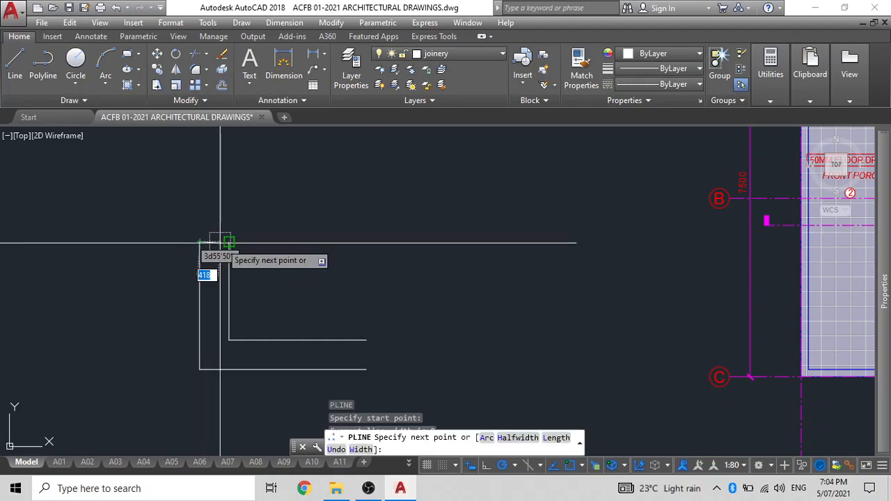
{"action": "left_click", "coordinate": [229, 243]}
{"action": "key", "text": "Escape"}
{"action": "middle_click_drag", "start_coordinate": [266, 258], "coordinate": [264, 206]}
{"action": "key", "text": "Return"}
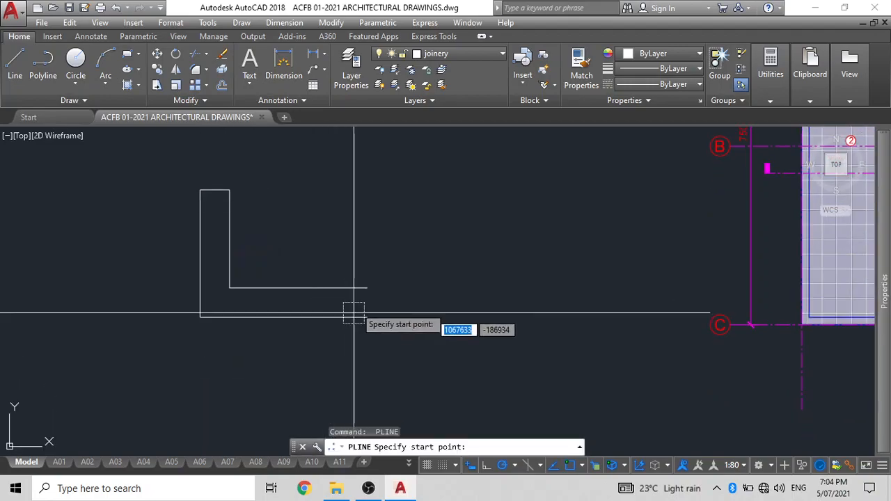
{"action": "left_click", "coordinate": [366, 287]}
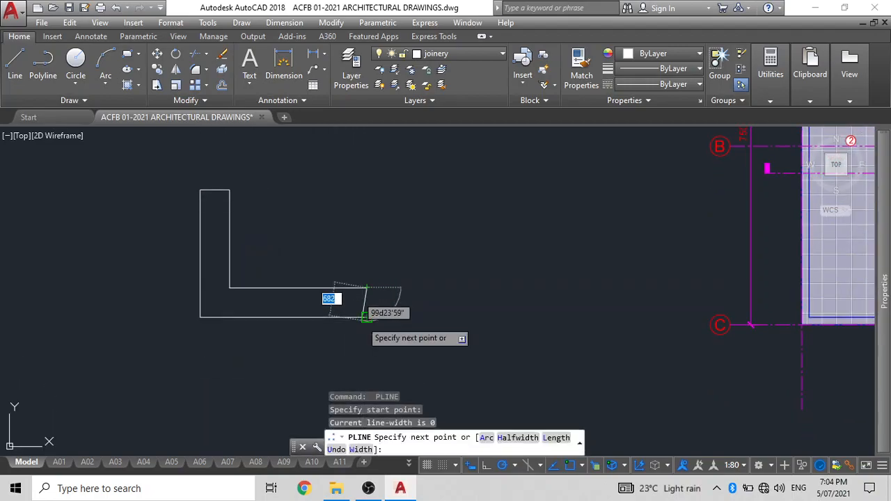
{"action": "left_click", "coordinate": [364, 317]}
{"action": "key", "text": "Escape"}
{"action": "middle_click_drag", "start_coordinate": [294, 223], "coordinate": [294, 269]}
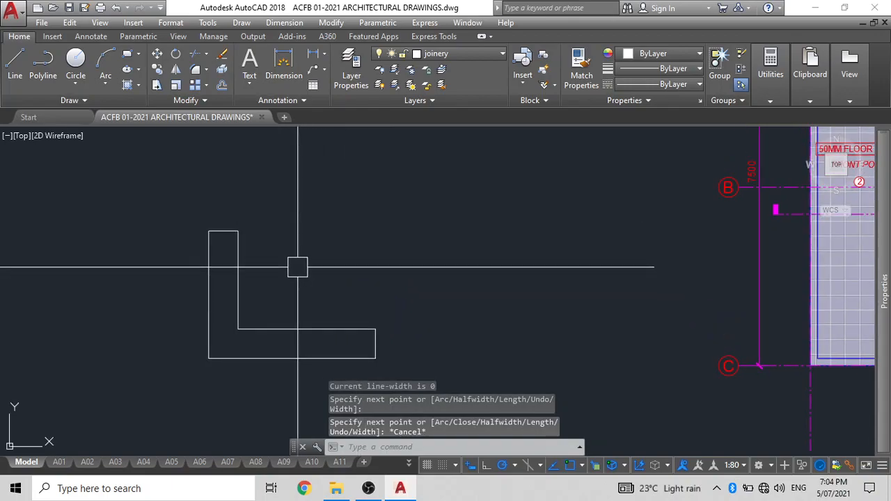
Trace the inner edge of the L-shaped counter with a new polyline between its two ends
{"action": "key", "text": "Return"}
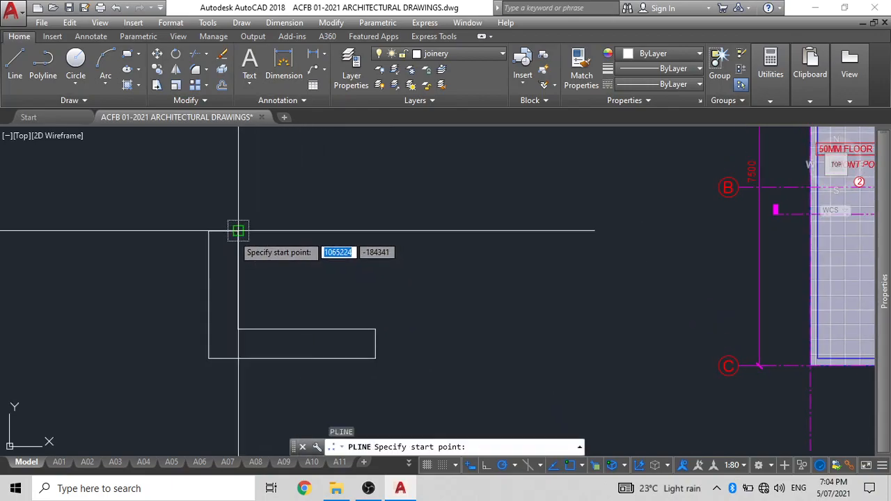
{"action": "left_click", "coordinate": [237, 231]}
{"action": "left_click", "coordinate": [237, 328]}
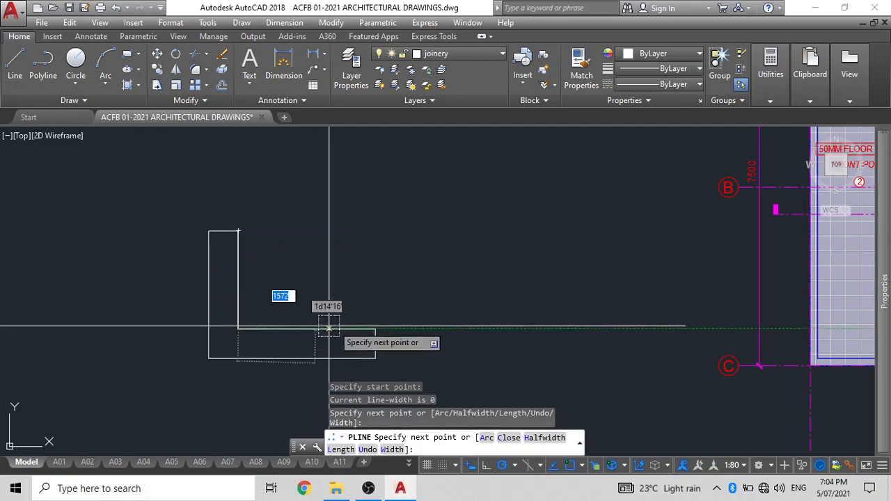
{"action": "left_click", "coordinate": [375, 328]}
{"action": "key", "text": "Escape"}
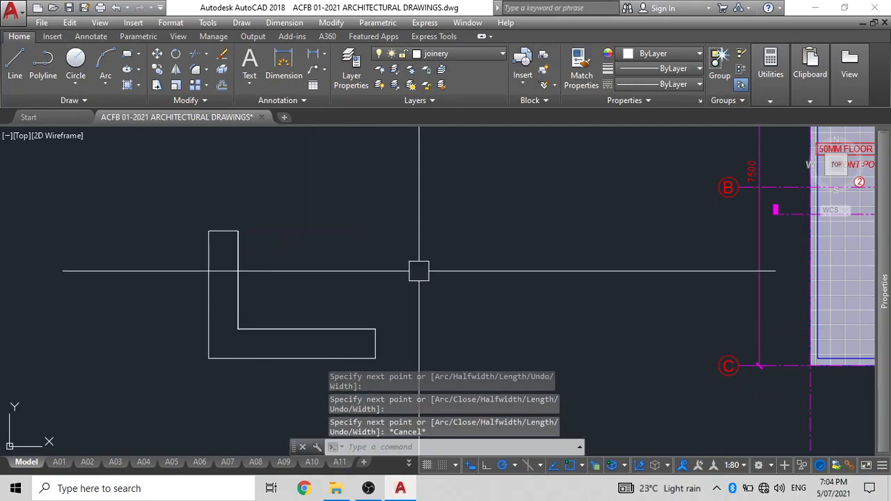
Offset the counter's inner L-shaped edge 700 mm into the open space inside the L
{"action": "type", "text": "o"}
{"action": "key", "text": "Return"}
{"action": "type", "text": "700"}
{"action": "key", "text": "Return"}
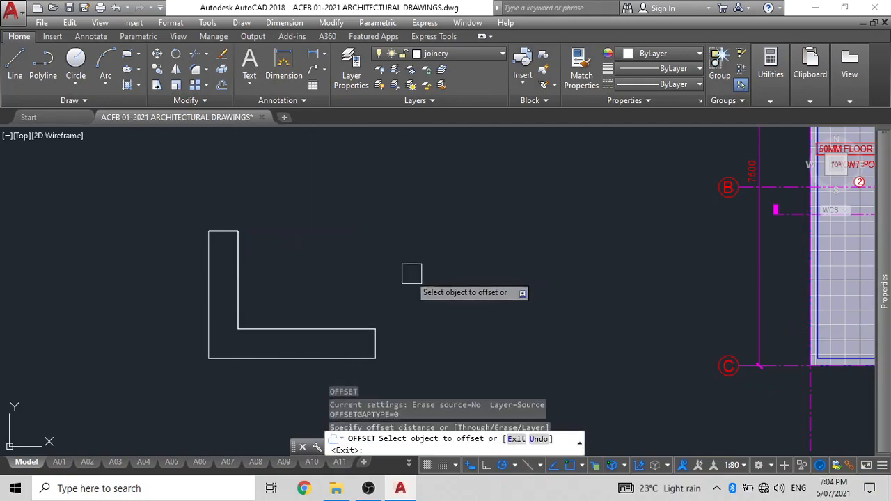
{"action": "left_click", "coordinate": [249, 280]}
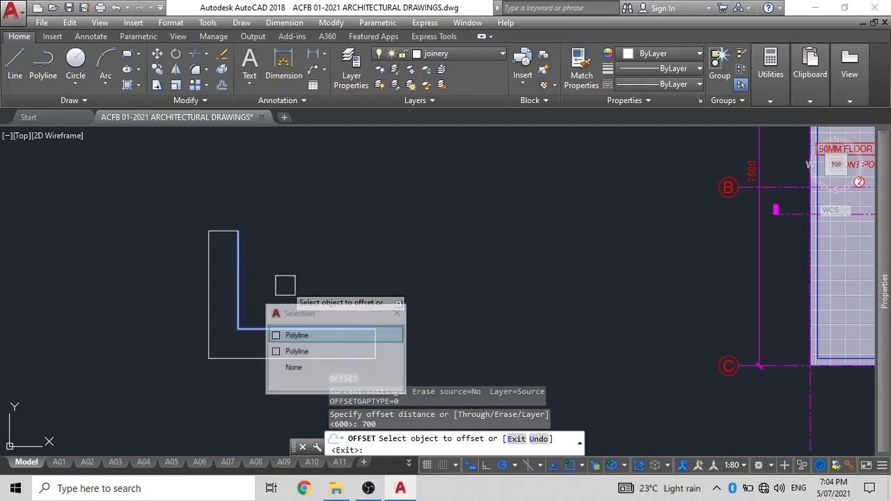
{"action": "left_click", "coordinate": [304, 341]}
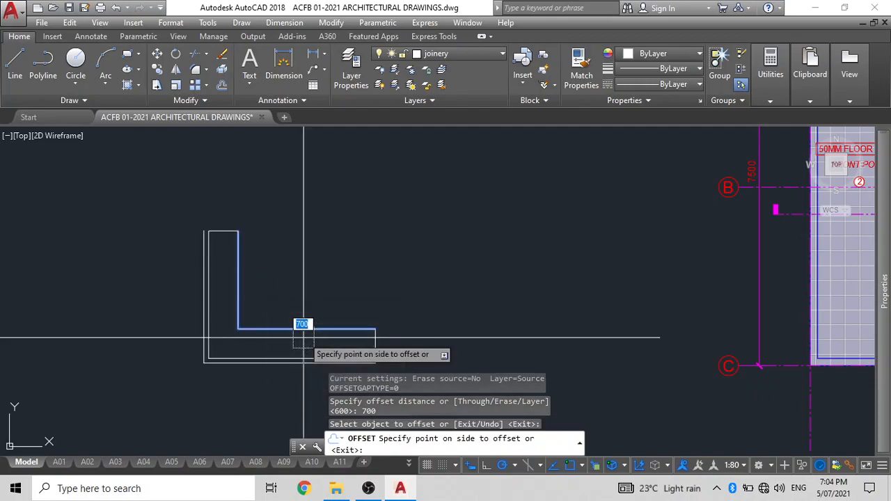
{"action": "left_click", "coordinate": [326, 300]}
{"action": "key", "text": "Escape"}
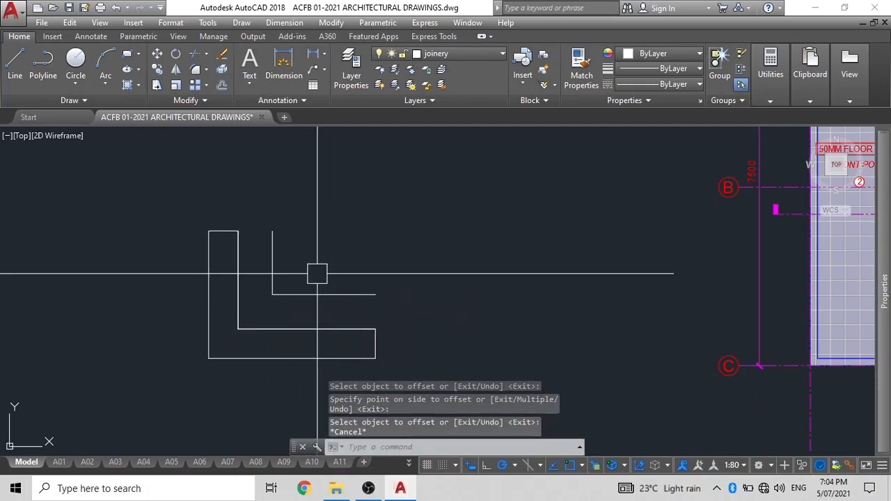
Delete one of the two overlapping polylines on the counter's inner edge
{"action": "left_click", "coordinate": [238, 288]}
{"action": "left_click", "coordinate": [304, 337]}
{"action": "key", "text": "Delete"}
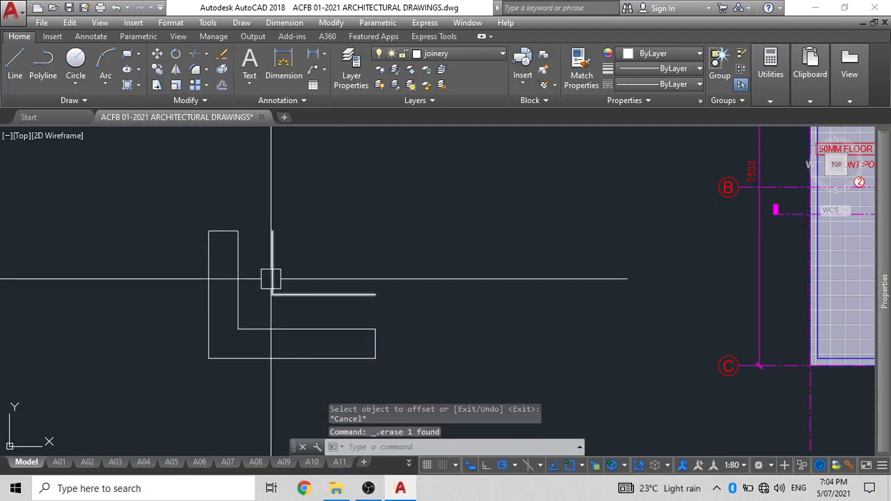
Draw a polyline along the two open sides of the 700 mm offset to complete a rectangle inside the L
{"action": "type", "text": "p"}
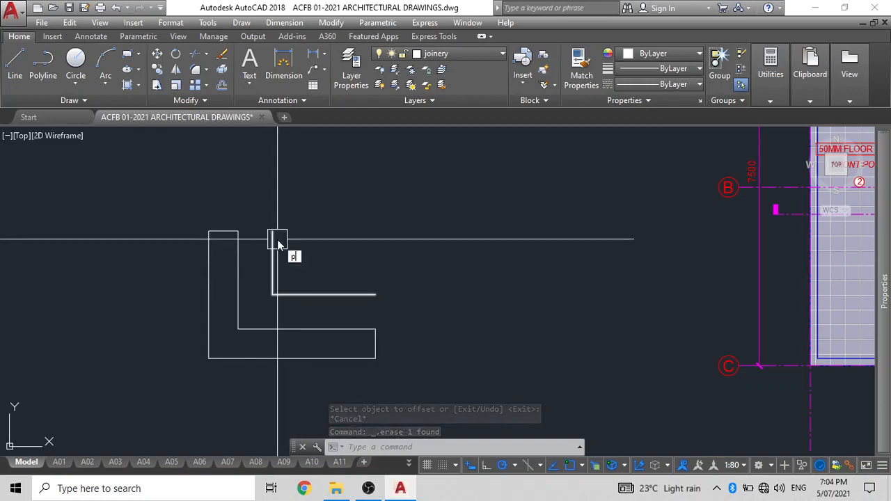
{"action": "type", "text": "l"}
{"action": "key", "text": "Return"}
{"action": "left_click", "coordinate": [272, 231]}
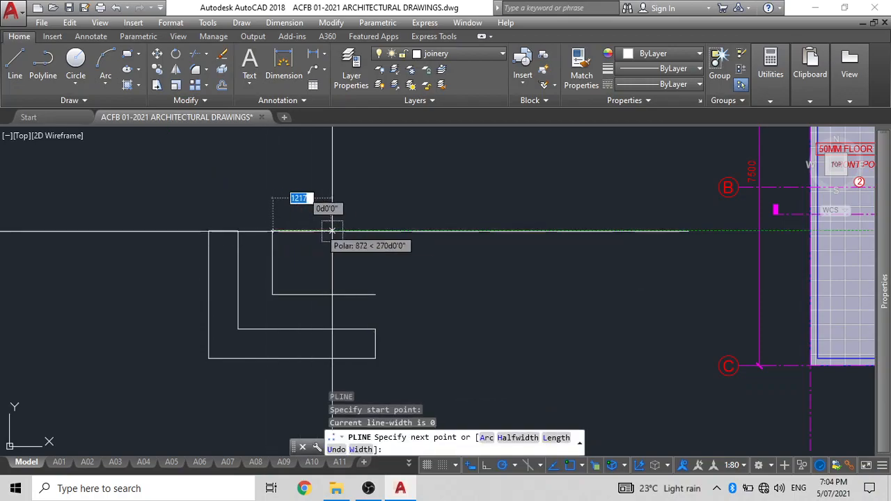
{"action": "left_click", "coordinate": [375, 231]}
{"action": "left_click", "coordinate": [375, 293]}
{"action": "key", "text": "Escape"}
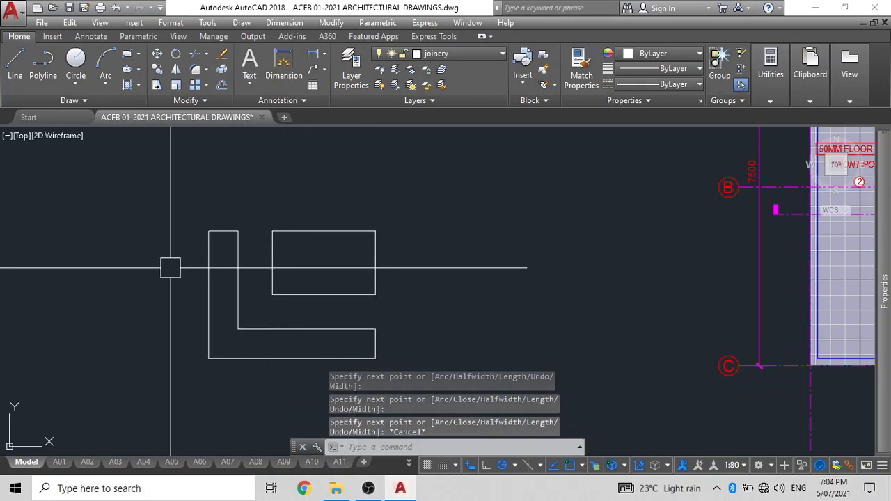
{"action": "middle_click_drag", "start_coordinate": [170, 267], "coordinate": [228, 251]}
{"action": "type", "text": "pl"}
{"action": "key", "text": "Return"}
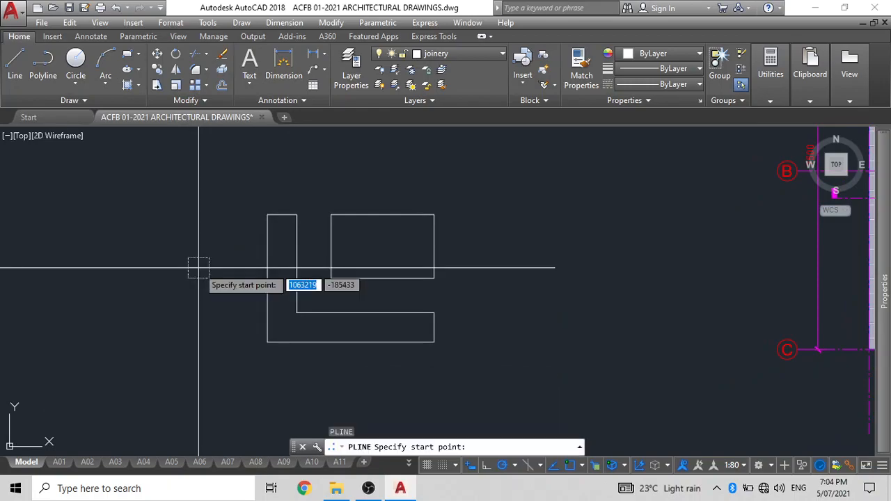
{"action": "key", "text": "Escape"}
{"action": "left_click", "coordinate": [266, 250]}
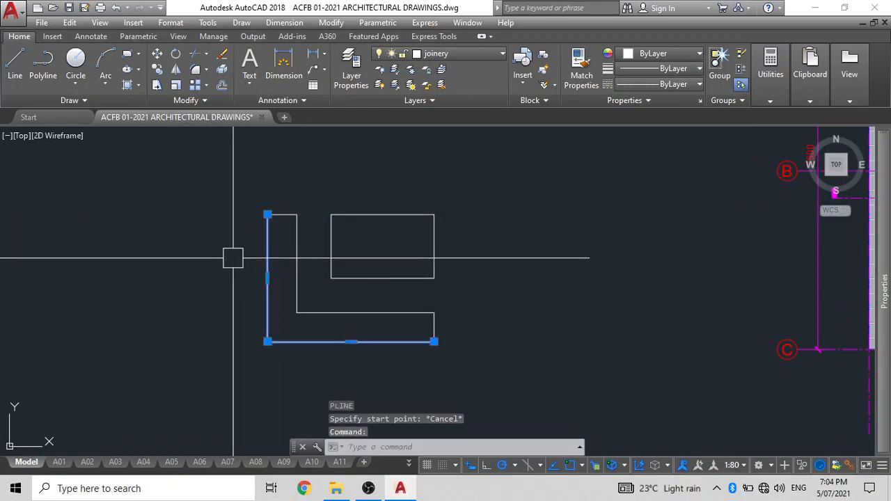
{"action": "key", "text": "Escape"}
Offset the counter's outer L-shaped edge 300 mm inwards for the overhead line
{"action": "type", "text": "o"}
{"action": "key", "text": "Return"}
{"action": "type", "text": "3"}
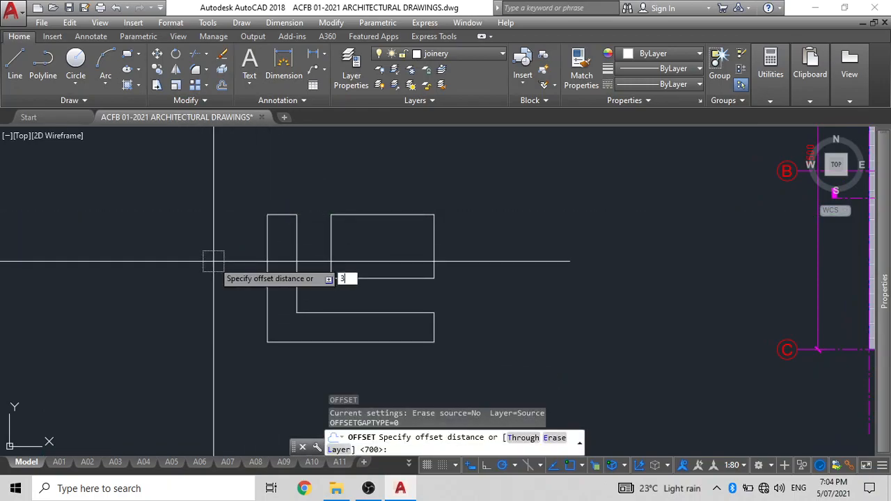
{"action": "type", "text": "00"}
{"action": "key", "text": "Return"}
{"action": "left_click", "coordinate": [268, 254]}
{"action": "left_click", "coordinate": [291, 240]}
{"action": "key", "text": "Escape"}
{"action": "scroll", "coordinate": [290, 277], "scroll_direction": "up", "scroll_amount": 2}
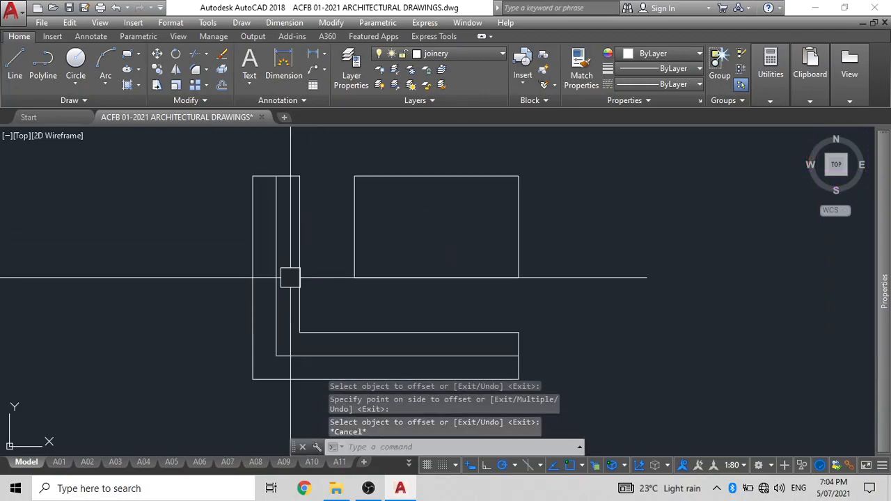
{"action": "scroll", "coordinate": [239, 315], "scroll_direction": "down", "scroll_amount": 2}
{"action": "middle_click_drag", "start_coordinate": [278, 302], "coordinate": [310, 304]}
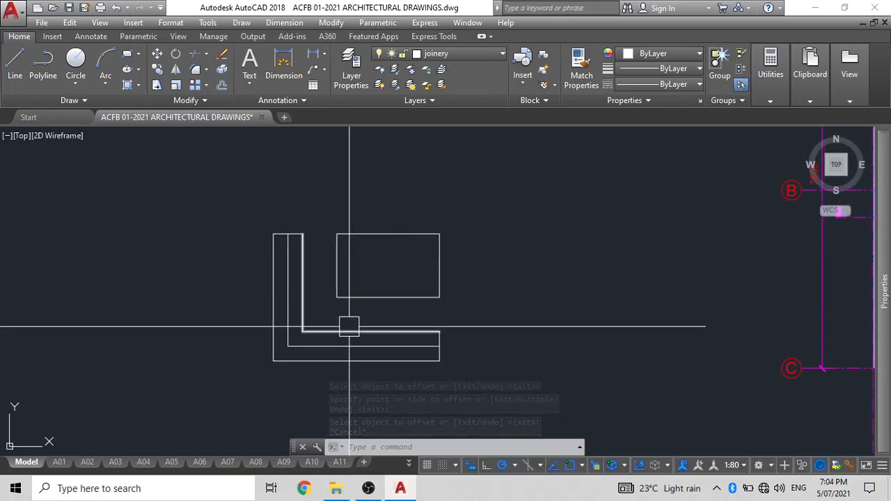
{"action": "scroll", "coordinate": [348, 325], "scroll_direction": "down", "scroll_amount": 2}
{"action": "scroll", "coordinate": [332, 314], "scroll_direction": "up", "scroll_amount": 3}
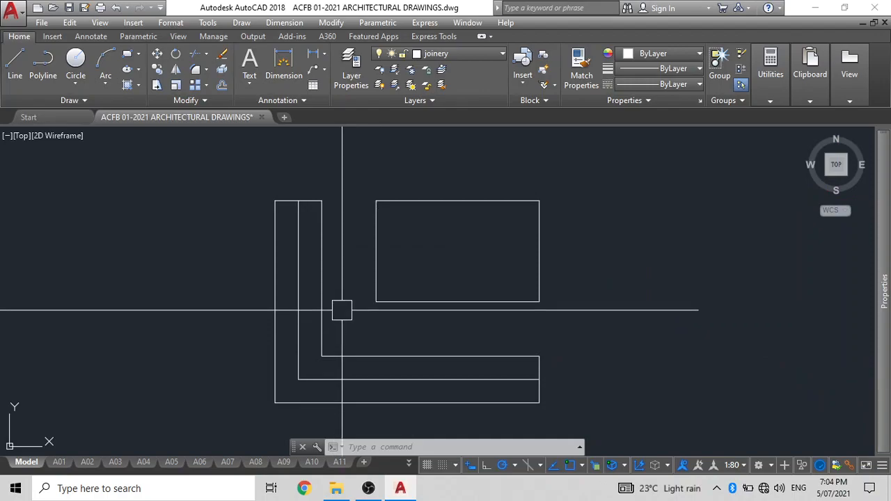
{"action": "scroll", "coordinate": [342, 311], "scroll_direction": "down", "scroll_amount": 2}
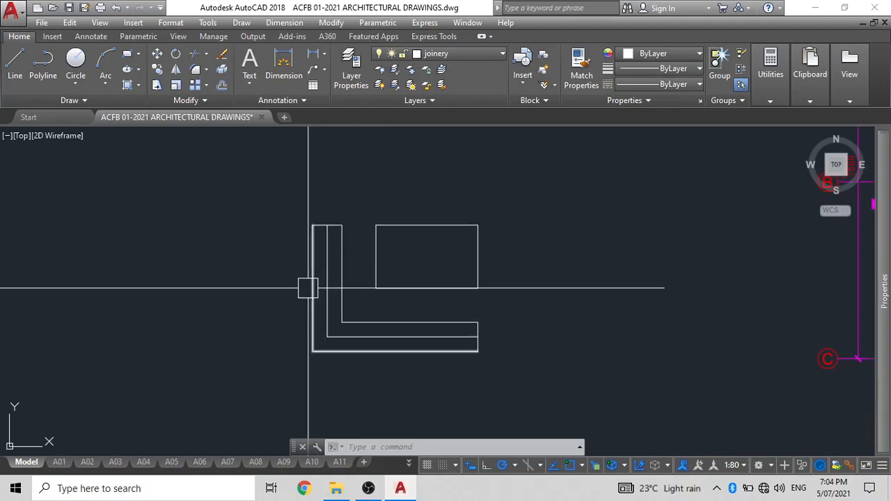
Move the 300 mm offset polyline out of the counter, 5000 mm horizontally away from the floor plan
{"action": "left_click", "coordinate": [326, 278]}
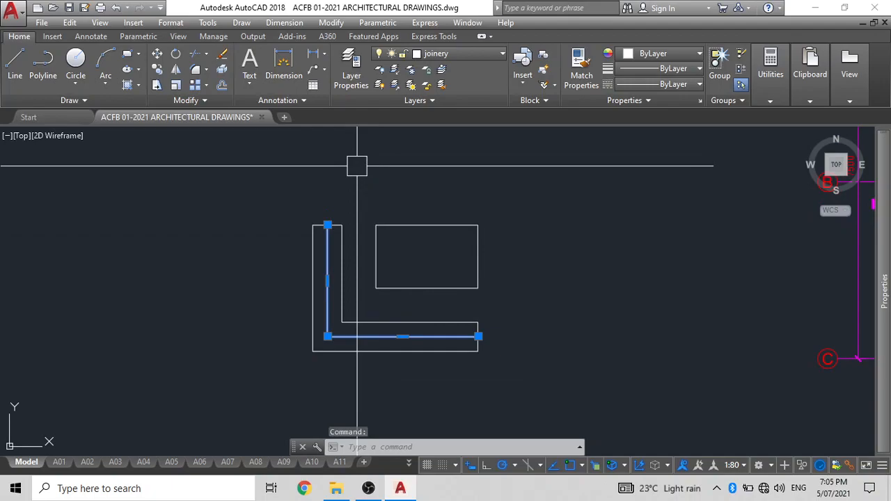
{"action": "type", "text": "m"}
{"action": "key", "text": "Return"}
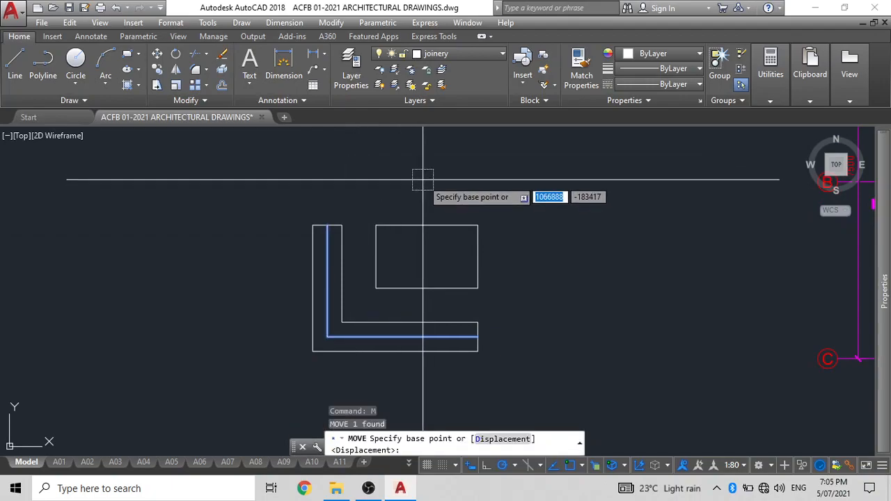
{"action": "left_click", "coordinate": [422, 179]}
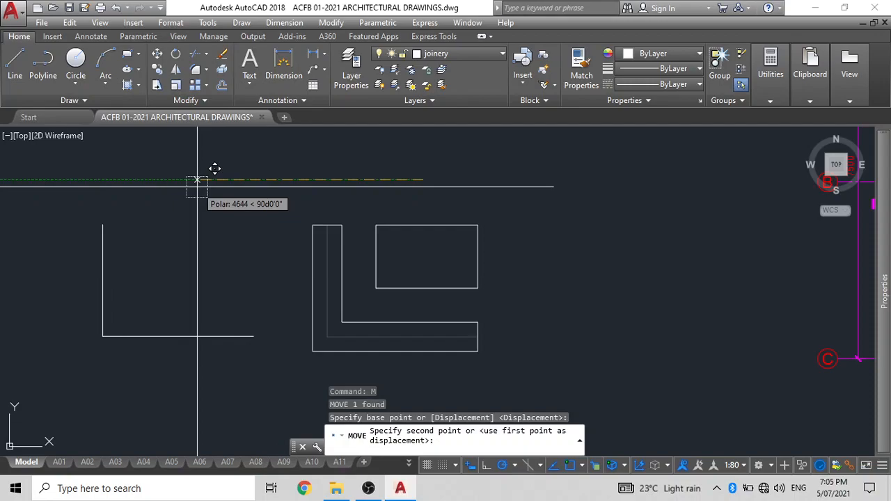
{"action": "type", "text": "5"}
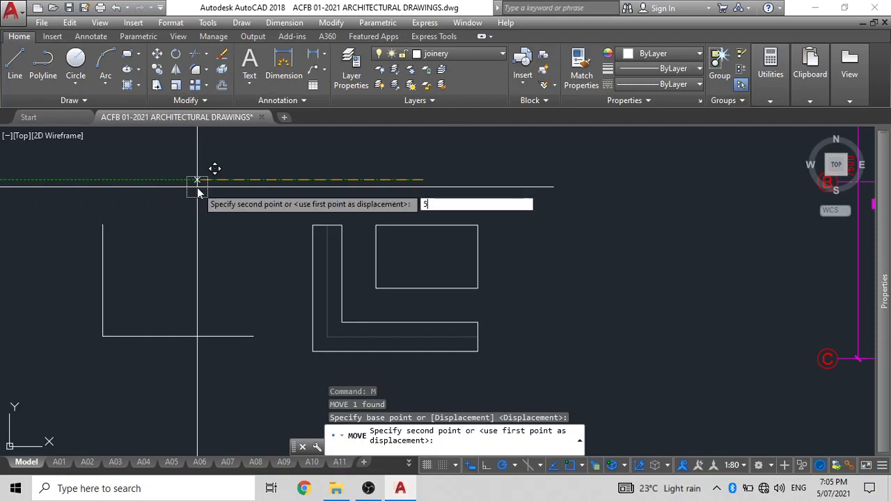
{"action": "type", "text": "000"}
{"action": "key", "text": "Return"}
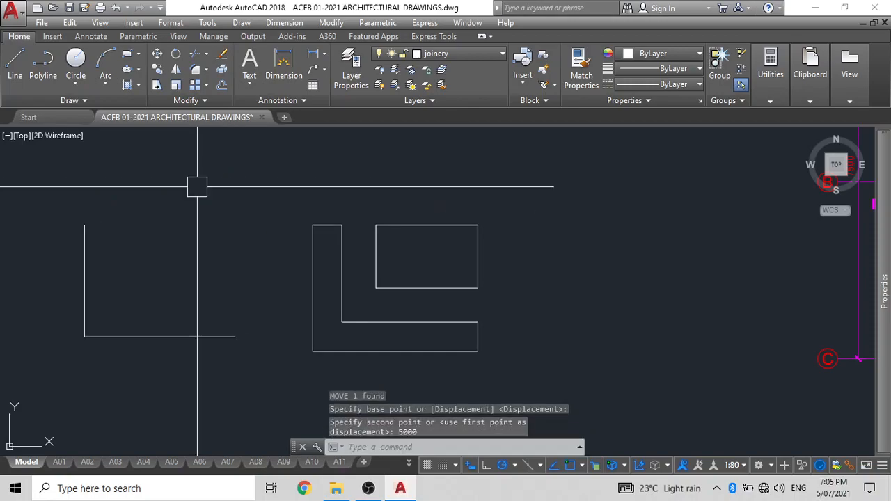
Move the separated L-shaped polyline 5000 mm horizontally back into the counter and undo that move
{"action": "left_click", "coordinate": [152, 331]}
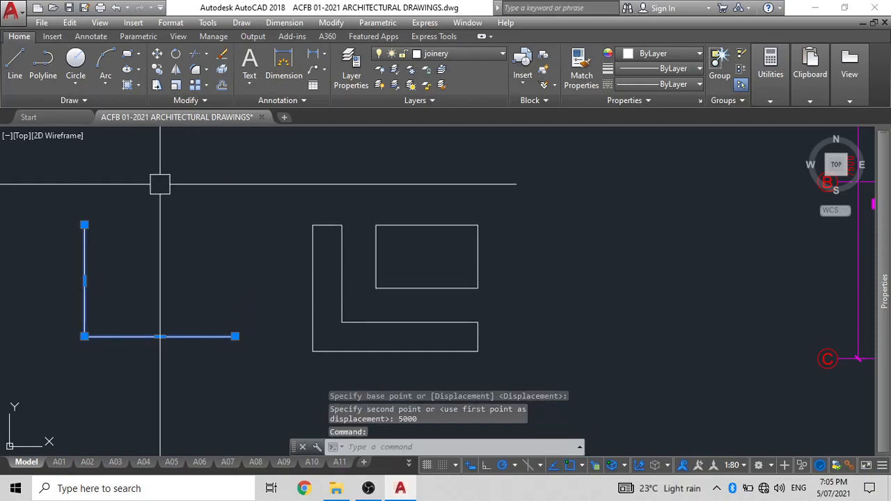
{"action": "type", "text": "m"}
{"action": "key", "text": "Return"}
{"action": "left_click", "coordinate": [125, 187]}
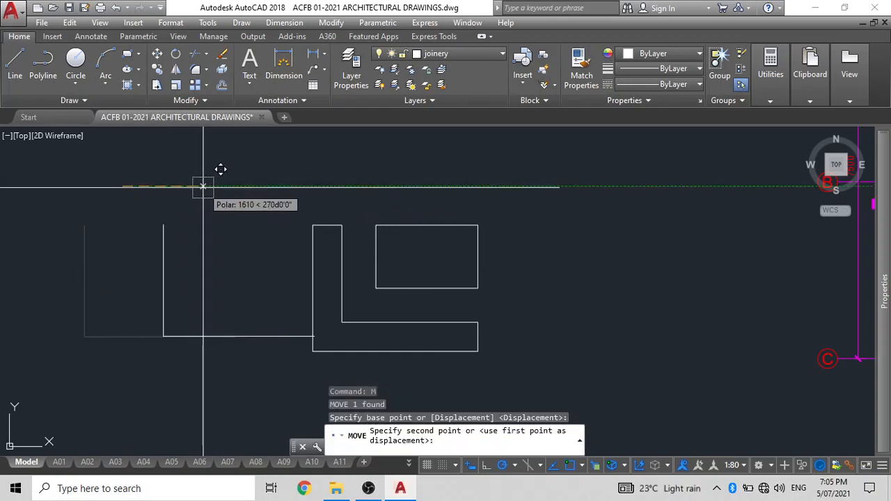
{"action": "type", "text": "5000"}
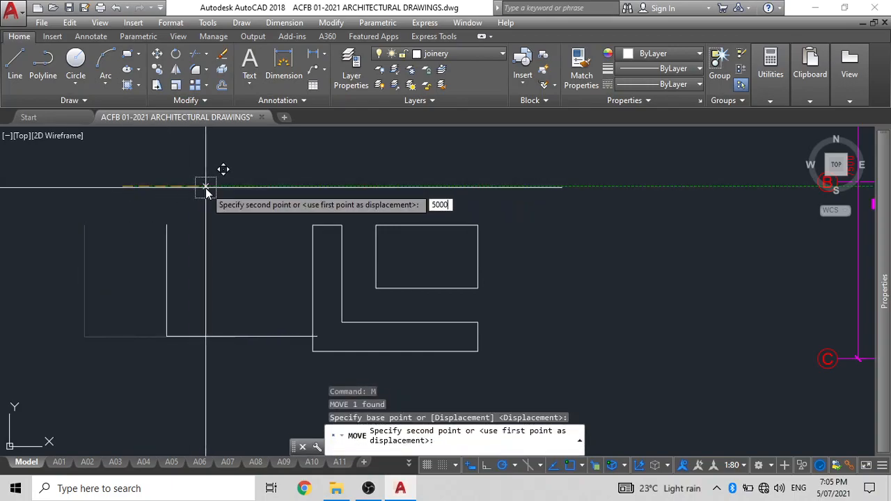
{"action": "key", "text": "Return"}
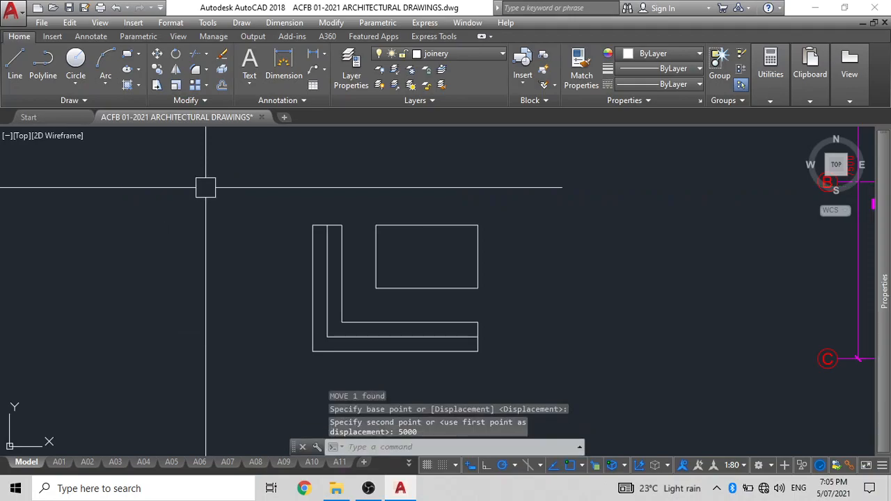
{"action": "key", "text": "ctrl+z"}
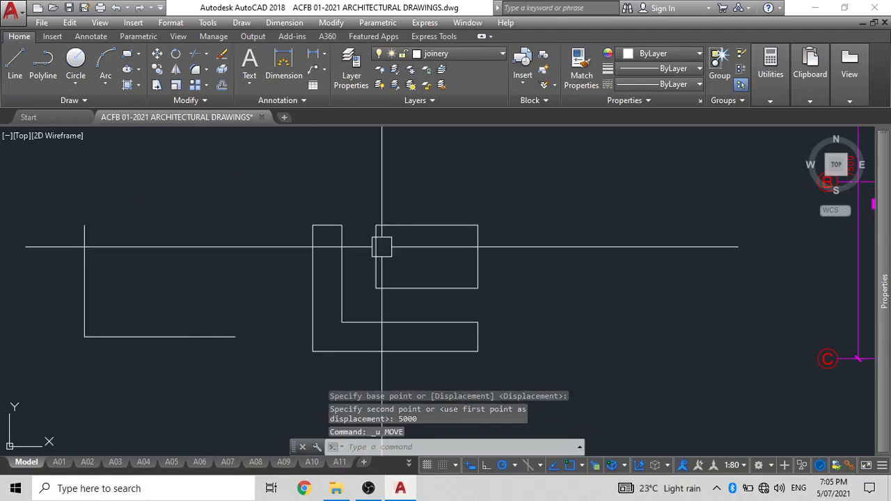
Hatch the L-shaped counter and the inner rectangle with the Solid pattern in color 9
{"action": "type", "text": "h"}
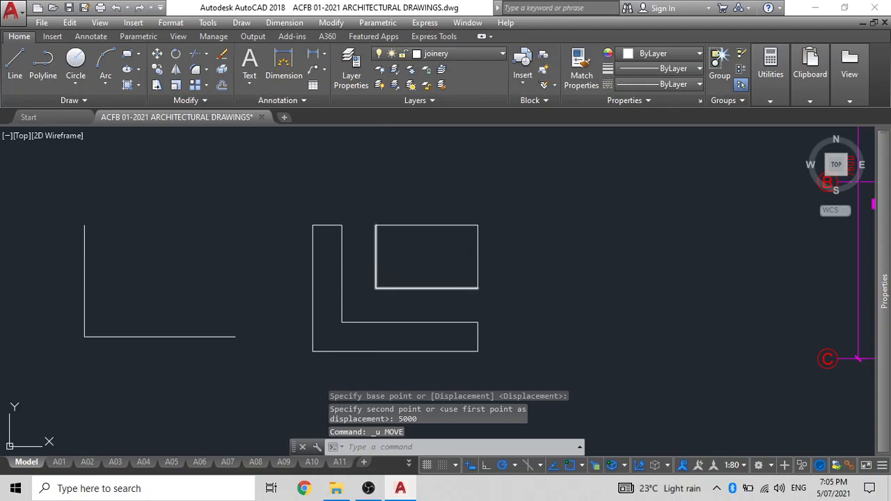
{"action": "key", "text": "Return"}
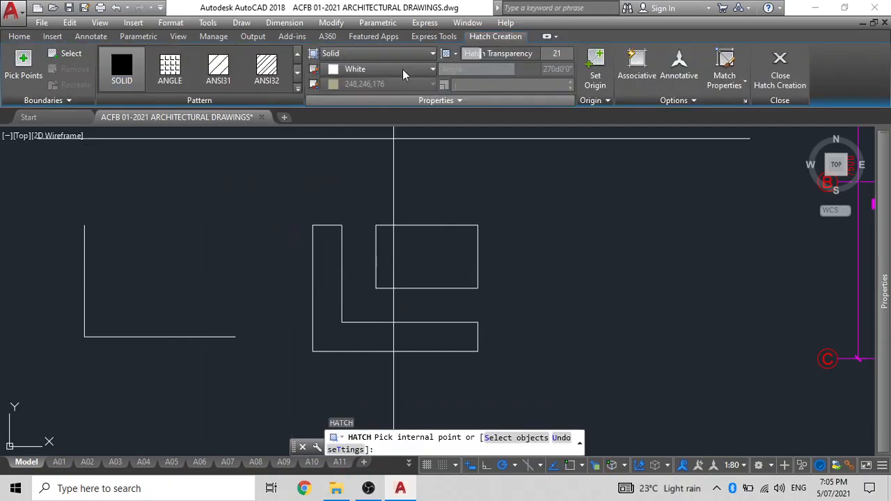
{"action": "left_click", "coordinate": [381, 72]}
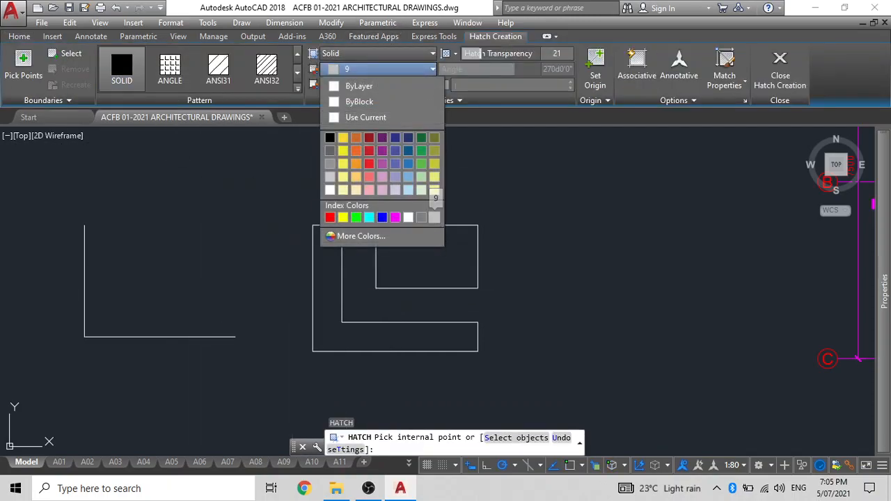
{"action": "left_click", "coordinate": [434, 218]}
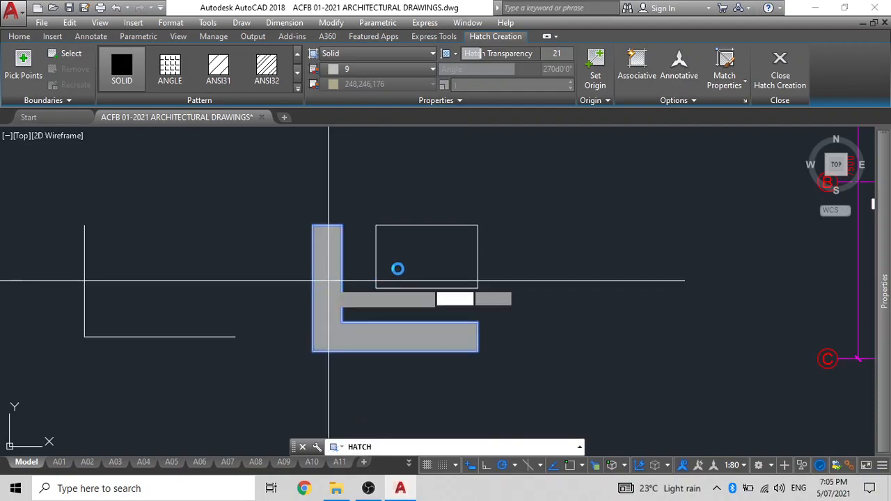
{"action": "left_click", "coordinate": [418, 261]}
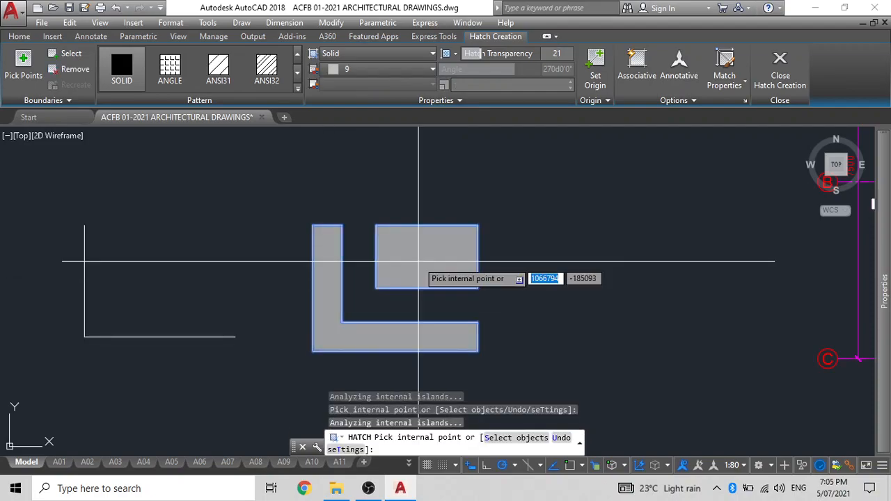
{"action": "key", "text": "Escape"}
Send the solid hatch of the counter and rectangle to the back of the draw order
{"action": "scroll", "coordinate": [335, 351], "scroll_direction": "up", "scroll_amount": 5}
{"action": "scroll", "coordinate": [338, 279], "scroll_direction": "down", "scroll_amount": 2}
{"action": "left_click", "coordinate": [339, 276]}
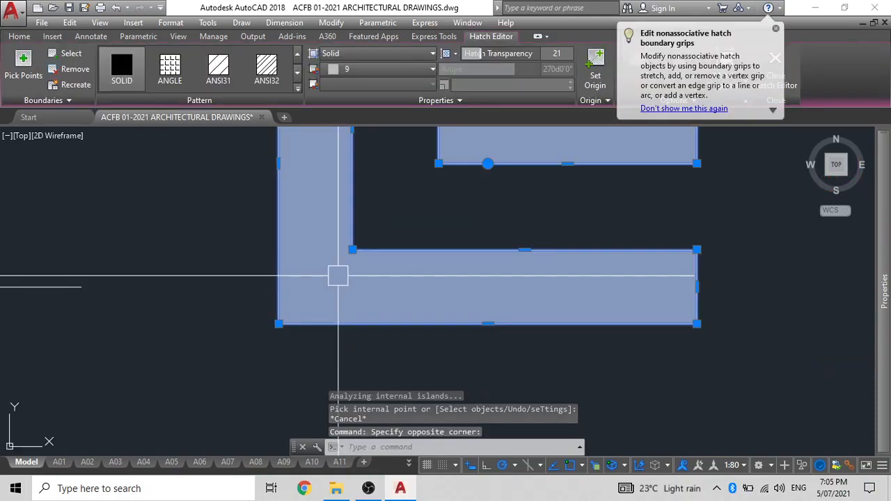
{"action": "scroll", "coordinate": [338, 276], "scroll_direction": "down", "scroll_amount": 2}
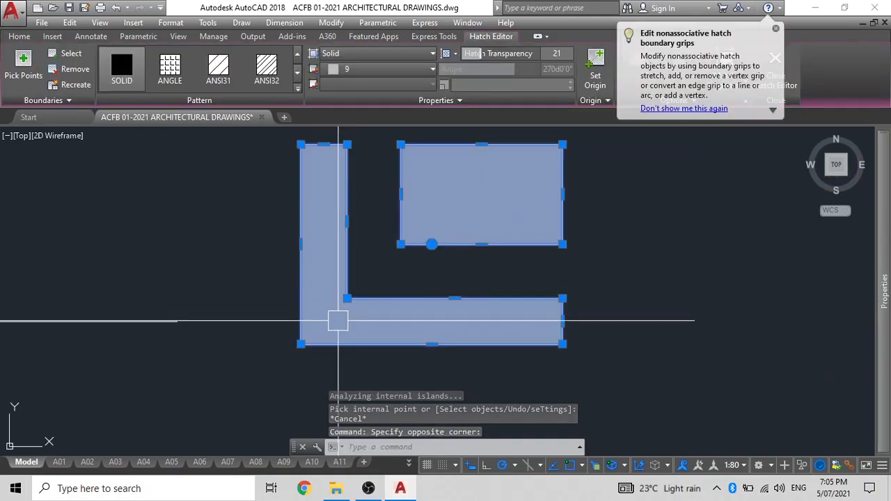
{"action": "key", "text": "Return"}
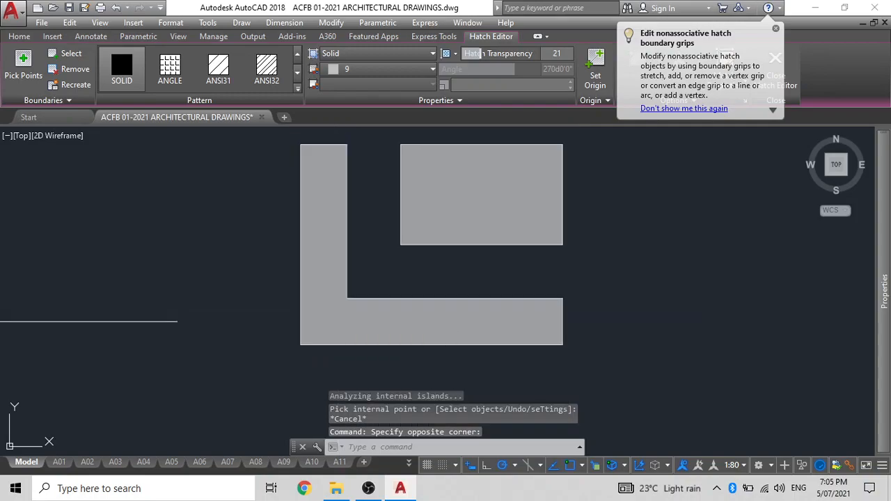
{"action": "left_click", "coordinate": [373, 392]}
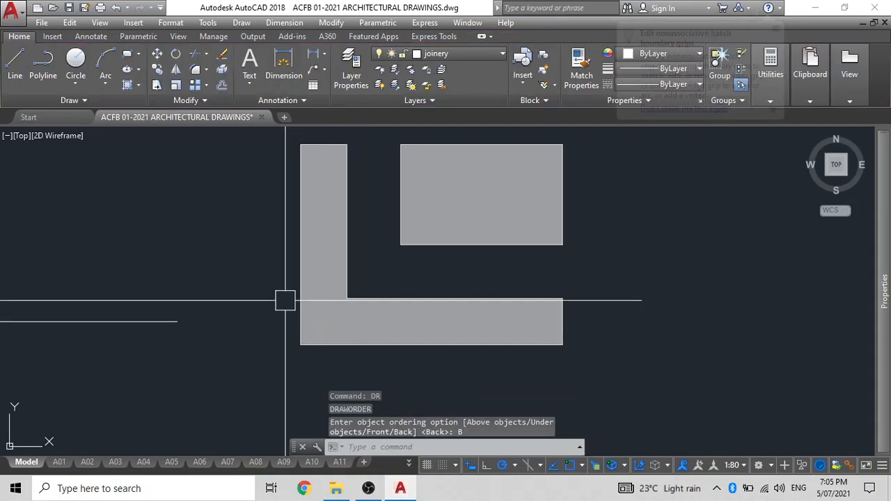
Move the separated L-shaped overhead line 5000 mm horizontally back into the hatched counter
{"action": "scroll", "coordinate": [289, 303], "scroll_direction": "down", "scroll_amount": 3}
{"action": "left_click", "coordinate": [294, 307]}
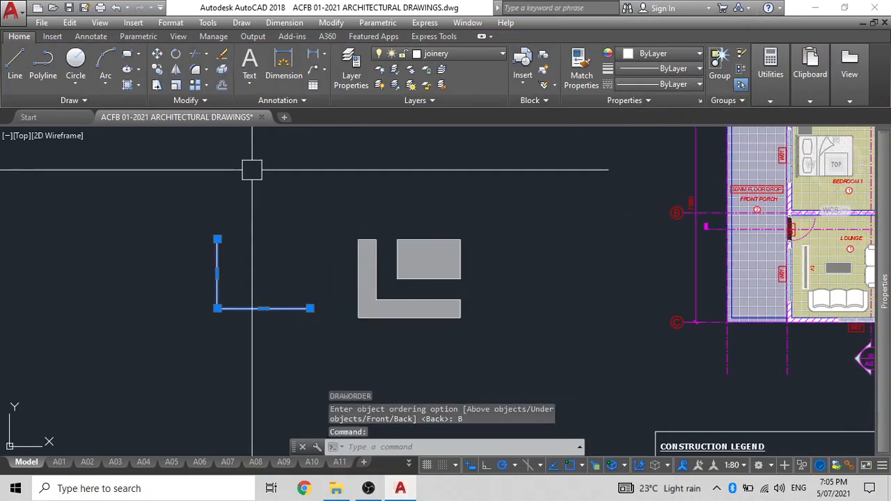
{"action": "type", "text": "m"}
{"action": "key", "text": "Return"}
{"action": "left_click", "coordinate": [139, 228]}
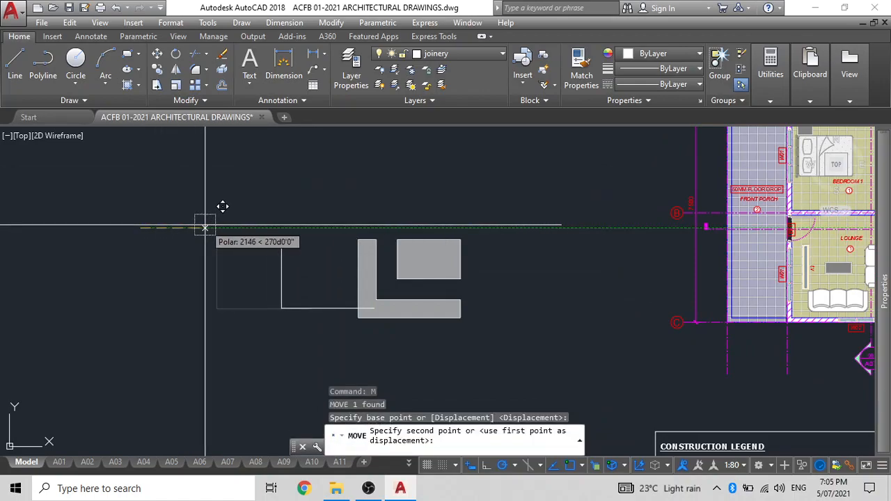
{"action": "type", "text": "5"}
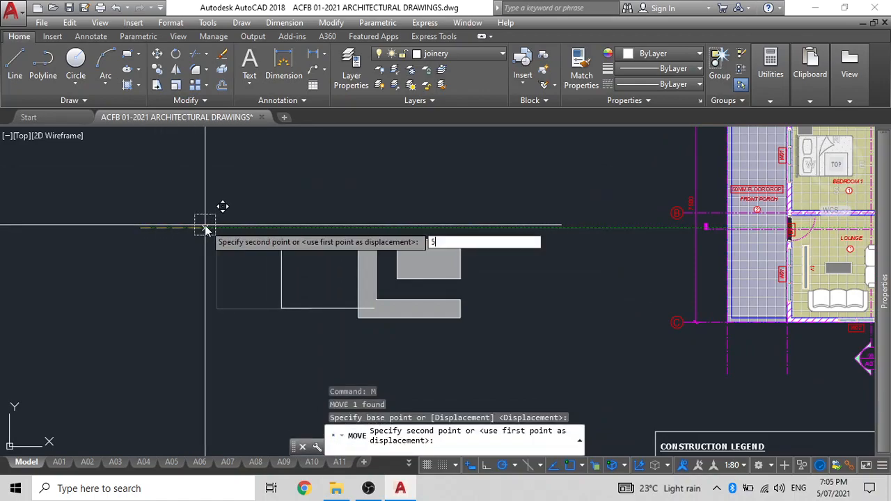
{"action": "type", "text": "000"}
{"action": "key", "text": "Return"}
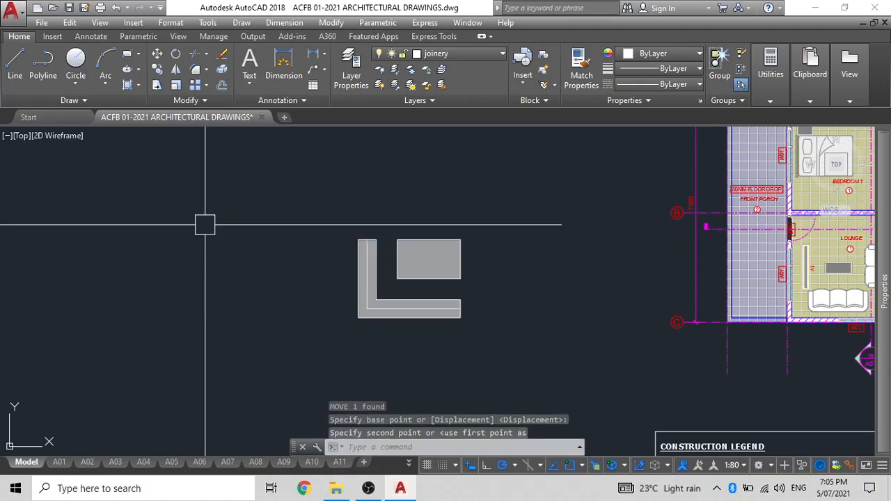
Group the counter, overhead line, inner rectangle and their hatch
{"action": "scroll", "coordinate": [480, 358], "scroll_direction": "up", "scroll_amount": 4}
{"action": "left_click", "coordinate": [479, 358]}
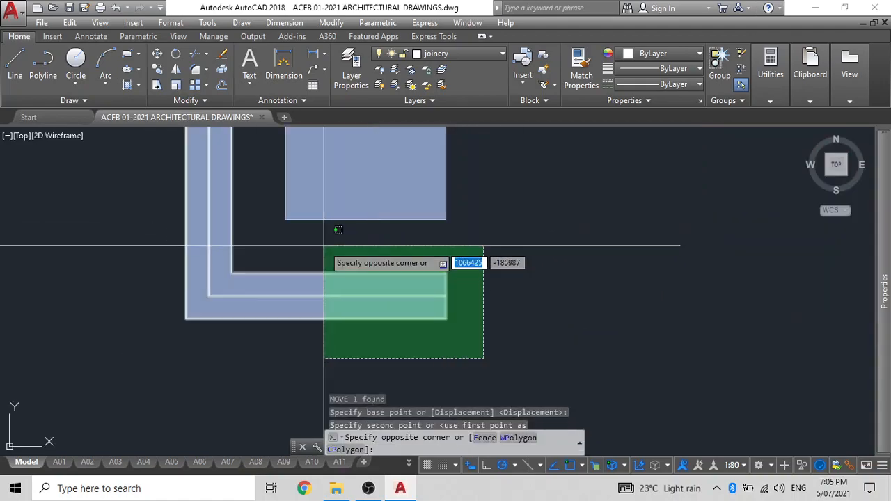
{"action": "scroll", "coordinate": [243, 185], "scroll_direction": "down", "scroll_amount": 3}
{"action": "left_click", "coordinate": [218, 170]}
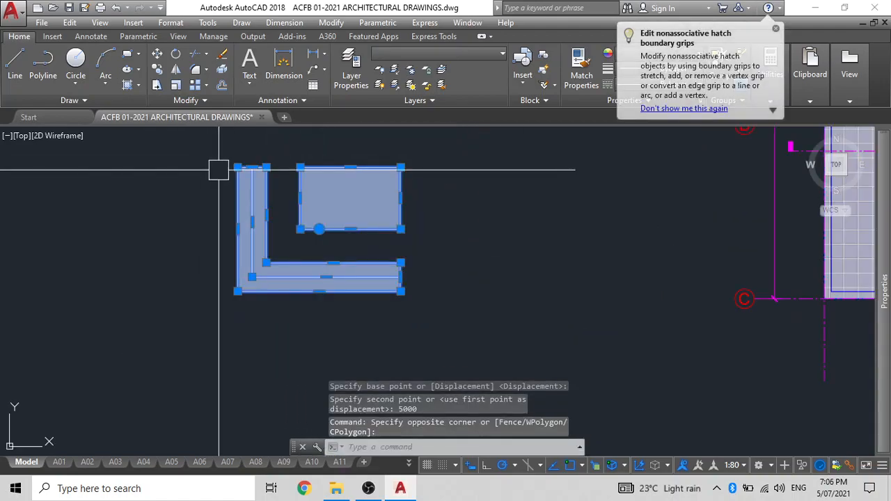
{"action": "key", "text": "Return"}
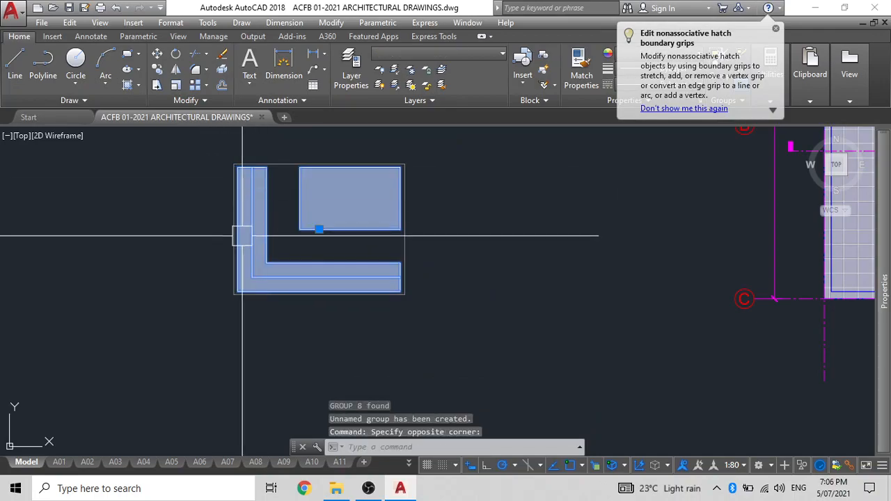
Move the joinery group by the counter's outer corner to the kitchen's inner wall corner beside the dining area
{"action": "type", "text": "m"}
{"action": "key", "text": "Return"}
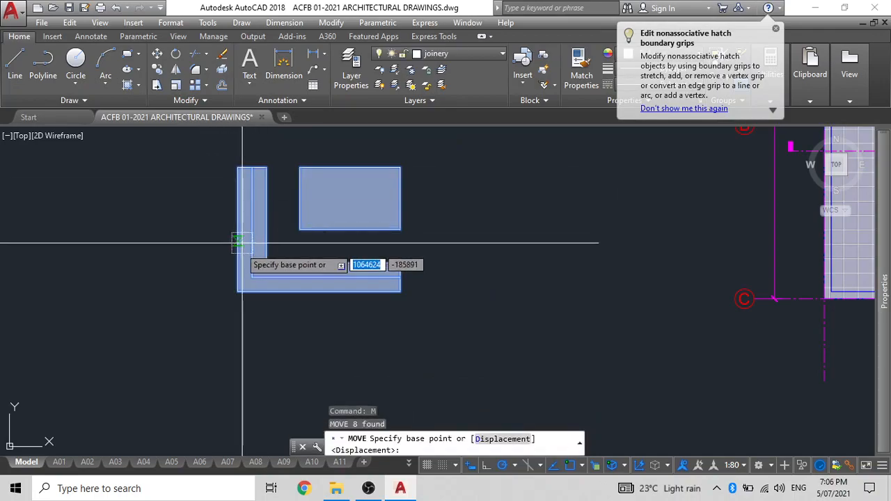
{"action": "left_click", "coordinate": [237, 291]}
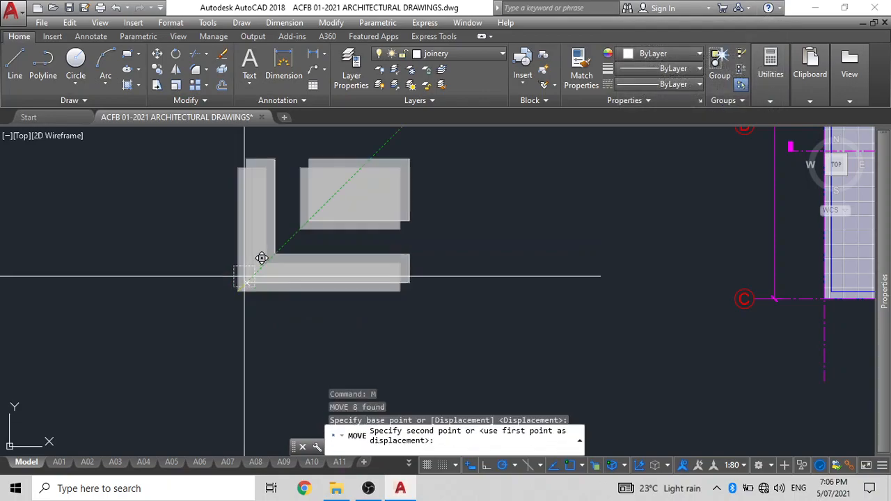
{"action": "scroll", "coordinate": [209, 279], "scroll_direction": "down", "scroll_amount": 3}
{"action": "scroll", "coordinate": [386, 254], "scroll_direction": "up", "scroll_amount": 5}
{"action": "scroll", "coordinate": [330, 298], "scroll_direction": "up", "scroll_amount": 2}
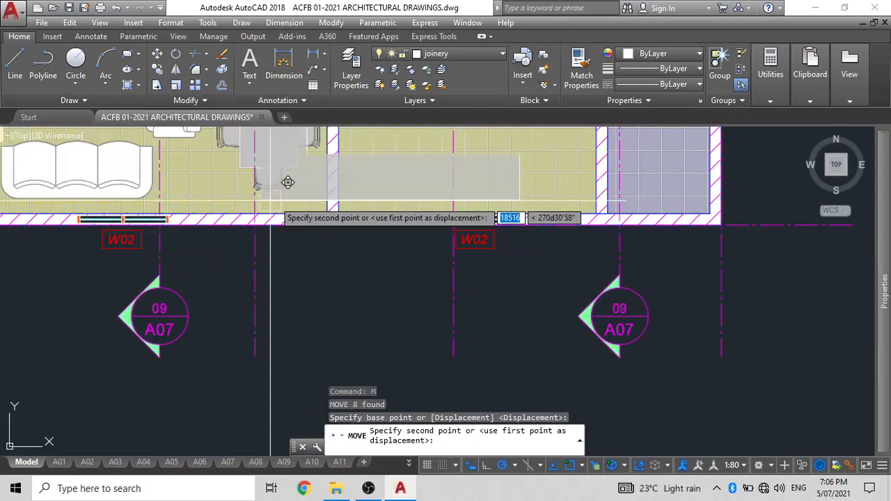
{"action": "left_click", "coordinate": [351, 193]}
{"action": "scroll", "coordinate": [350, 193], "scroll_direction": "down", "scroll_amount": 3}
{"action": "scroll", "coordinate": [451, 218], "scroll_direction": "up", "scroll_amount": 2}
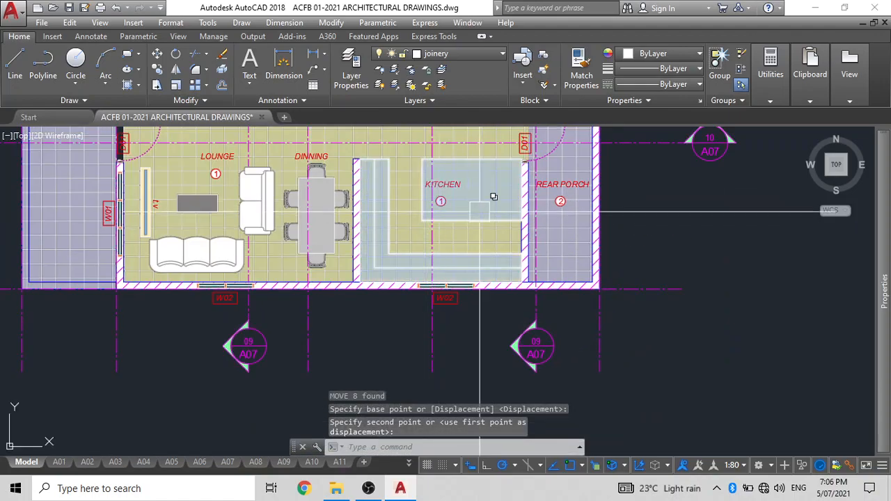
Send the NET floor tile hatch of the kitchen and living area to the back of the draw order
{"action": "left_click", "coordinate": [483, 214]}
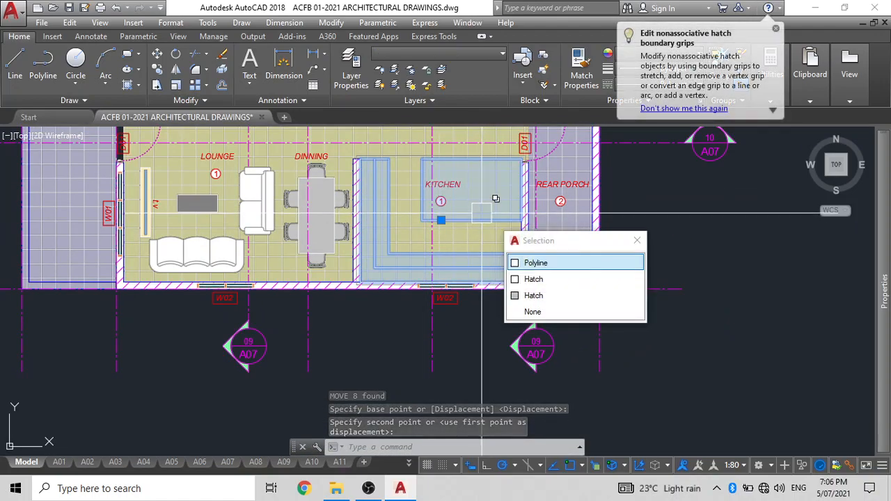
{"action": "key", "text": "Escape"}
{"action": "scroll", "coordinate": [444, 238], "scroll_direction": "up", "scroll_amount": 2}
{"action": "left_click", "coordinate": [487, 233]}
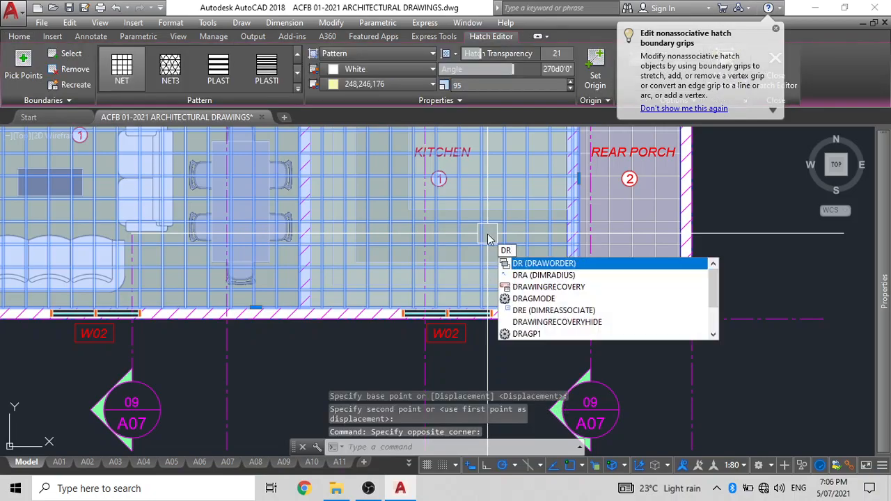
{"action": "key", "text": "Return"}
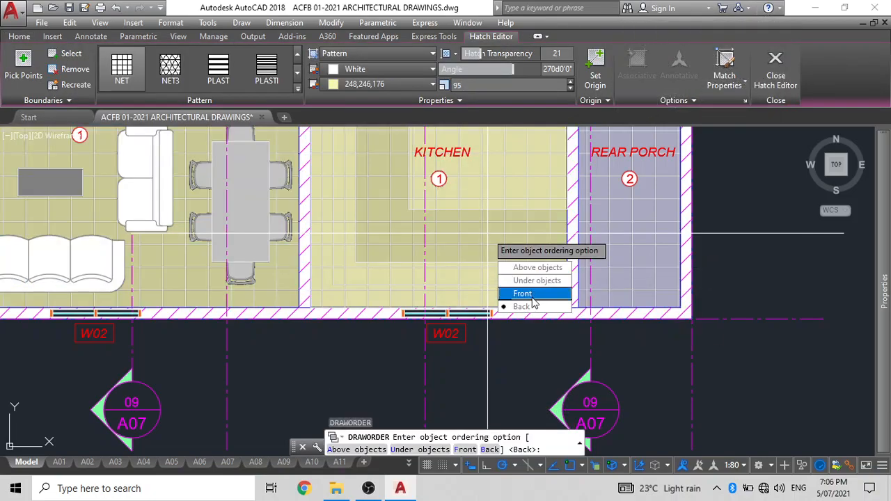
{"action": "left_click", "coordinate": [530, 306]}
{"action": "scroll", "coordinate": [468, 241], "scroll_direction": "down", "scroll_amount": 2}
{"action": "middle_click_drag", "start_coordinate": [469, 239], "coordinate": [469, 269]}
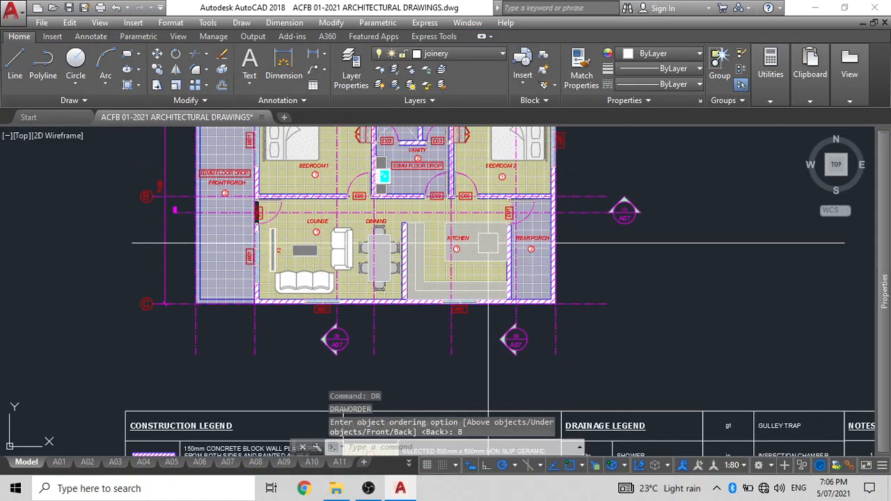
Move the kitchen joinery group 20000 mm horizontally out of the floor plan, past the front porch side
{"action": "scroll", "coordinate": [488, 243], "scroll_direction": "up", "scroll_amount": 1}
{"action": "left_click", "coordinate": [488, 242]}
{"action": "left_click", "coordinate": [488, 243]}
{"action": "key", "text": "Escape"}
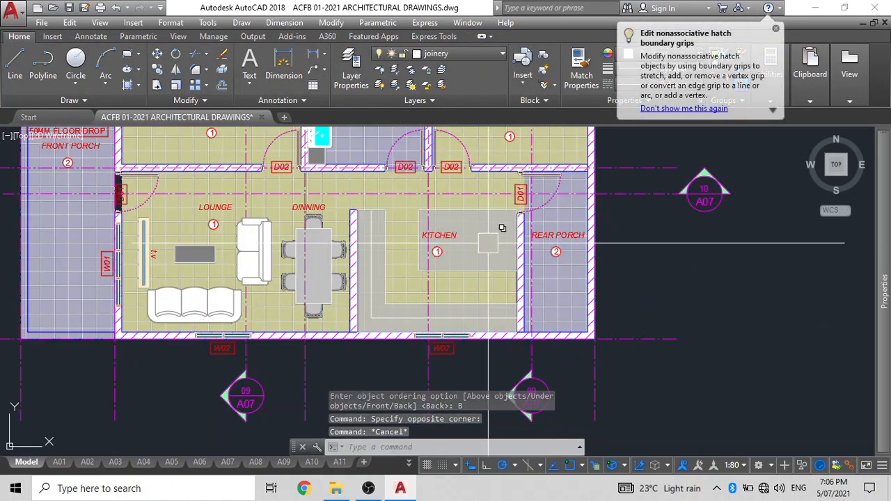
{"action": "scroll", "coordinate": [501, 227], "scroll_direction": "up", "scroll_amount": 2}
{"action": "scroll", "coordinate": [508, 226], "scroll_direction": "down", "scroll_amount": 2}
{"action": "left_click", "coordinate": [487, 268]}
{"action": "scroll", "coordinate": [488, 269], "scroll_direction": "down", "scroll_amount": 4}
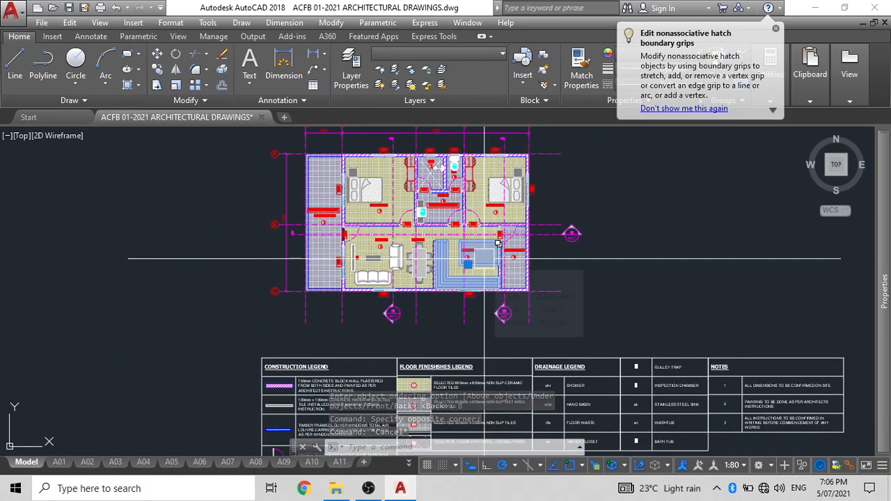
{"action": "type", "text": "m"}
{"action": "key", "text": "Return"}
{"action": "left_click", "coordinate": [499, 243]}
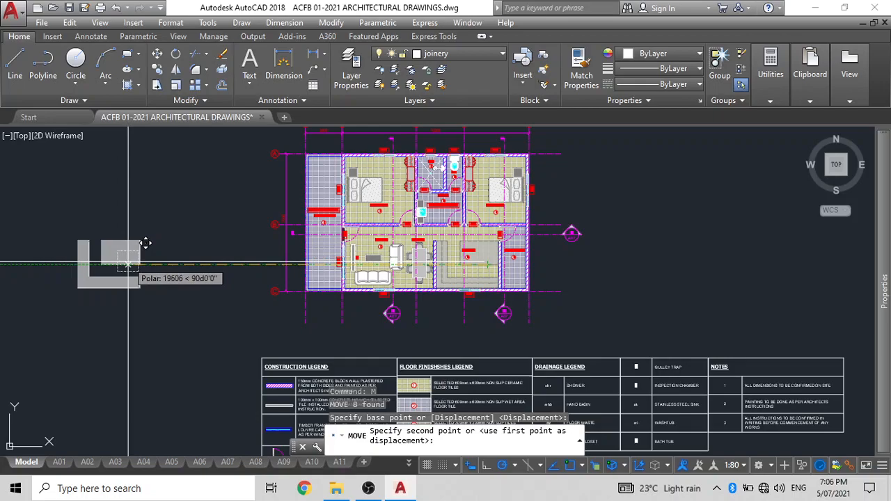
{"action": "type", "text": "20000"}
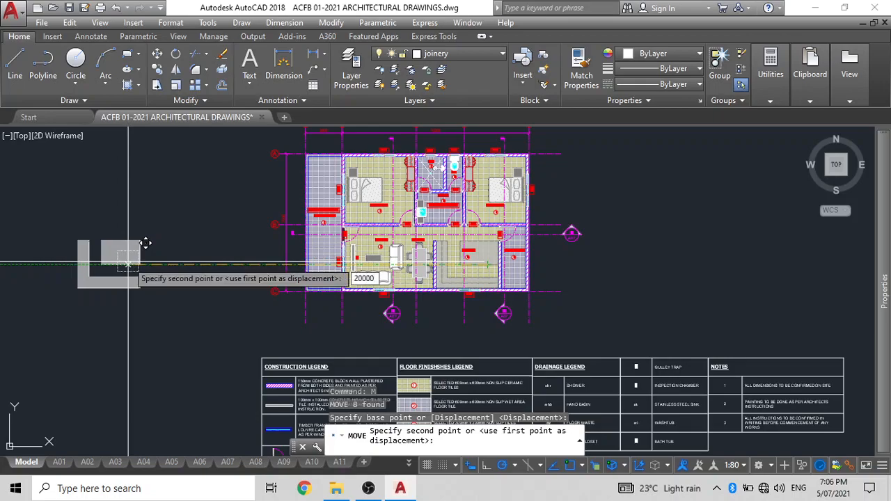
{"action": "key", "text": "Return"}
Ungroup the kitchen joinery and set the transparency of its solid hatch to 0
{"action": "left_click", "coordinate": [95, 284]}
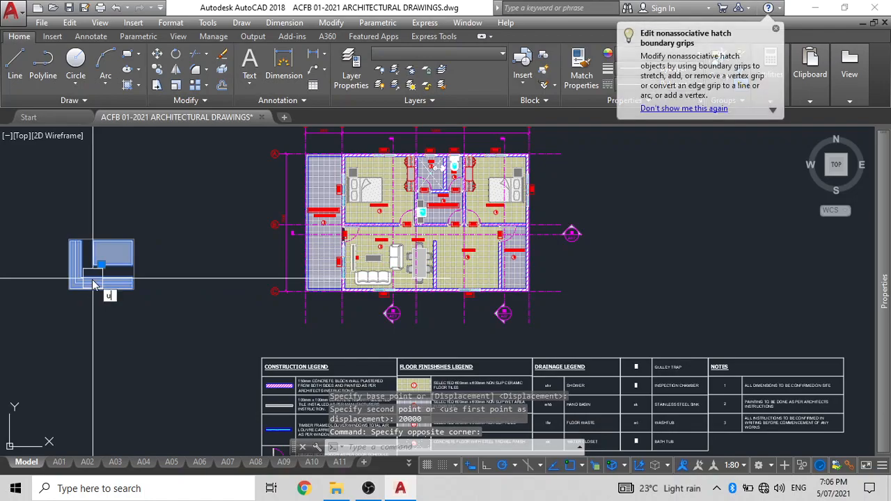
{"action": "left_click", "coordinate": [137, 309]}
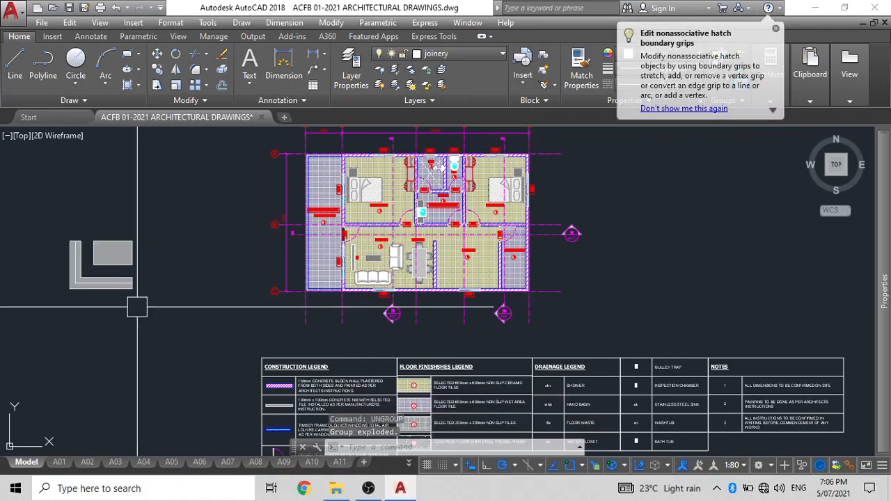
{"action": "scroll", "coordinate": [379, 219], "scroll_direction": "up", "scroll_amount": 5}
{"action": "left_click", "coordinate": [380, 219]}
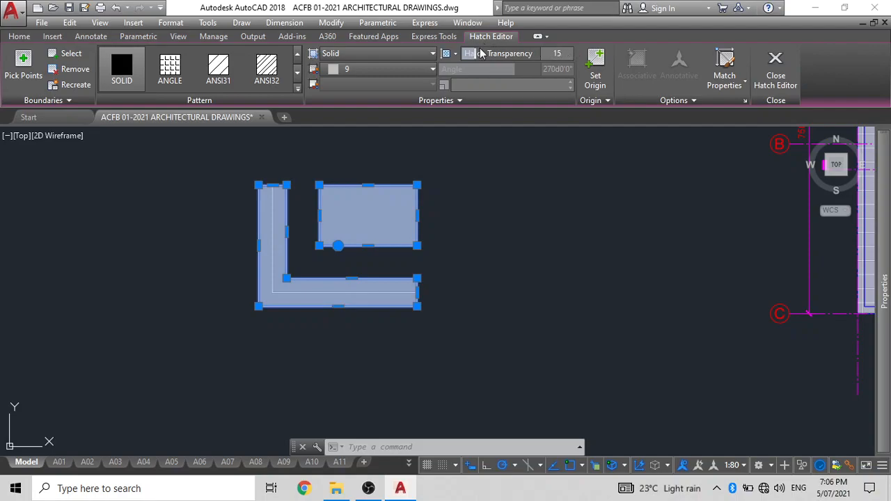
{"action": "left_click_drag", "start_coordinate": [494, 54], "coordinate": [541, 54]}
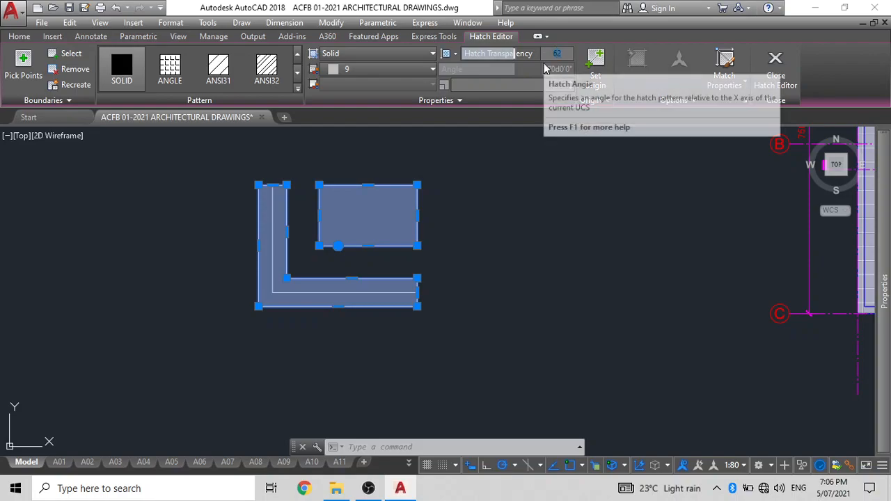
{"action": "key", "text": "Return"}
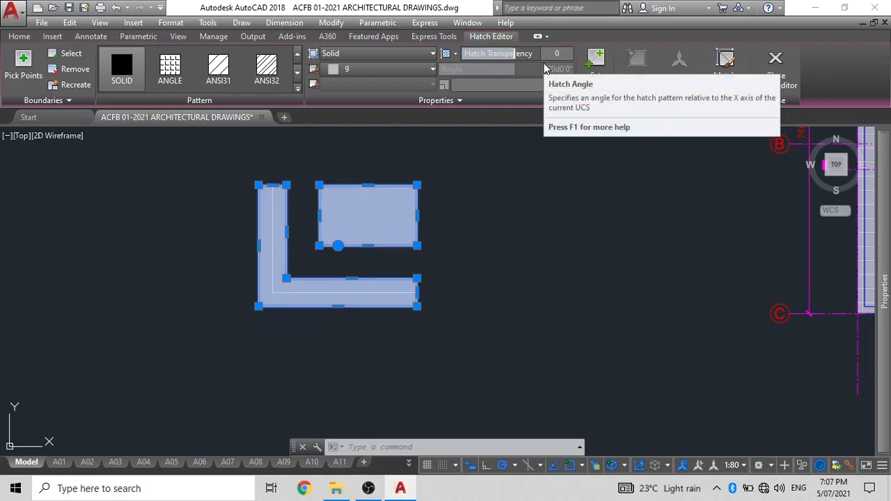
{"action": "key", "text": "Escape"}
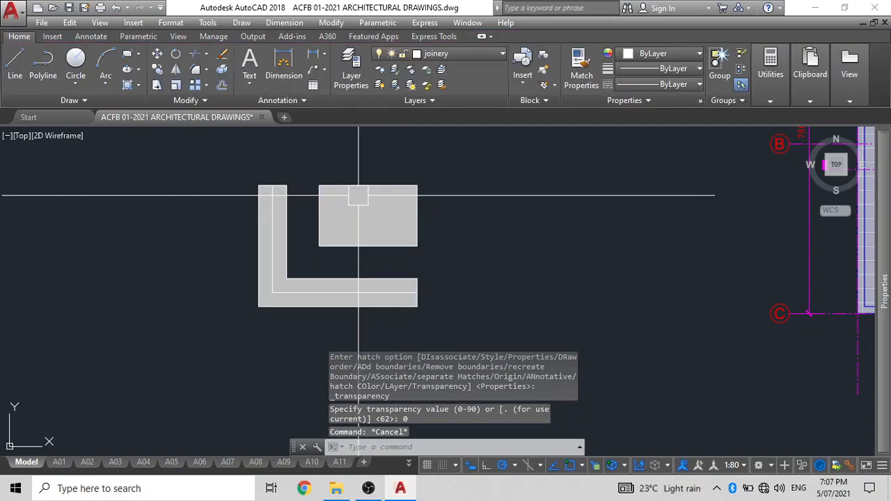
Group the L-shaped counter, overhead line, inner rectangle and their hatches into one kitchen joinery group
{"action": "left_click", "coordinate": [462, 323]}
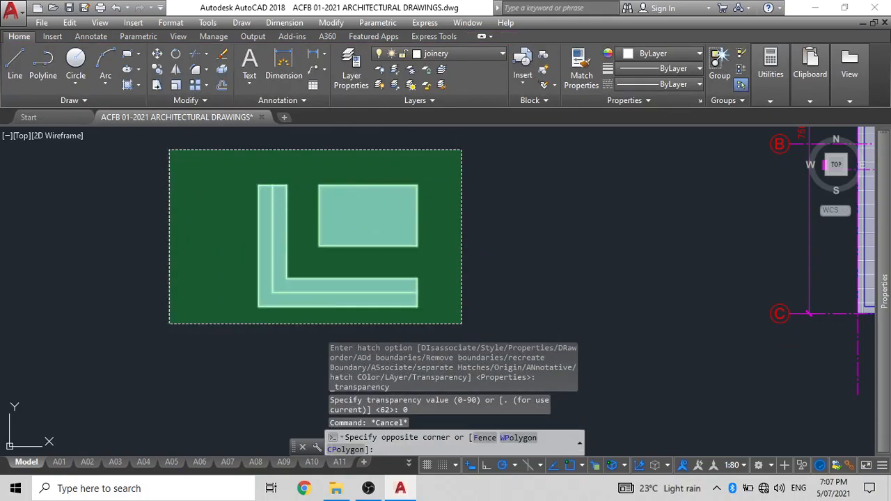
{"action": "left_click", "coordinate": [169, 149]}
{"action": "type", "text": "g"}
{"action": "key", "text": "Return"}
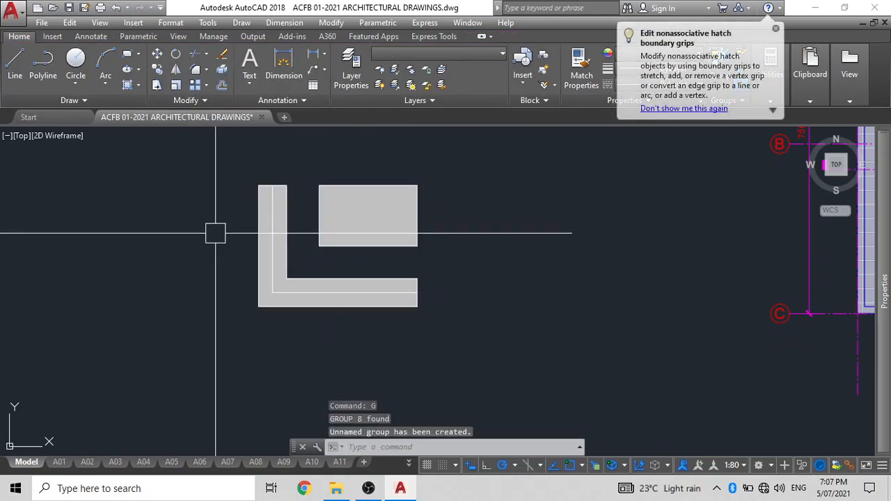
Move the joinery group by the counter's outer corner to the kitchen's inner wall corner beside the dining area
{"action": "left_click", "coordinate": [254, 244]}
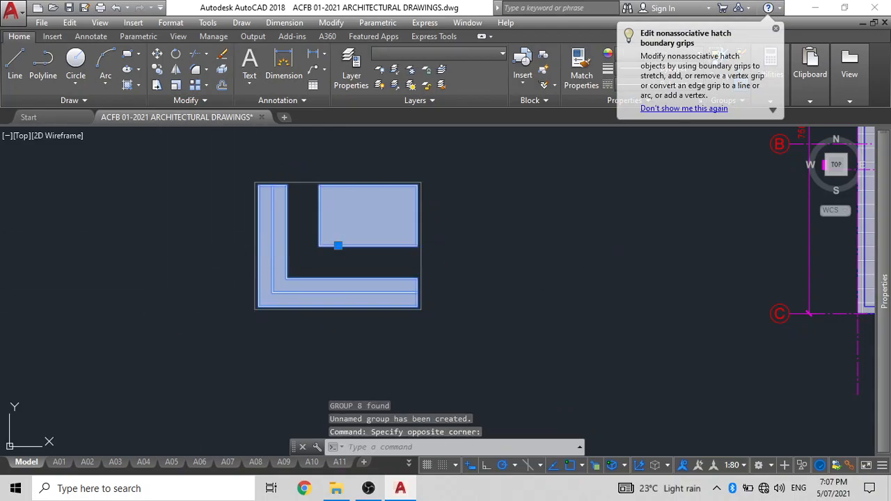
{"action": "type", "text": "m"}
{"action": "key", "text": "Return"}
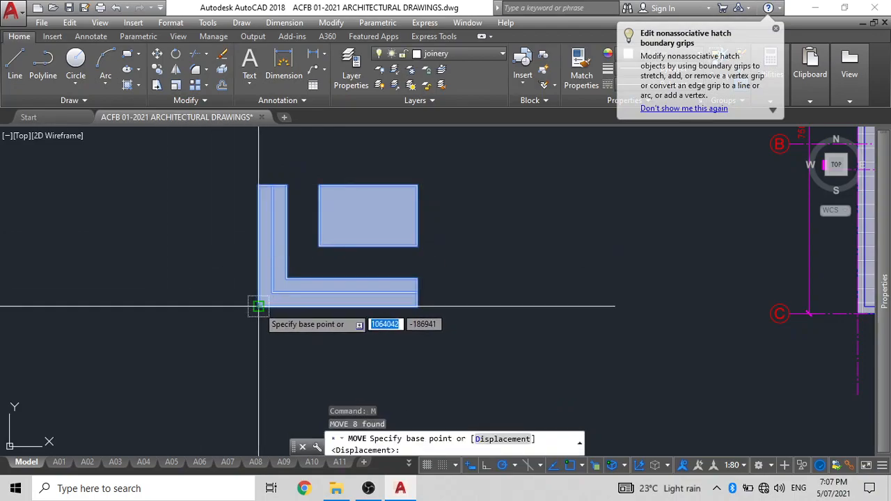
{"action": "left_click", "coordinate": [258, 306]}
{"action": "scroll", "coordinate": [209, 298], "scroll_direction": "down", "scroll_amount": 5}
{"action": "scroll", "coordinate": [516, 332], "scroll_direction": "up", "scroll_amount": 3}
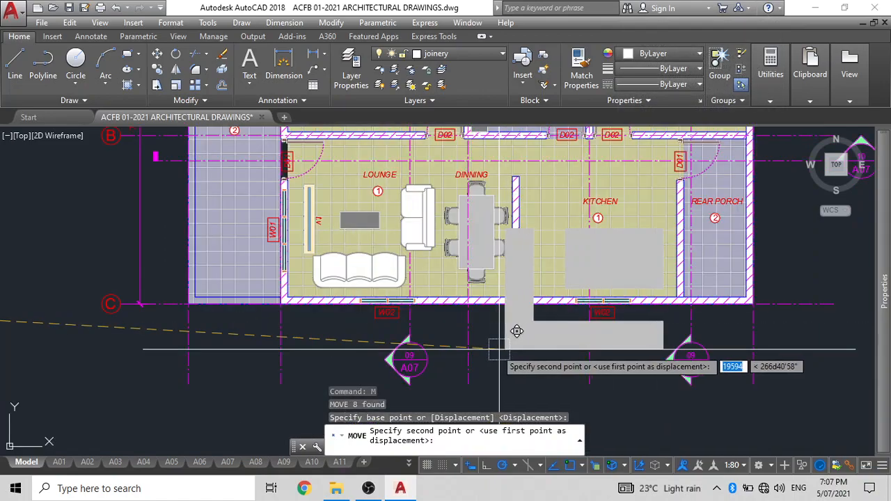
{"action": "scroll", "coordinate": [515, 313], "scroll_direction": "up", "scroll_amount": 4}
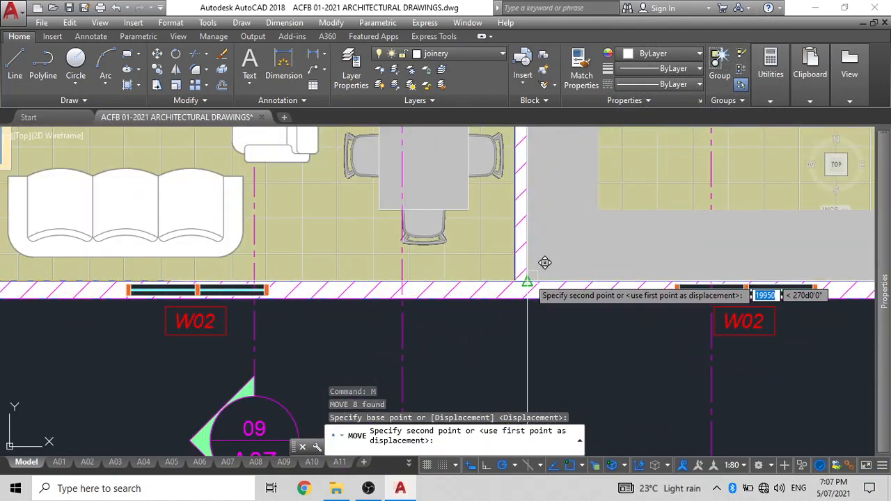
{"action": "left_click", "coordinate": [533, 281]}
{"action": "scroll", "coordinate": [338, 423], "scroll_direction": "down", "scroll_amount": 3}
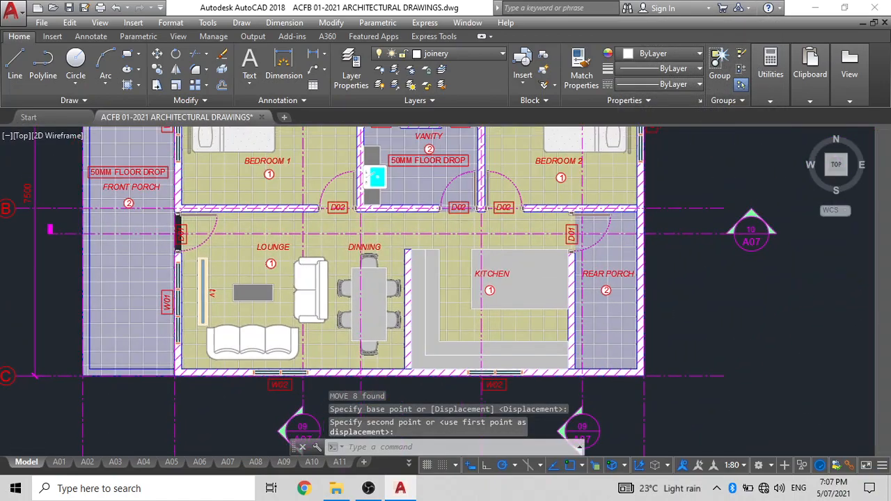
{"action": "middle_click_drag", "start_coordinate": [518, 300], "coordinate": [465, 299]}
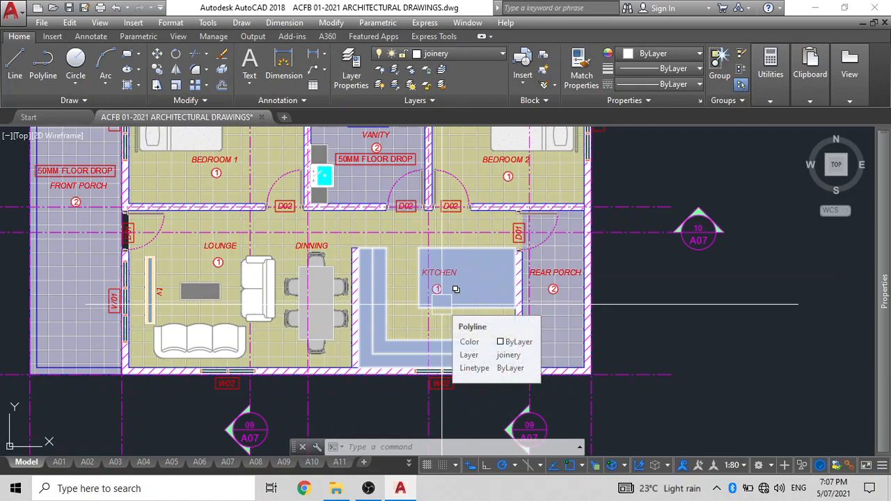
Examine the furnished floor plan, from the kitchen joinery and bedrooms to the grid lines and legends
{"action": "scroll", "coordinate": [441, 304], "scroll_direction": "down", "scroll_amount": 2}
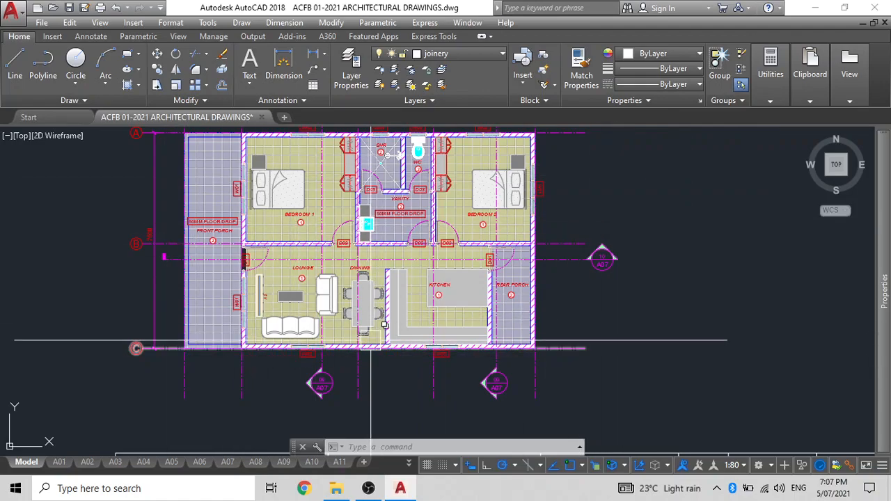
{"action": "scroll", "coordinate": [462, 253], "scroll_direction": "down", "scroll_amount": 2}
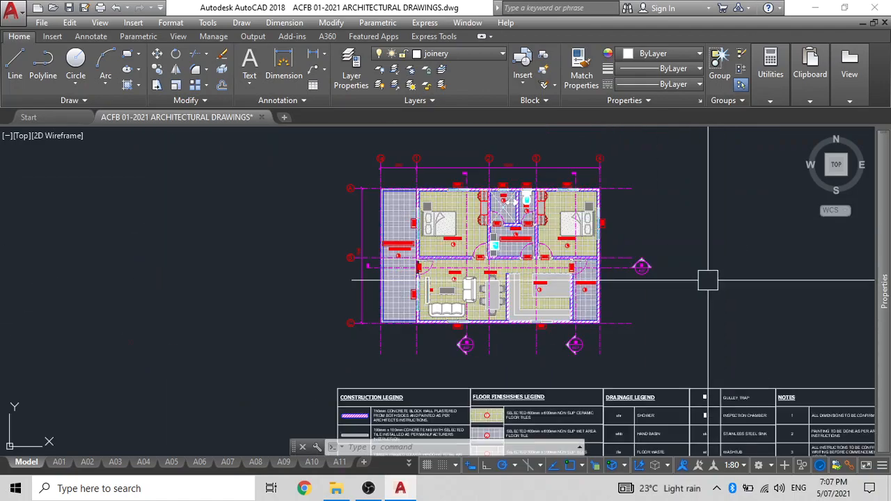
{"action": "scroll", "coordinate": [434, 265], "scroll_direction": "down", "scroll_amount": 1}
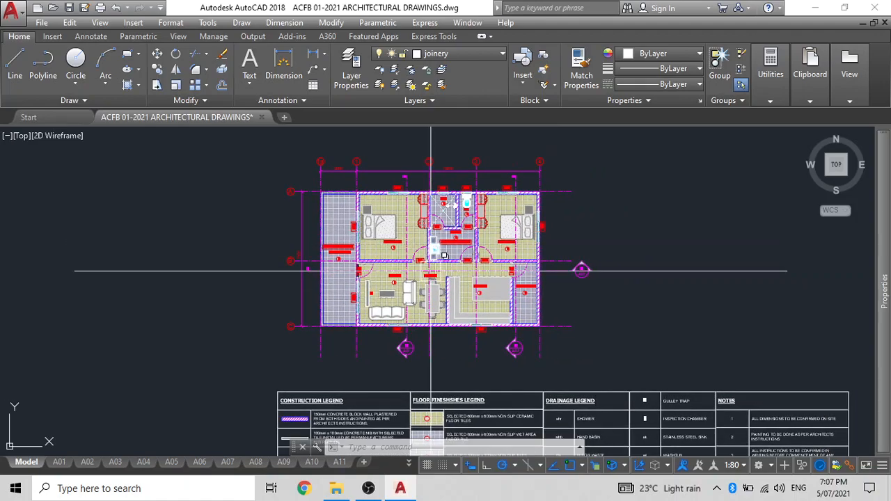
{"action": "scroll", "coordinate": [437, 280], "scroll_direction": "up", "scroll_amount": 2}
{"action": "scroll", "coordinate": [598, 243], "scroll_direction": "down", "scroll_amount": 2}
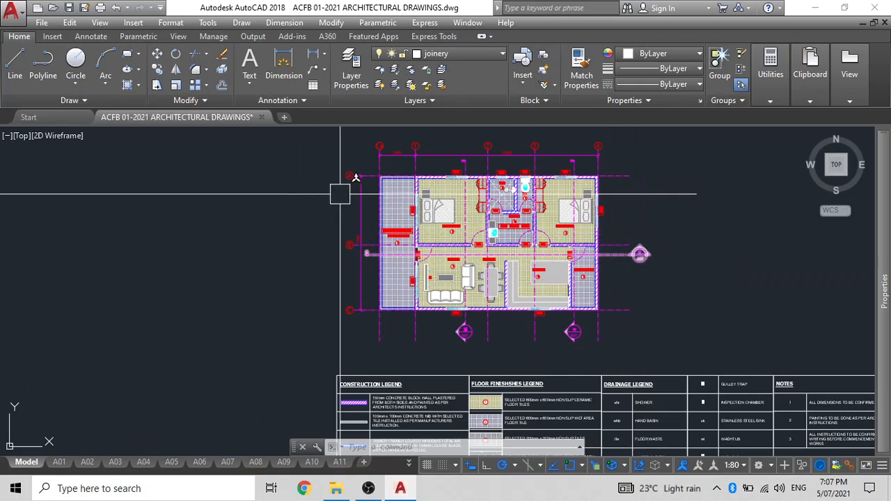
{"action": "scroll", "coordinate": [413, 208], "scroll_direction": "up", "scroll_amount": 2}
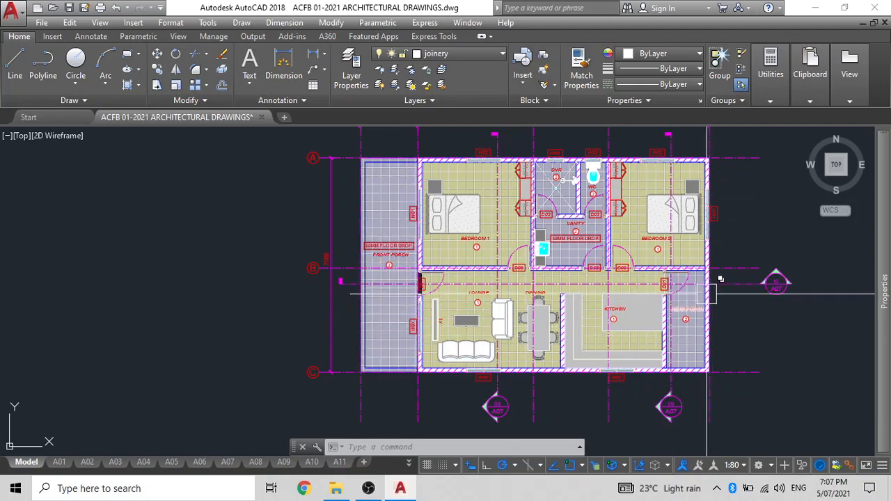
{"action": "scroll", "coordinate": [570, 240], "scroll_direction": "up", "scroll_amount": 2}
{"action": "scroll", "coordinate": [569, 240], "scroll_direction": "down", "scroll_amount": 2}
{"action": "middle_click_drag", "start_coordinate": [569, 239], "coordinate": [515, 269]}
{"action": "scroll", "coordinate": [367, 246], "scroll_direction": "down", "scroll_amount": 3}
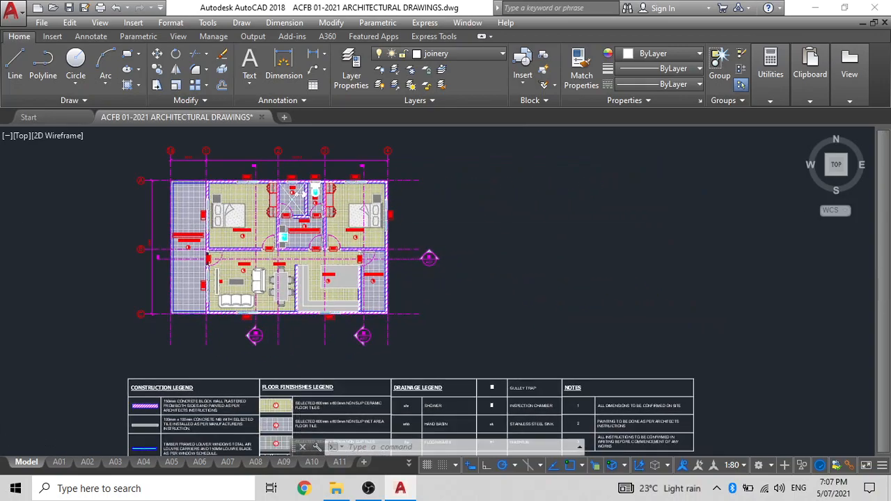
{"action": "scroll", "coordinate": [311, 246], "scroll_direction": "up", "scroll_amount": 3}
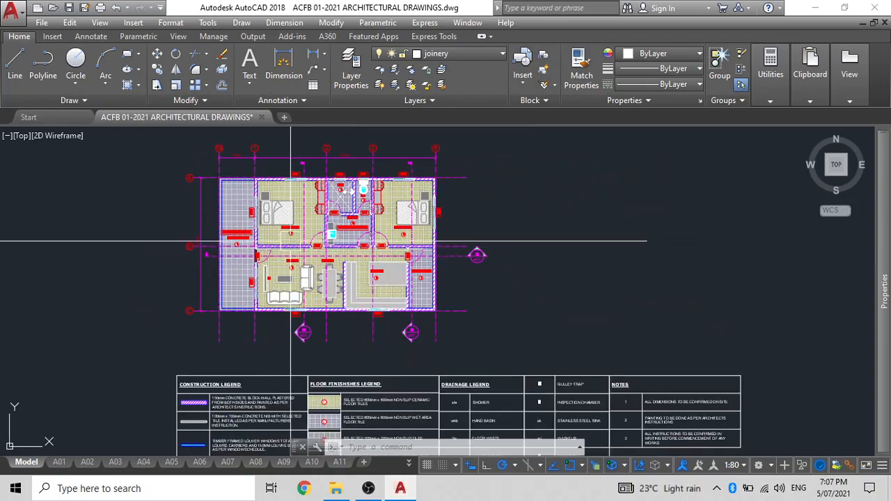
{"action": "scroll", "coordinate": [311, 246], "scroll_direction": "up", "scroll_amount": 2}
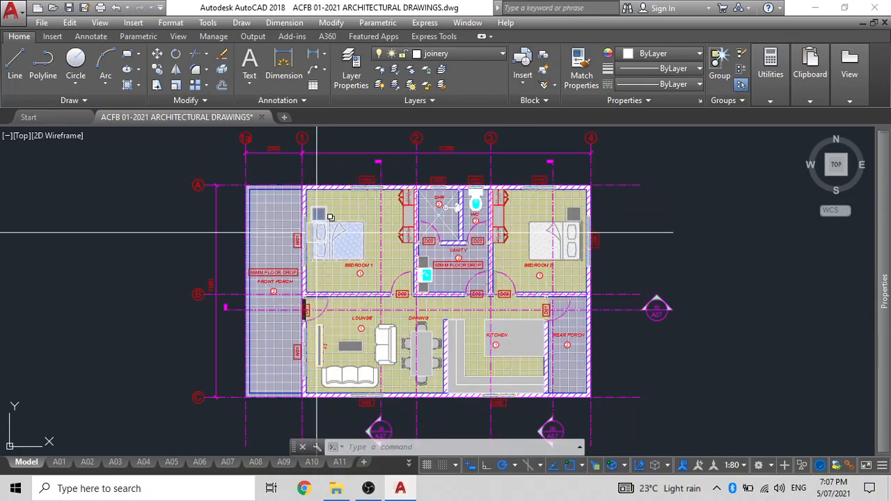
{"action": "scroll", "coordinate": [318, 232], "scroll_direction": "down", "scroll_amount": 2}
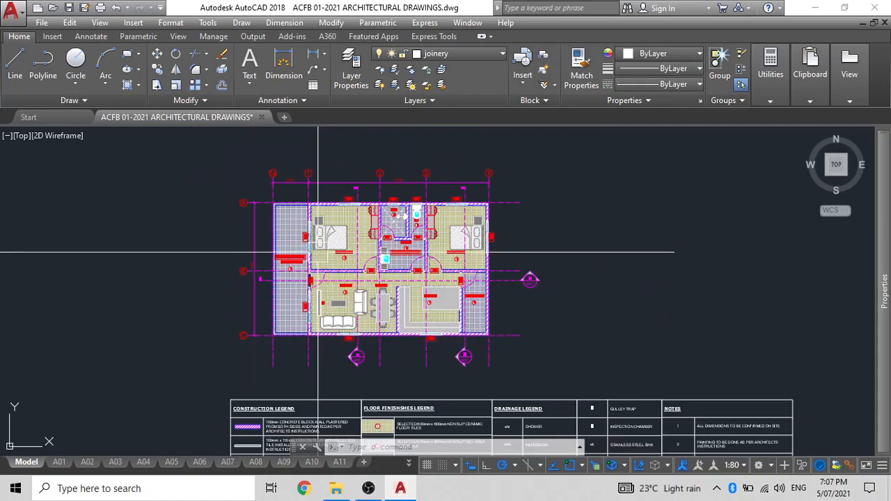
Close the Properties palette and turn on the clean screen display
{"action": "key", "text": "ctrl+1"}
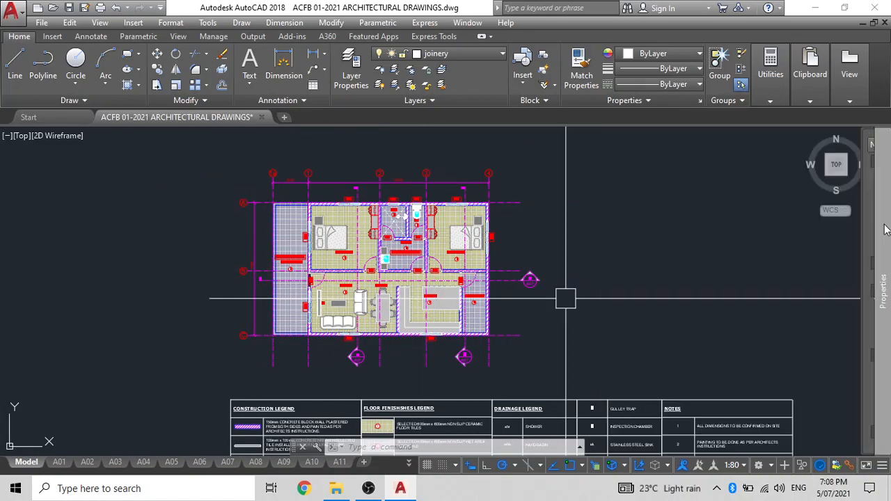
{"action": "left_click", "coordinate": [867, 134]}
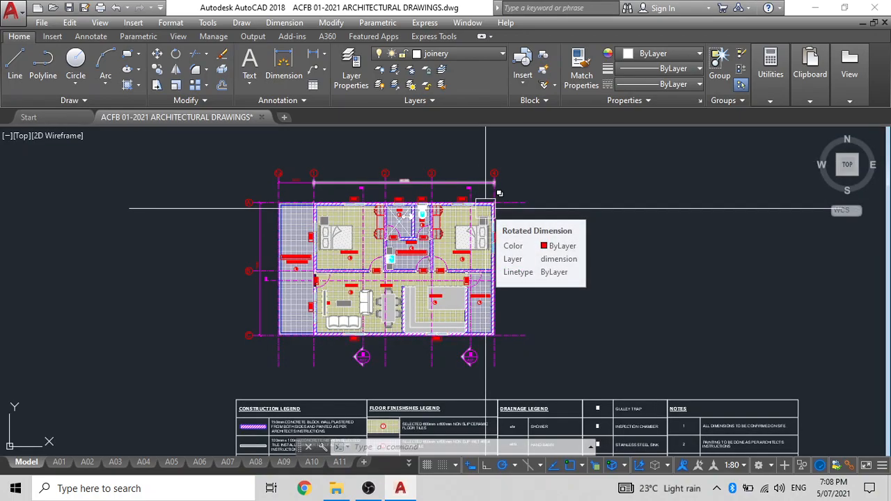
{"action": "key", "text": "ctrl+0"}
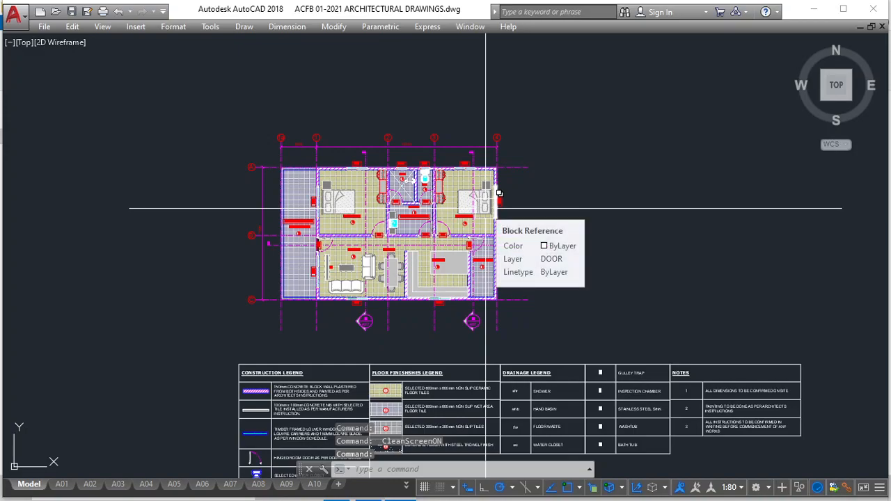
{"action": "key", "text": "Escape"}
{"action": "key", "text": "Escape"}
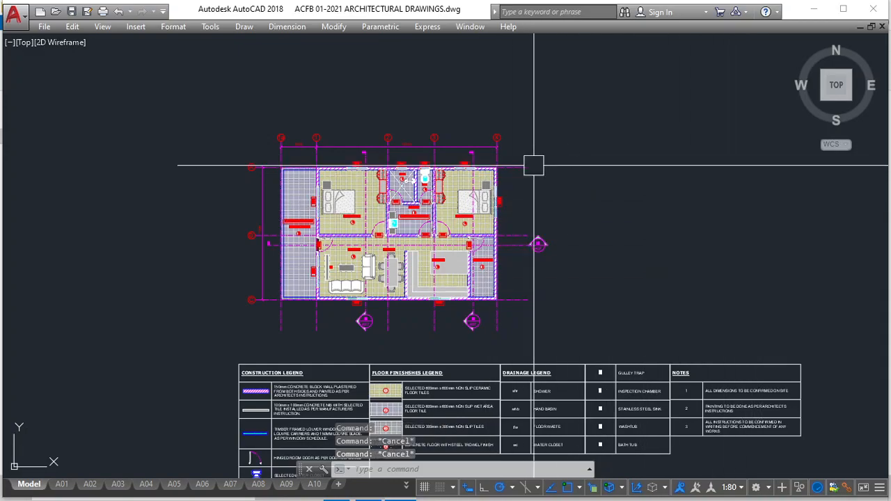
{"action": "key", "text": "ctrl+0"}
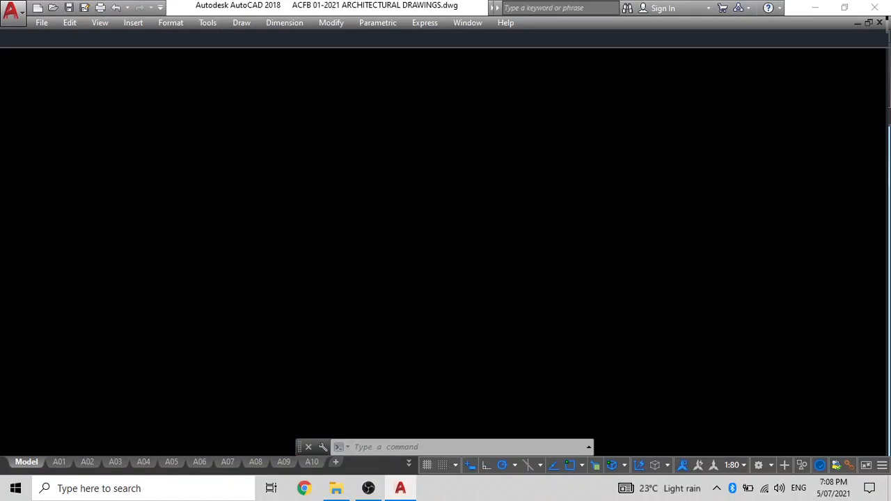
{"action": "left_click", "coordinate": [866, 468]}
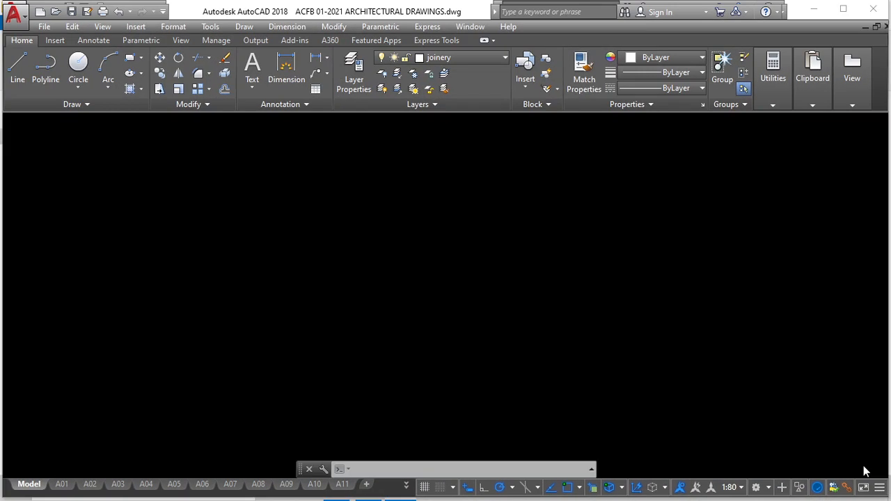
{"action": "key", "text": "Escape"}
Switch from model space to layout A02 and look over the proposed floor plan sheet
{"action": "mouse_move", "coordinate": [565, 284]}
{"action": "middle_mouse_down"}
{"action": "mouse_move", "coordinate": [517, 239]}
{"action": "mouse_move", "coordinate": [517, 227]}
{"action": "middle_mouse_up"}
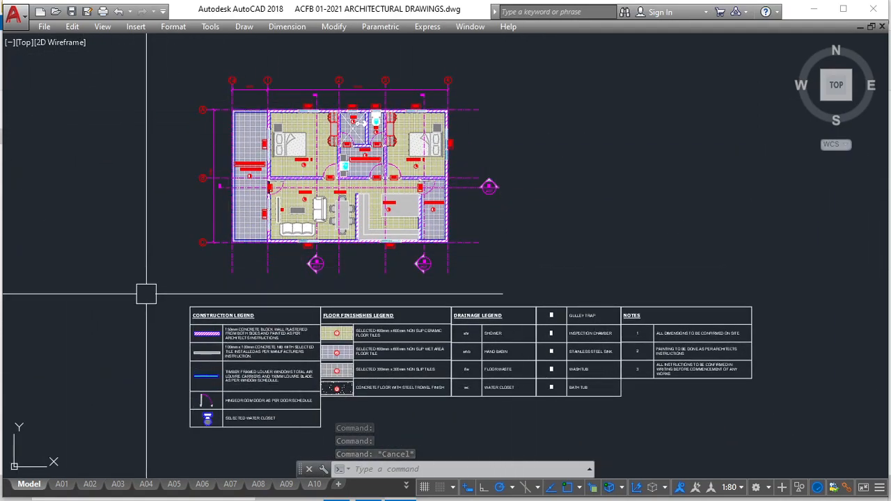
{"action": "scroll", "coordinate": [454, 163], "scroll_direction": "up", "scroll_amount": 2}
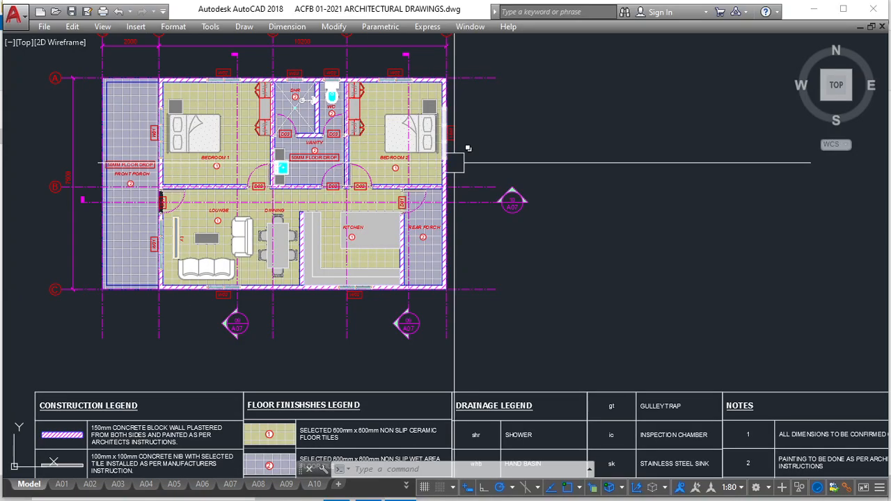
{"action": "scroll", "coordinate": [454, 163], "scroll_direction": "down", "scroll_amount": 4}
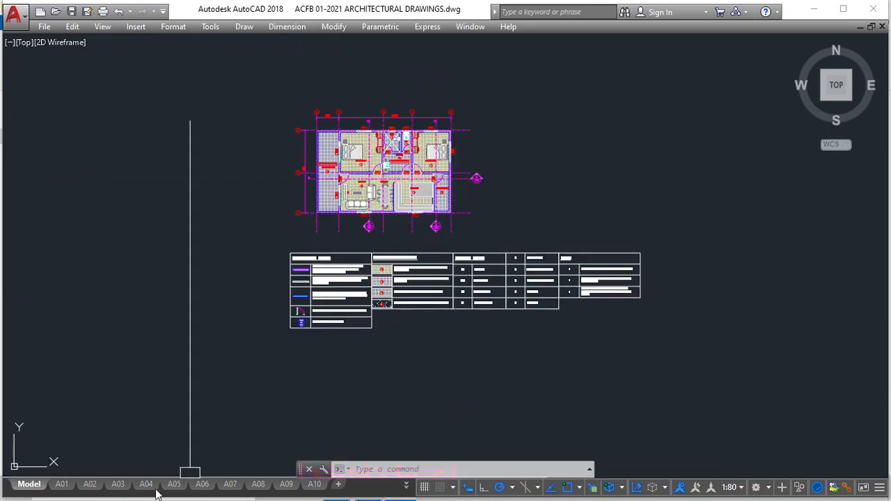
{"action": "left_click", "coordinate": [90, 485]}
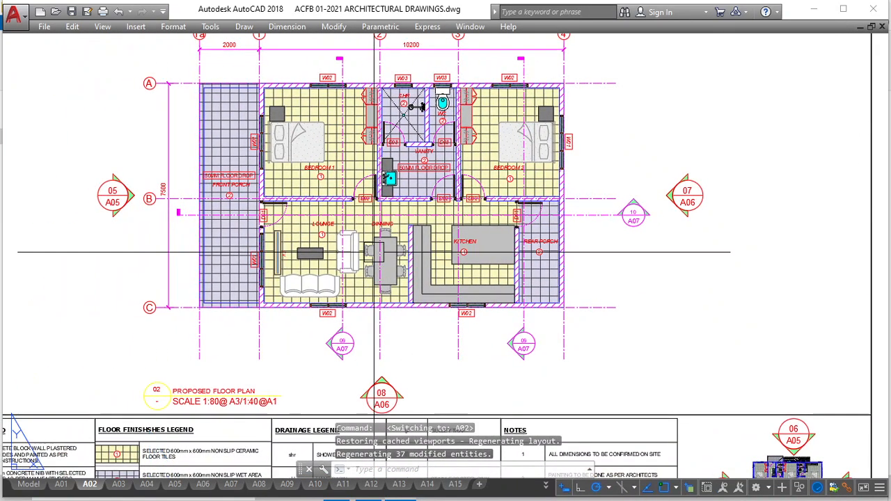
{"action": "middle_click_drag", "start_coordinate": [376, 252], "coordinate": [358, 318]}
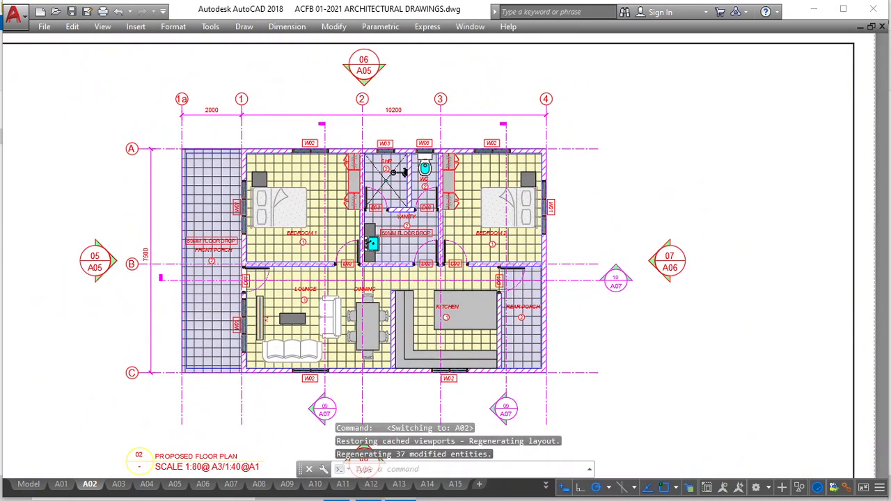
{"action": "scroll", "coordinate": [302, 302], "scroll_direction": "down", "scroll_amount": 4}
{"action": "middle_click_drag", "start_coordinate": [302, 302], "coordinate": [349, 307]}
{"action": "scroll", "coordinate": [348, 299], "scroll_direction": "up", "scroll_amount": 4}
{"action": "scroll", "coordinate": [355, 303], "scroll_direction": "down", "scroll_amount": 3}
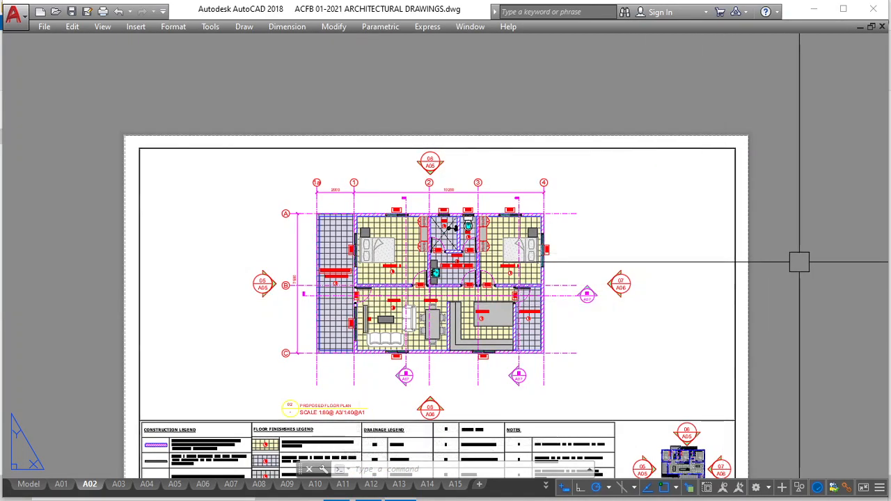
Activate model space inside the floor plan viewport on sheet A02, and return to paper space
{"action": "double_click", "coordinate": [693, 269]}
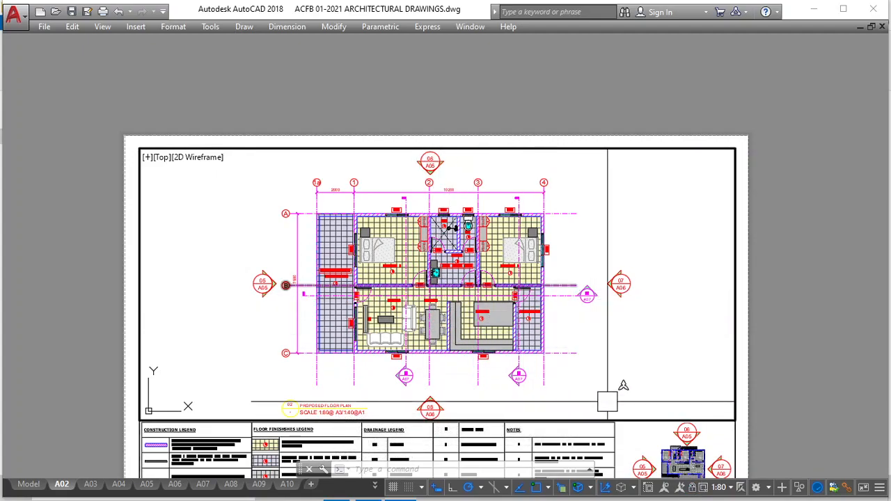
{"action": "double_click", "coordinate": [764, 372]}
{"action": "key", "text": "Escape"}
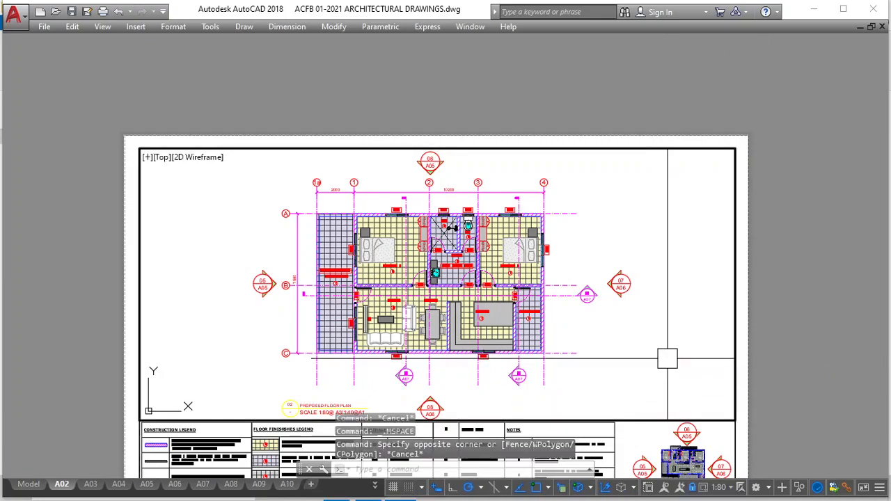
{"action": "middle_click_drag", "start_coordinate": [453, 293], "coordinate": [457, 314]}
{"action": "middle_click_drag", "start_coordinate": [461, 306], "coordinate": [444, 252]}
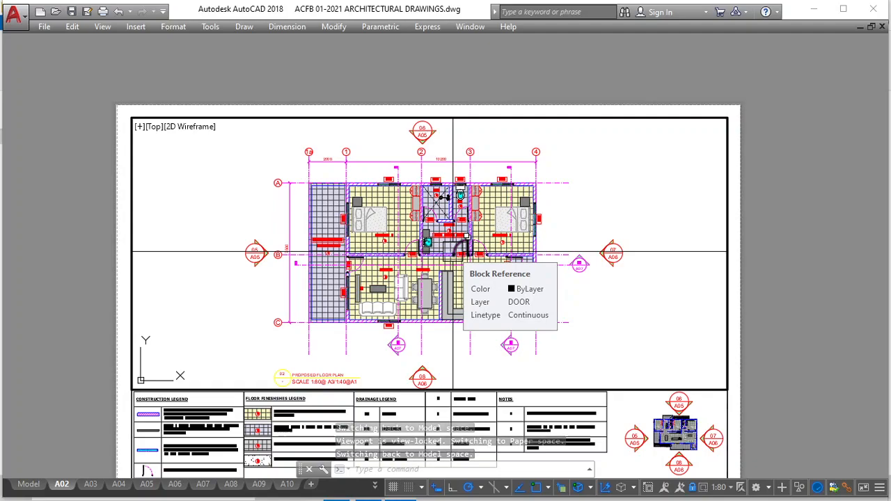
{"action": "double_click", "coordinate": [71, 252]}
Open the attributes of the title block on sheet A02 and set CLIENT_NAME to FOR MY YOUTUBE FOLLOWERS
{"action": "middle_click_drag", "start_coordinate": [71, 251], "coordinate": [76, 128]}
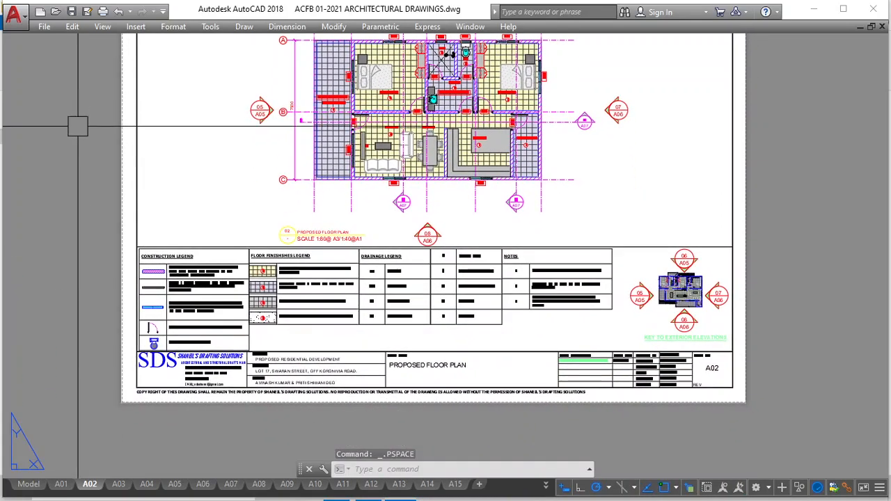
{"action": "scroll", "coordinate": [211, 364], "scroll_direction": "up", "scroll_amount": 4}
{"action": "scroll", "coordinate": [284, 357], "scroll_direction": "up", "scroll_amount": 2}
{"action": "scroll", "coordinate": [283, 356], "scroll_direction": "up", "scroll_amount": 2}
{"action": "scroll", "coordinate": [283, 356], "scroll_direction": "down", "scroll_amount": 2}
{"action": "double_click", "coordinate": [307, 352]}
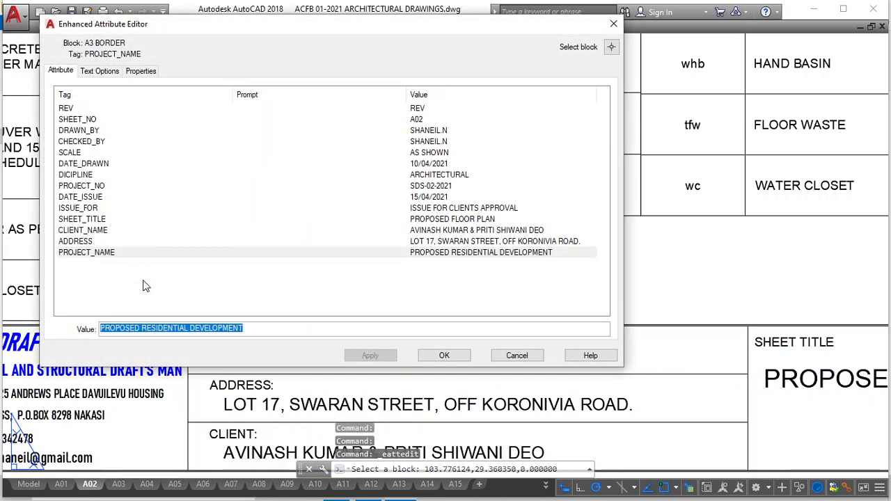
{"action": "left_click", "coordinate": [82, 229]}
{"action": "left_click_drag", "start_coordinate": [255, 327], "coordinate": [69, 322]}
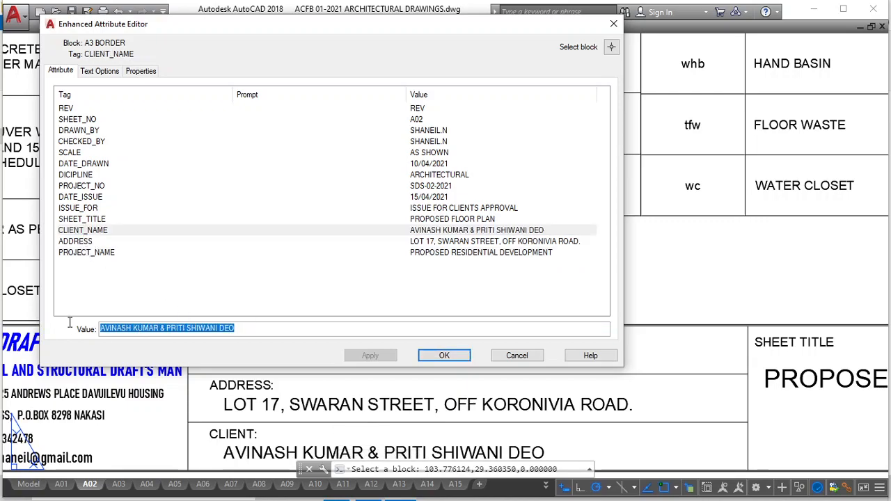
{"action": "key", "text": "BackSpace"}
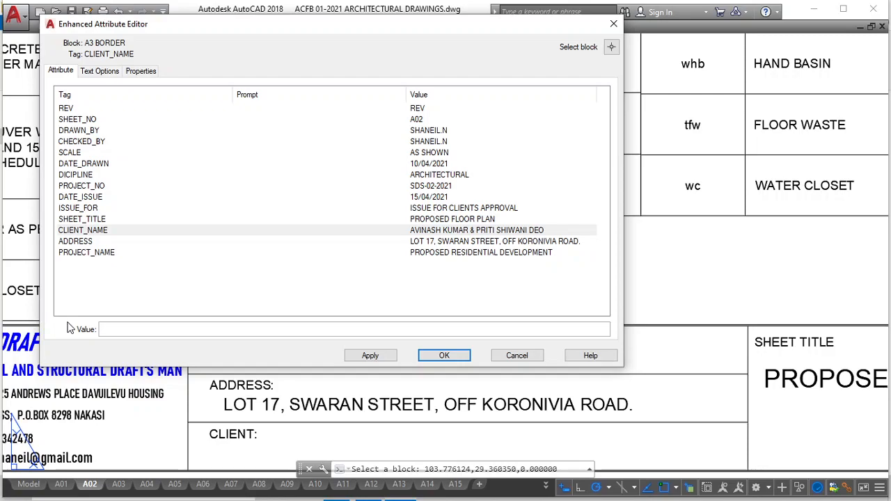
{"action": "type", "text": "FOR MY YOUTUBE FOLLOWERS"}
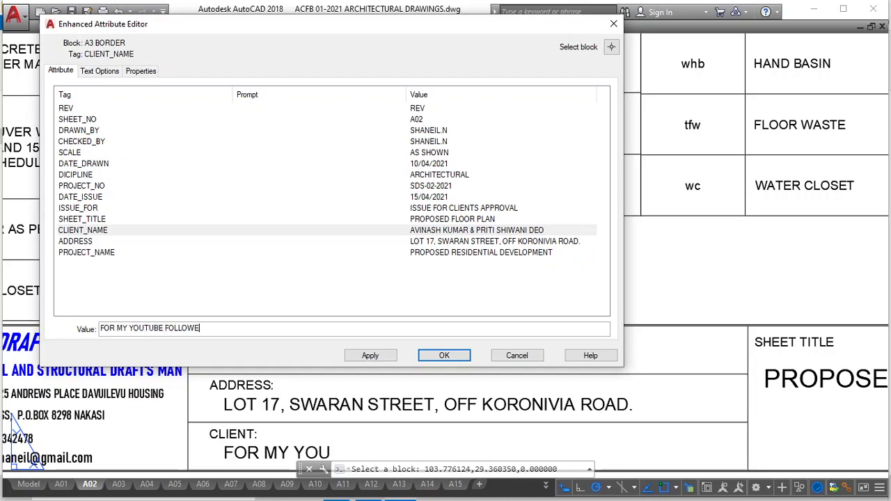
Set the title block's ADDRESS attribute to TBA
{"action": "left_click", "coordinate": [72, 244]}
{"action": "left_click_drag", "start_coordinate": [285, 328], "coordinate": [60, 322]}
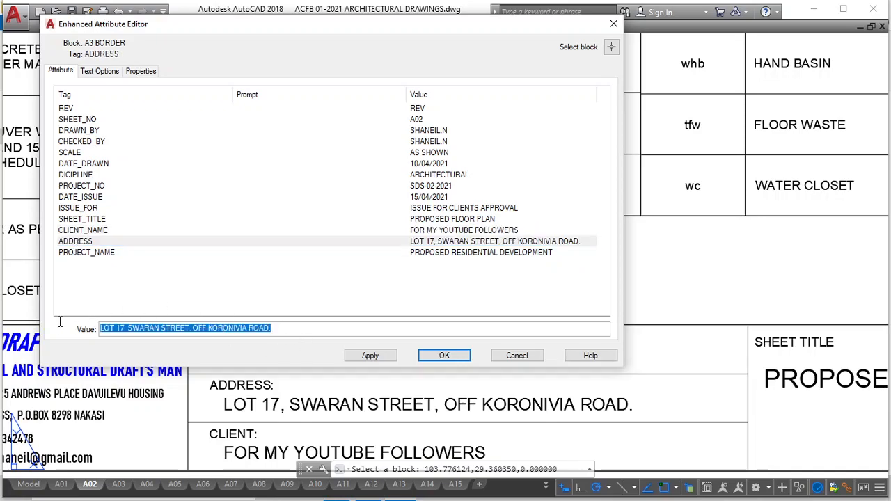
{"action": "key", "text": "BackSpace"}
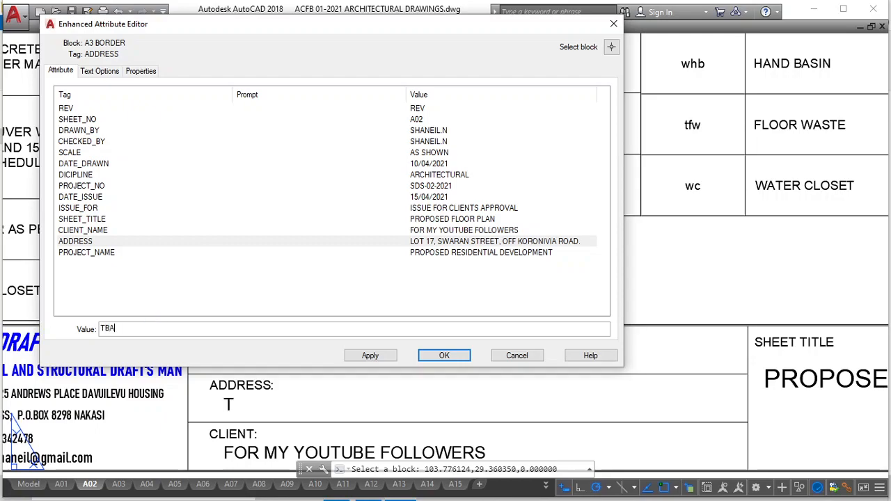
Check the PROJECT_NAME attribute and those from REV to SCALE, and apply the title block edits
{"action": "left_click", "coordinate": [102, 255]}
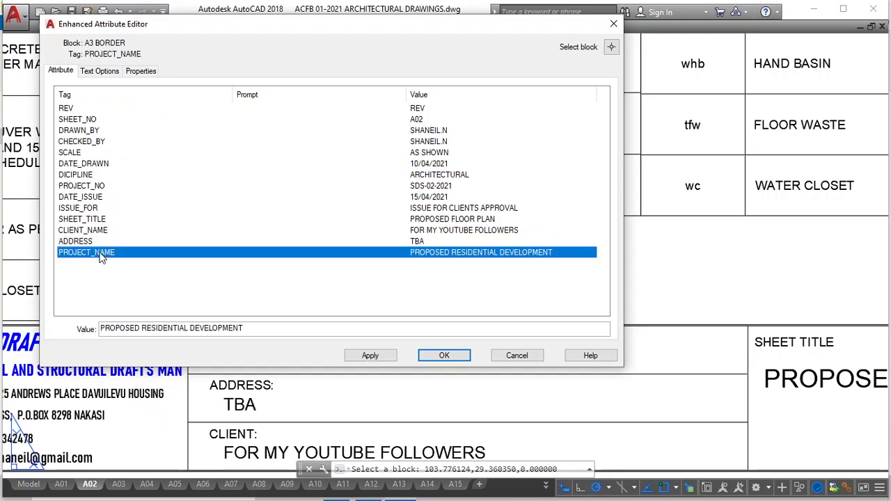
{"action": "left_click", "coordinate": [186, 330]}
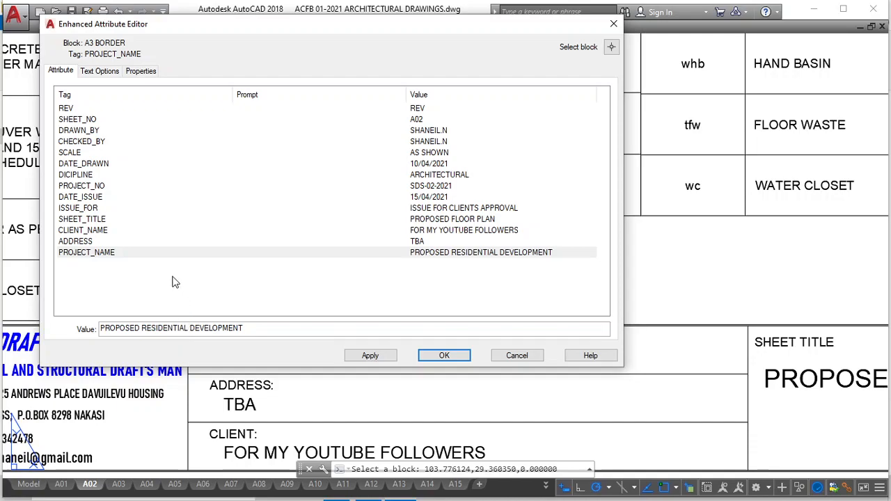
{"action": "left_click", "coordinate": [66, 109]}
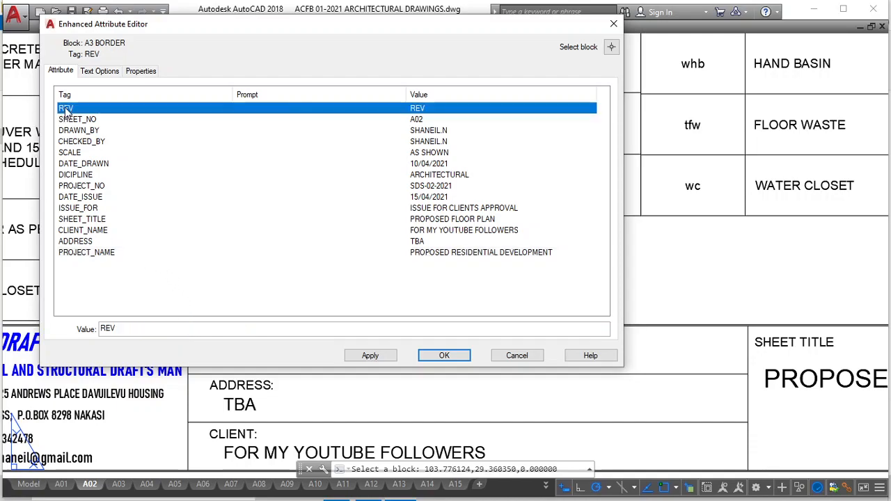
{"action": "left_click", "coordinate": [73, 119]}
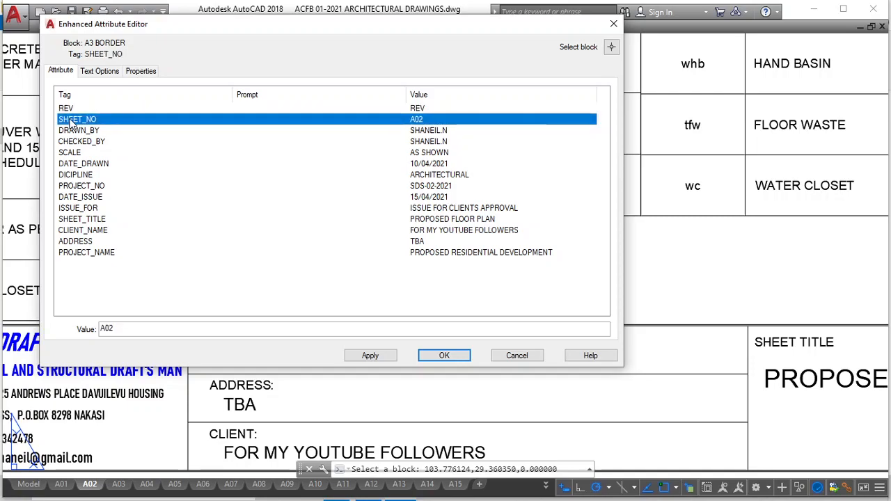
{"action": "left_click", "coordinate": [72, 131]}
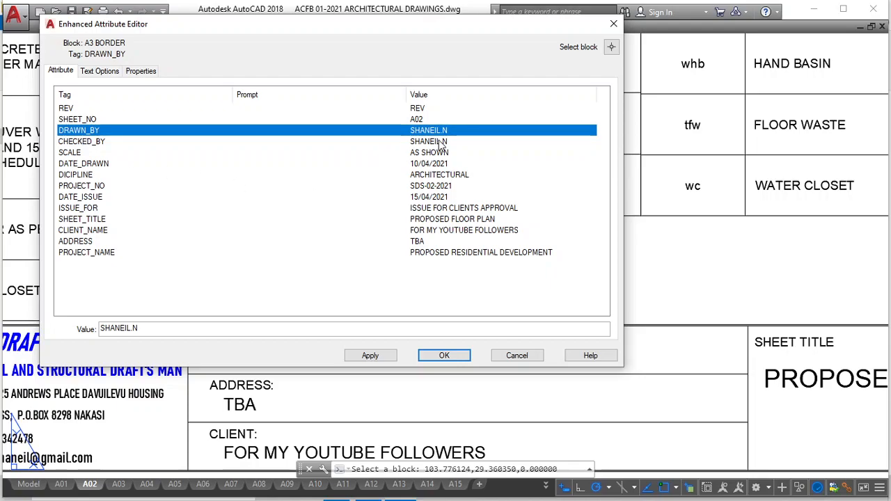
{"action": "left_click", "coordinate": [62, 141]}
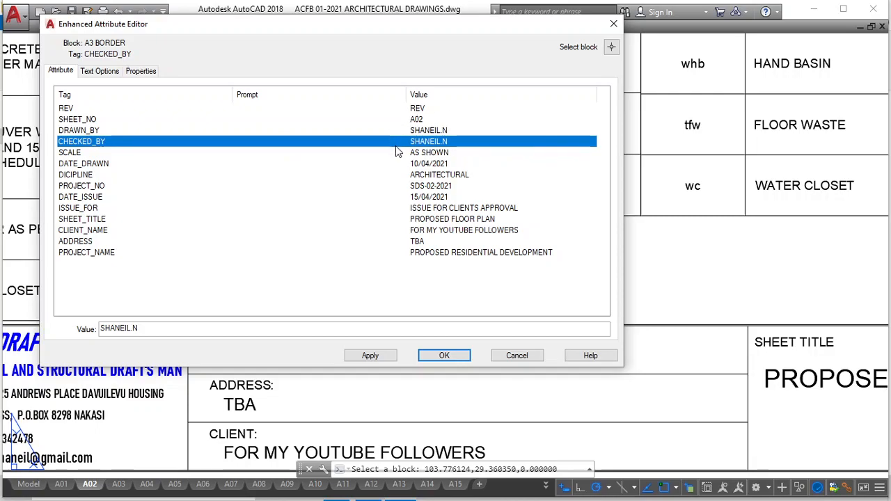
{"action": "left_click", "coordinate": [64, 153]}
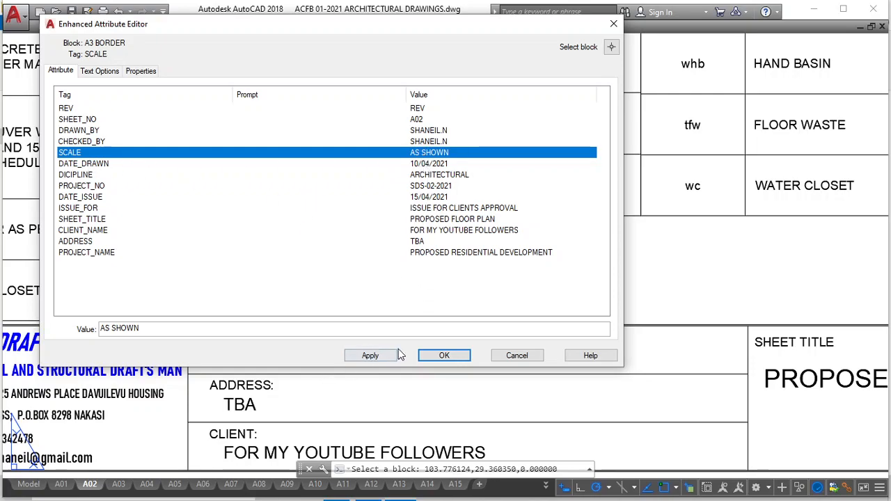
{"action": "left_click", "coordinate": [370, 356]}
{"action": "left_click", "coordinate": [427, 356]}
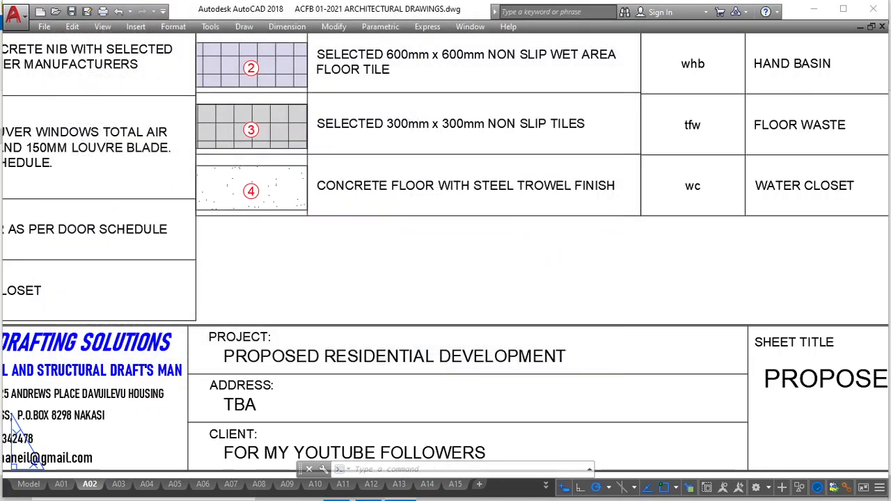
Look over the updated sheet and reopen the title block attributes to review the tags from CHECKED_BY to PROJECT_NAME
{"action": "scroll", "coordinate": [396, 322], "scroll_direction": "down", "scroll_amount": 5}
{"action": "scroll", "coordinate": [396, 322], "scroll_direction": "up", "scroll_amount": 4}
{"action": "scroll", "coordinate": [421, 263], "scroll_direction": "up", "scroll_amount": 4}
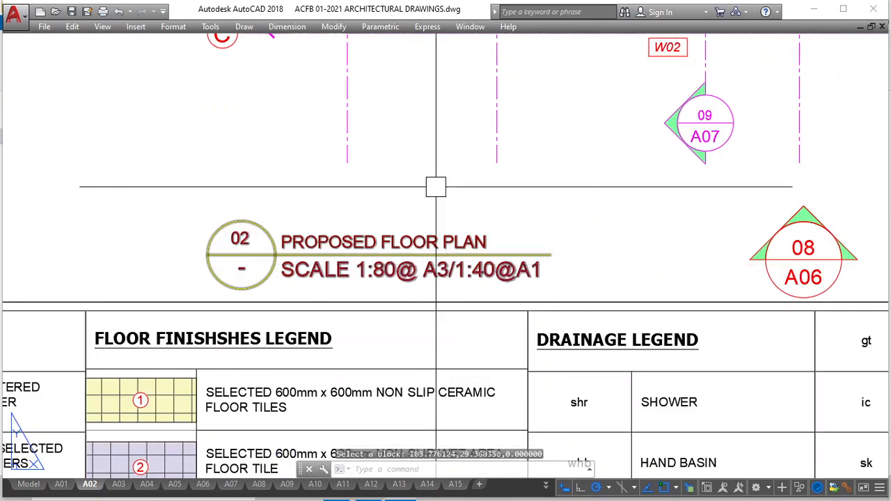
{"action": "scroll", "coordinate": [456, 269], "scroll_direction": "down", "scroll_amount": 5}
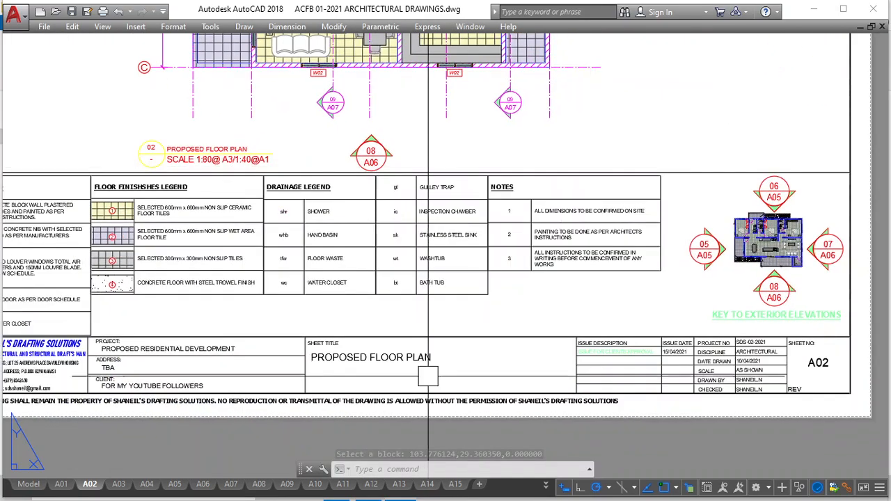
{"action": "scroll", "coordinate": [326, 329], "scroll_direction": "up", "scroll_amount": 2}
{"action": "double_click", "coordinate": [312, 381]}
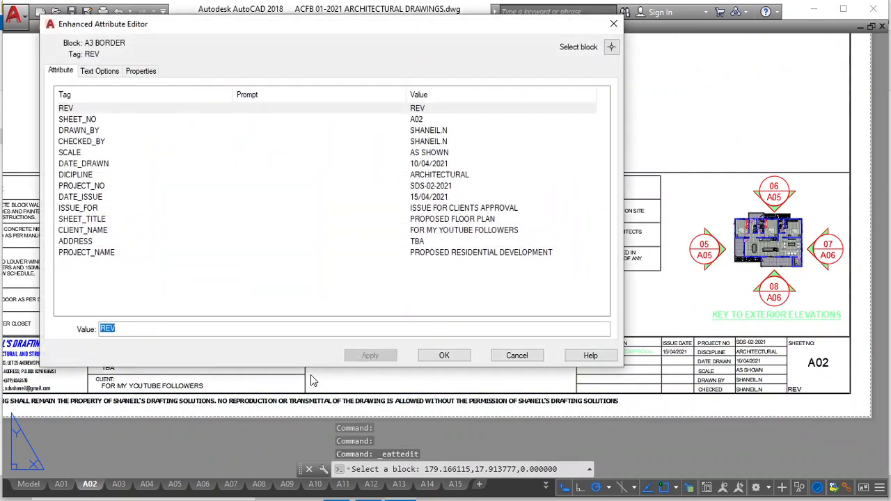
{"action": "left_click", "coordinate": [63, 142]}
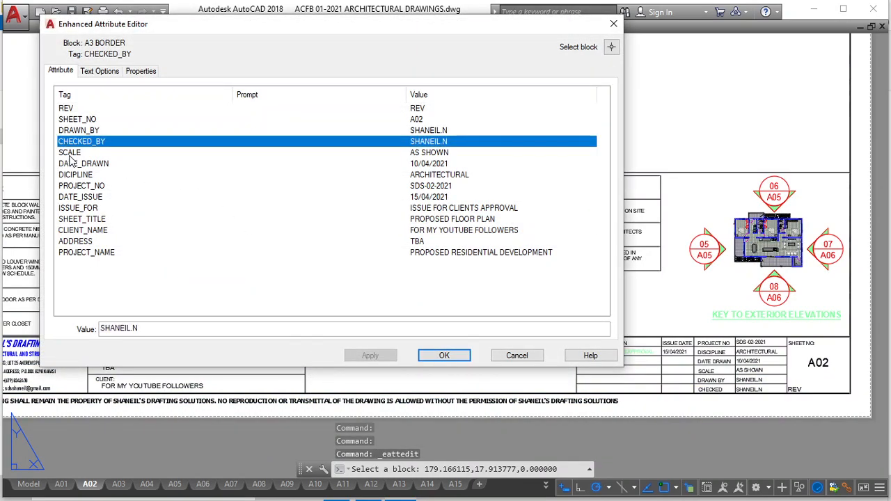
{"action": "left_click", "coordinate": [71, 153]}
{"action": "left_click", "coordinate": [69, 163]}
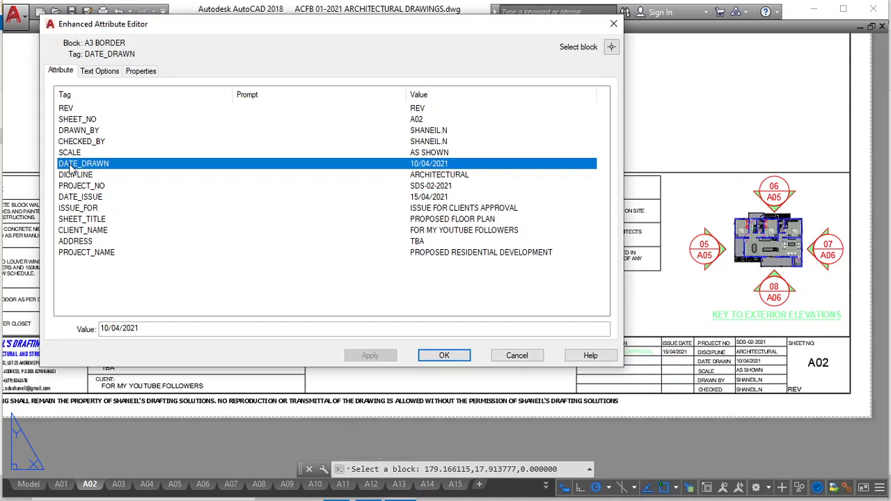
{"action": "left_click", "coordinate": [78, 174]}
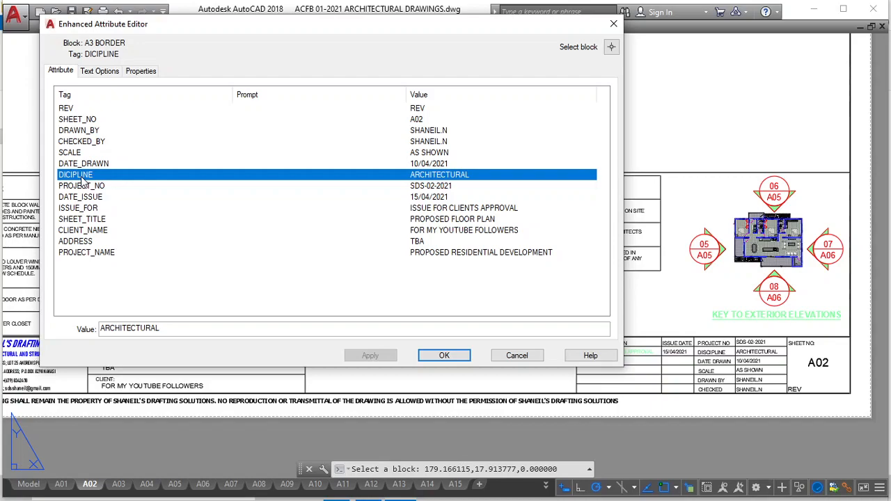
{"action": "left_click", "coordinate": [85, 186]}
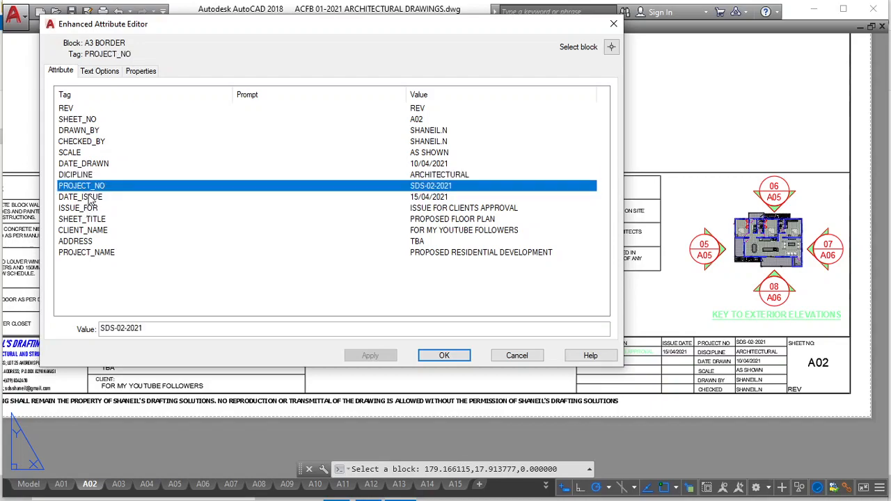
{"action": "left_click", "coordinate": [89, 199]}
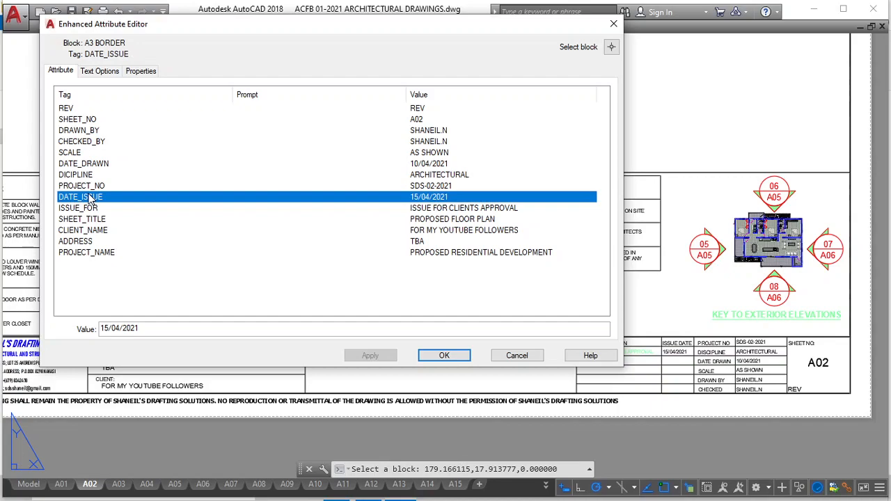
{"action": "left_click", "coordinate": [91, 210]}
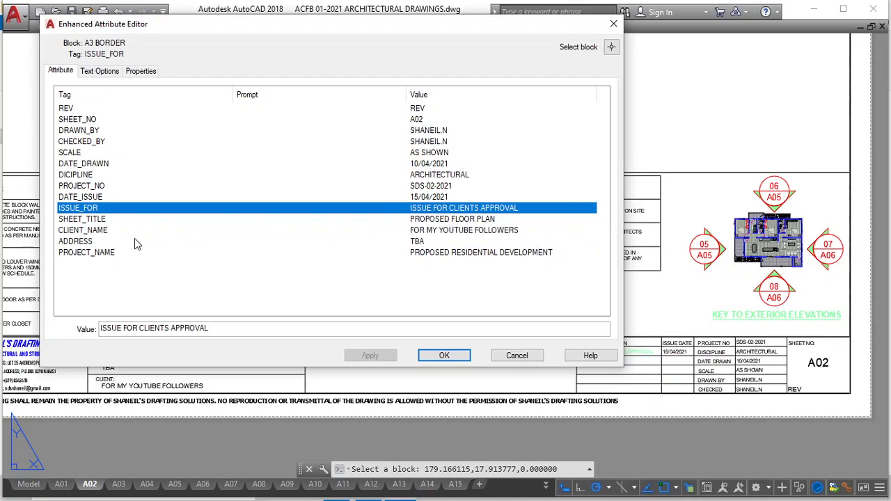
{"action": "left_click", "coordinate": [84, 220]}
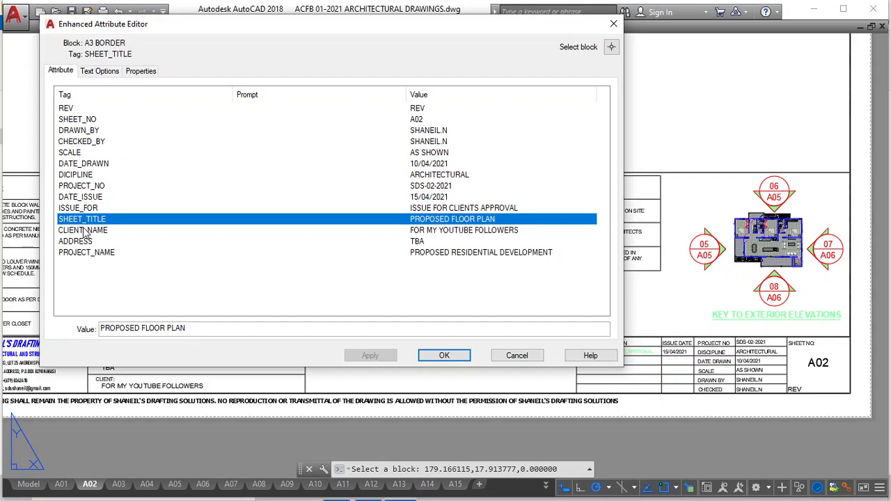
{"action": "left_click", "coordinate": [84, 230]}
{"action": "left_click", "coordinate": [84, 241]}
{"action": "left_click", "coordinate": [85, 253]}
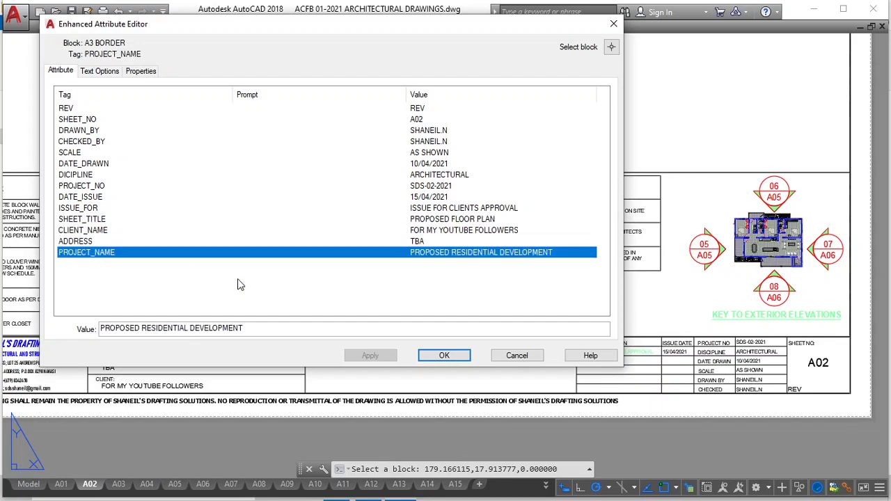
{"action": "left_click", "coordinate": [449, 356]}
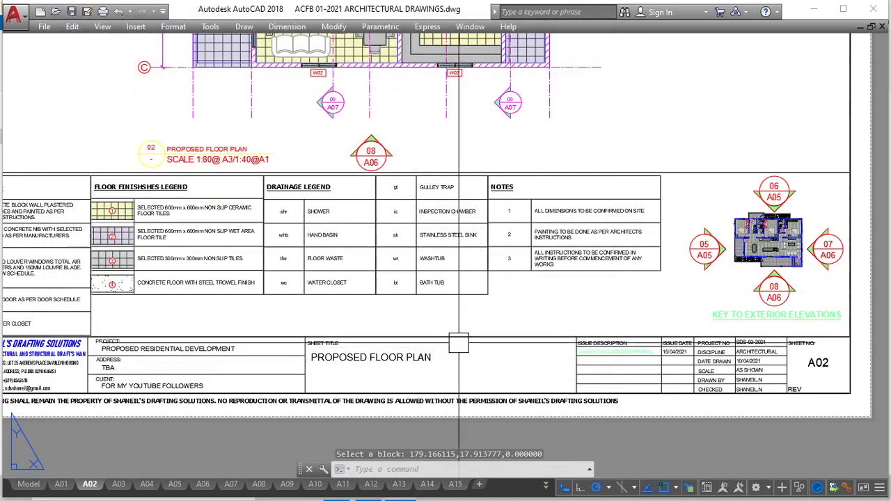
Delete the miniature floor plan and the small square inside the key to exterior elevations
{"action": "scroll", "coordinate": [705, 300], "scroll_direction": "down", "scroll_amount": 3}
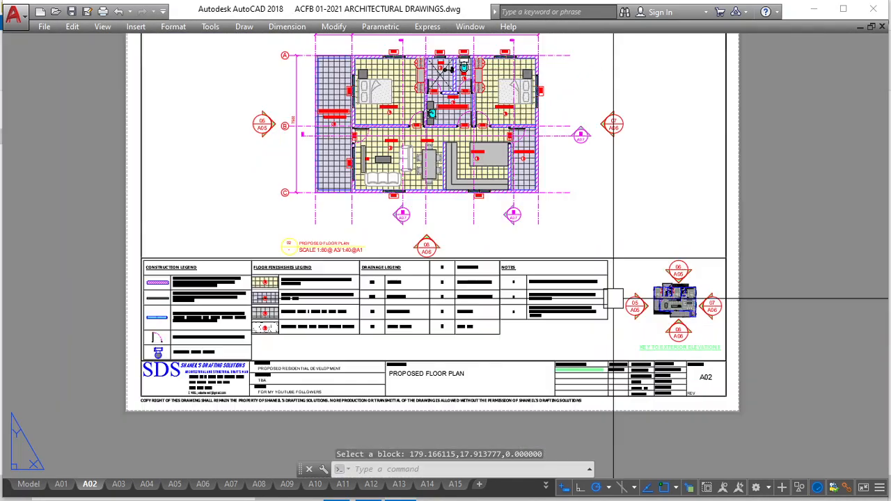
{"action": "scroll", "coordinate": [659, 302], "scroll_direction": "up", "scroll_amount": 2}
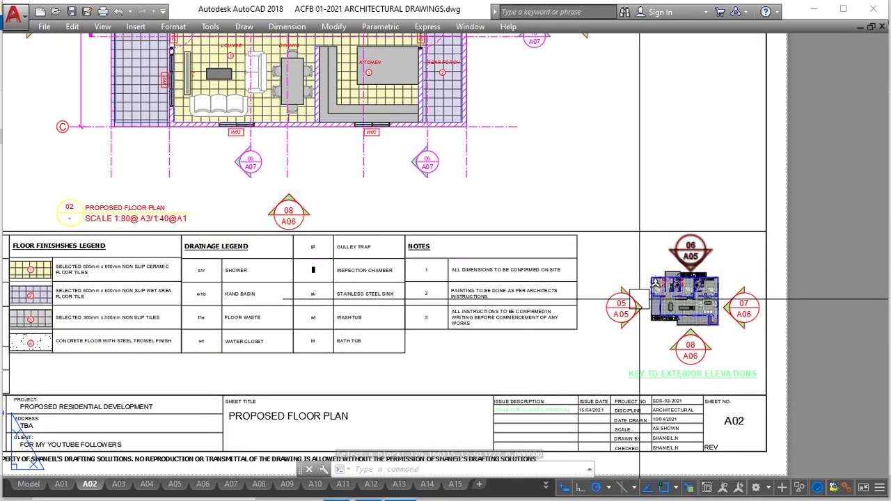
{"action": "left_click", "coordinate": [689, 303]}
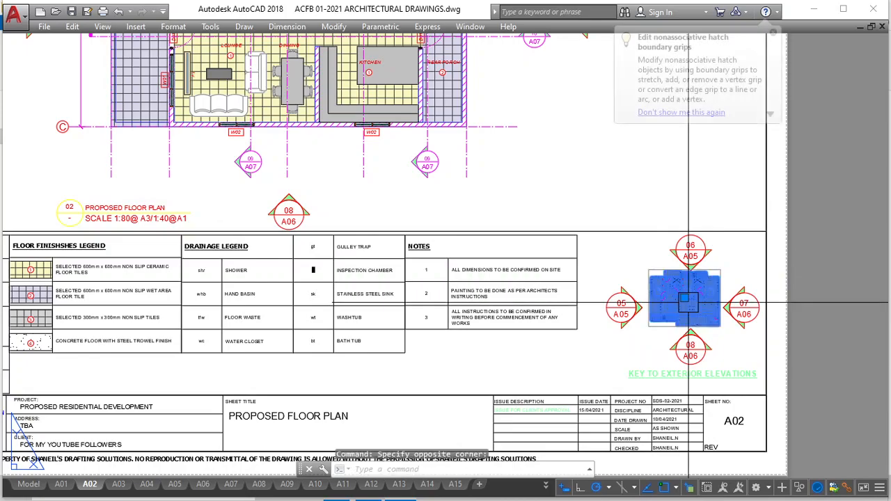
{"action": "key", "text": "Delete"}
{"action": "scroll", "coordinate": [688, 304], "scroll_direction": "up", "scroll_amount": 2}
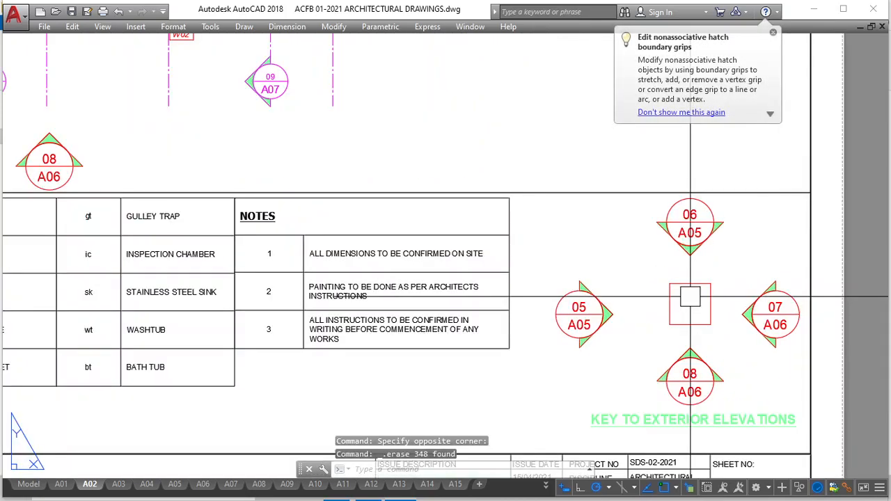
{"action": "left_click", "coordinate": [670, 304]}
{"action": "key", "text": "Delete"}
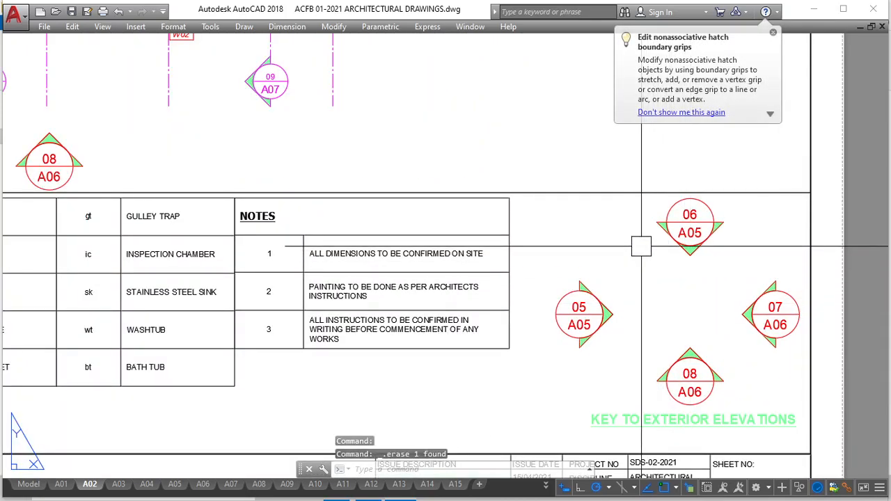
Draw a rectangle in the space enclosed by the four elevation markers of the key to exterior elevations
{"action": "type", "text": "REC"}
{"action": "key", "text": "Return"}
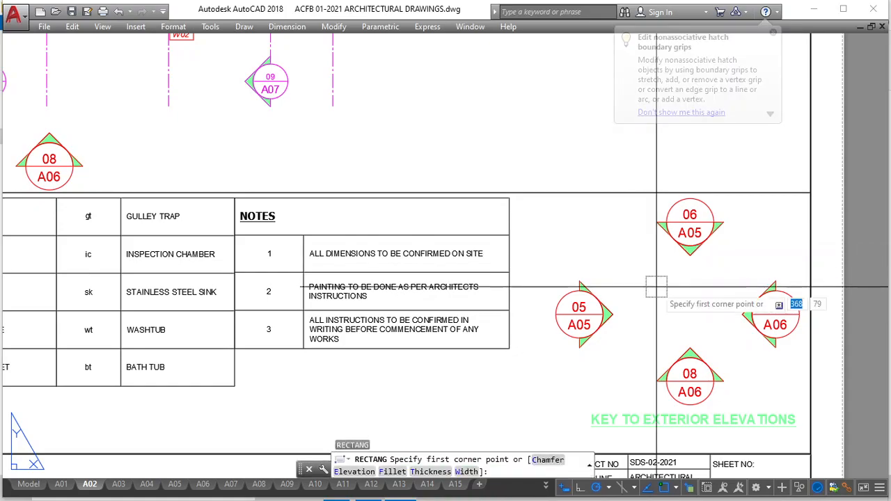
{"action": "key", "text": "Escape"}
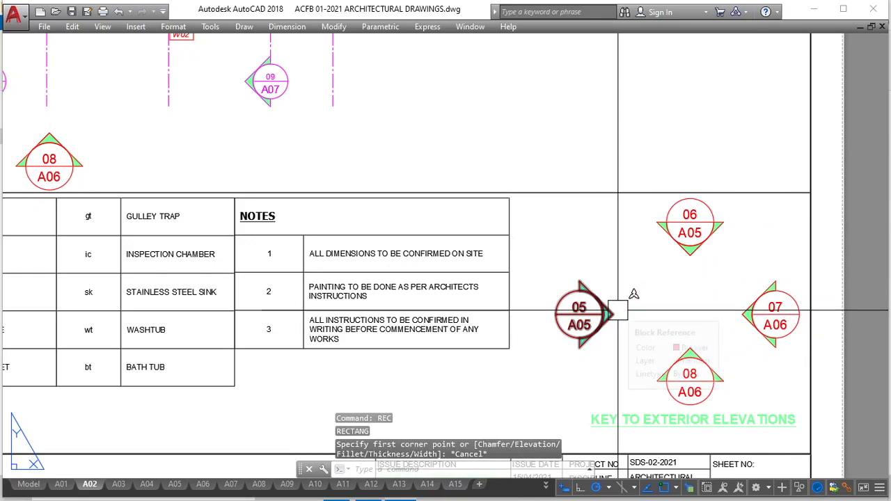
{"action": "key", "text": "Return"}
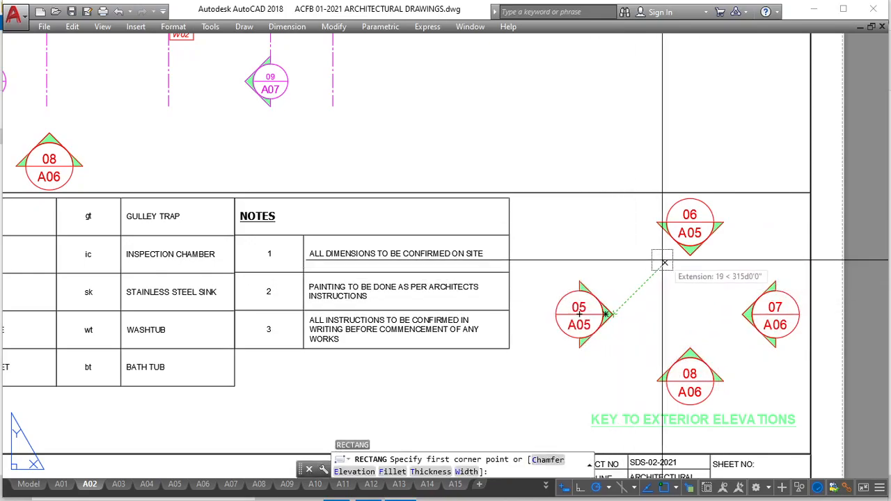
{"action": "left_click", "coordinate": [613, 255]}
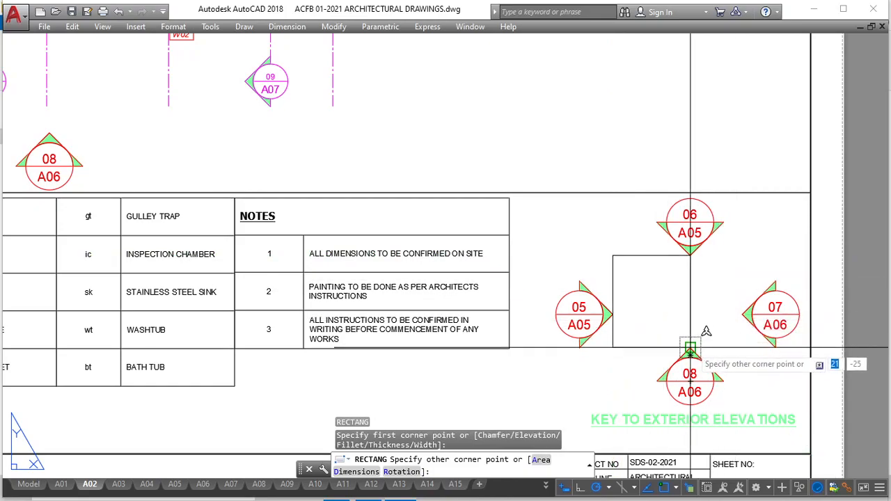
{"action": "left_click", "coordinate": [738, 346]}
{"action": "key", "text": "Escape"}
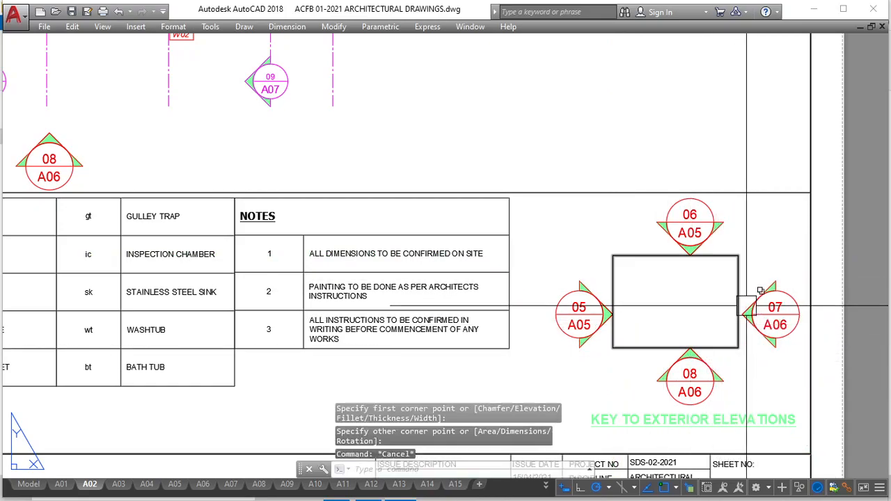
Stretch the rectangle's right edge to meet the tip of the 07/A06 elevation marker
{"action": "left_click", "coordinate": [738, 301]}
{"action": "scroll", "coordinate": [737, 300], "scroll_direction": "up", "scroll_amount": 4}
{"action": "left_click", "coordinate": [737, 303]}
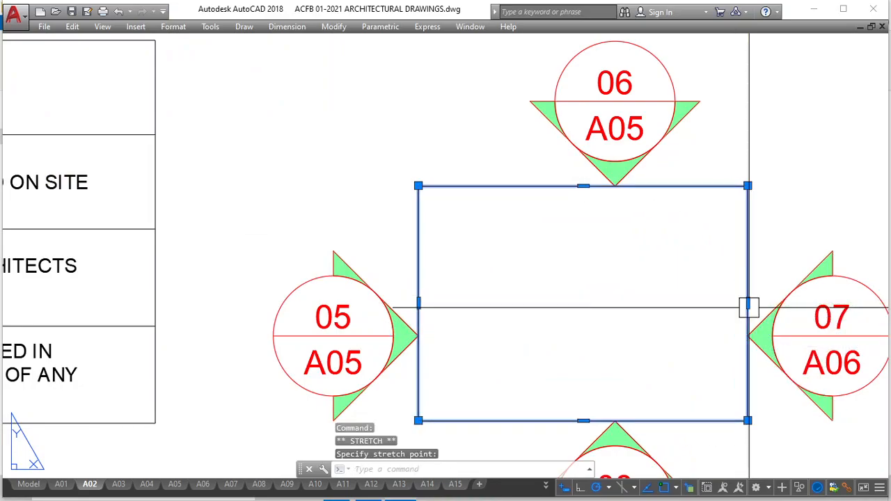
{"action": "key", "text": "Escape"}
{"action": "scroll", "coordinate": [730, 306], "scroll_direction": "down", "scroll_amount": 2}
Offset the rectangle inward to leave a gap to the four markers, and delete the original outer rectangle
{"action": "left_click", "coordinate": [724, 277]}
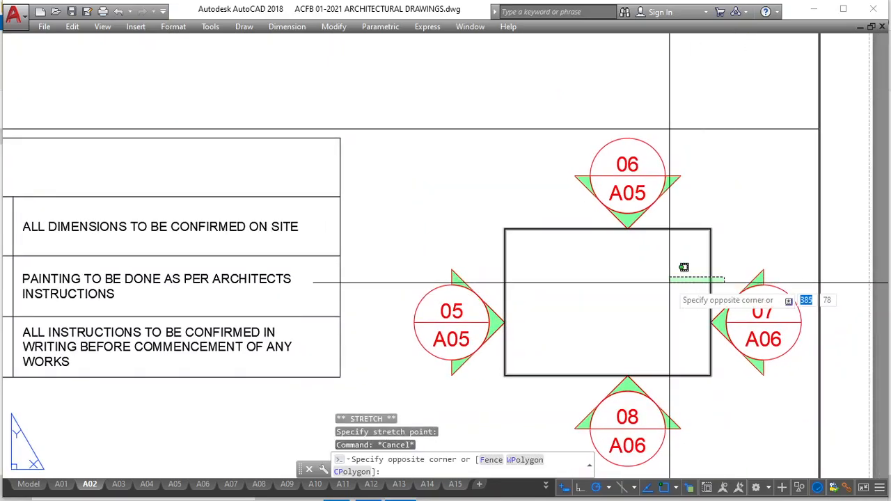
{"action": "left_click", "coordinate": [665, 285]}
{"action": "type", "text": "o"}
{"action": "key", "text": "Return"}
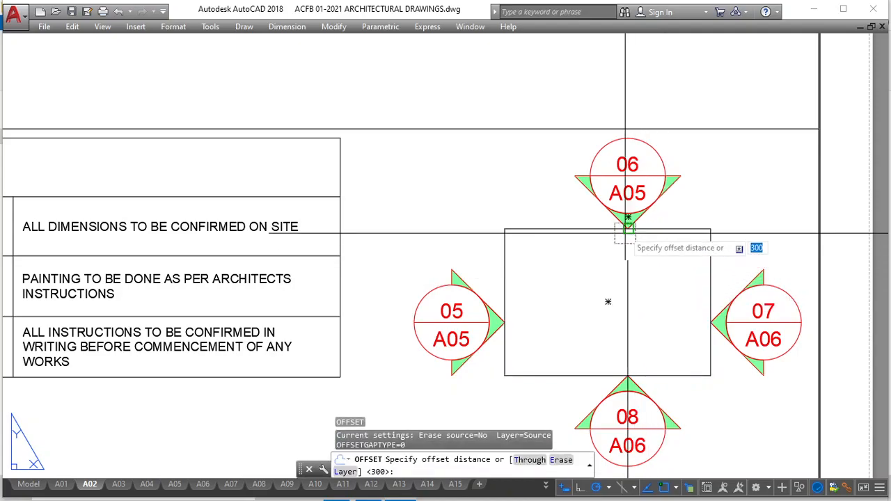
{"action": "left_click", "coordinate": [607, 229]}
{"action": "left_click", "coordinate": [600, 249]}
{"action": "left_click", "coordinate": [602, 268]}
{"action": "key", "text": "Escape"}
{"action": "left_click", "coordinate": [562, 224]}
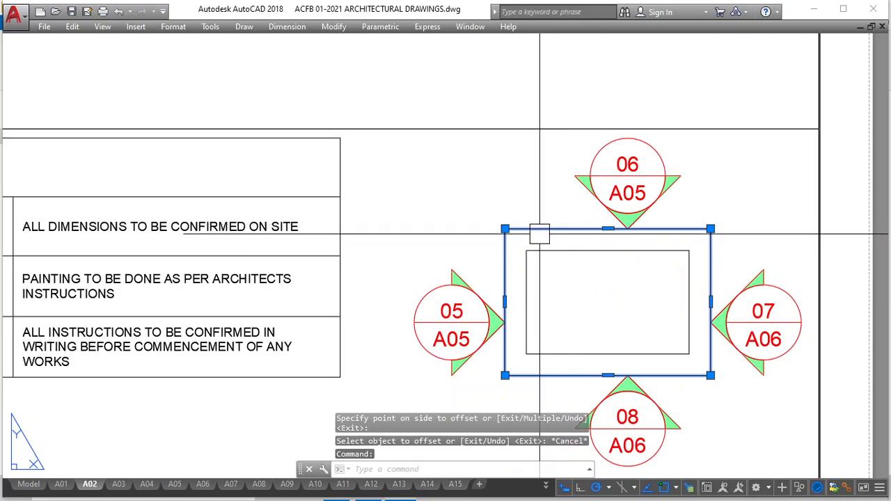
{"action": "key", "text": "Delete"}
In model space, group the whole floor plan together with its grid lines and section markers
{"action": "scroll", "coordinate": [530, 172], "scroll_direction": "down", "scroll_amount": 5}
{"action": "scroll", "coordinate": [535, 179], "scroll_direction": "down", "scroll_amount": 4}
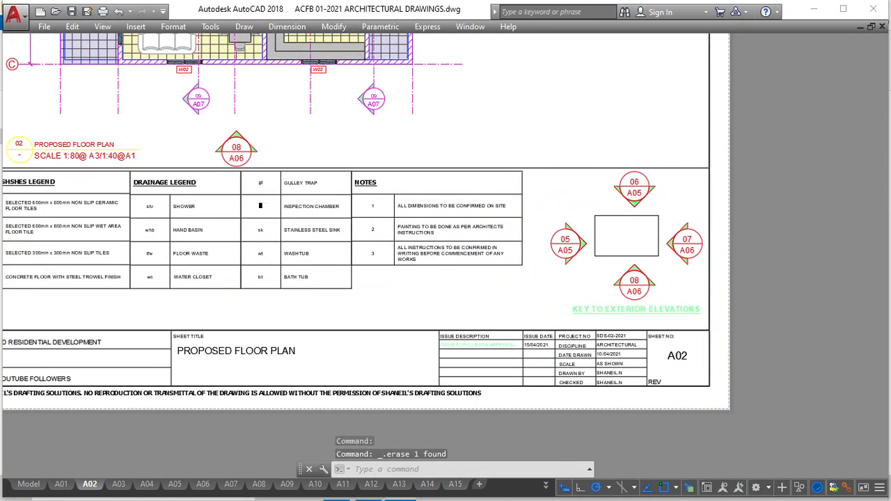
{"action": "left_click", "coordinate": [13, 486]}
{"action": "left_click", "coordinate": [512, 225]}
{"action": "key", "text": "Escape"}
{"action": "left_click", "coordinate": [494, 233]}
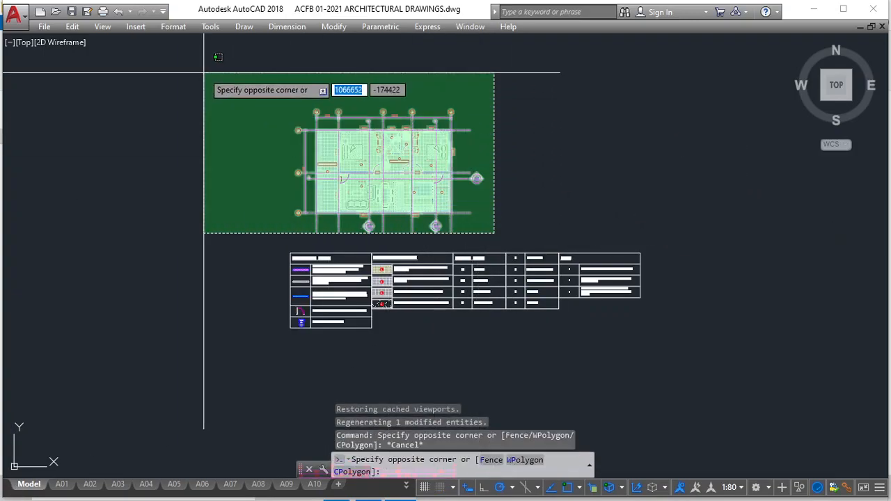
{"action": "left_click", "coordinate": [205, 72]}
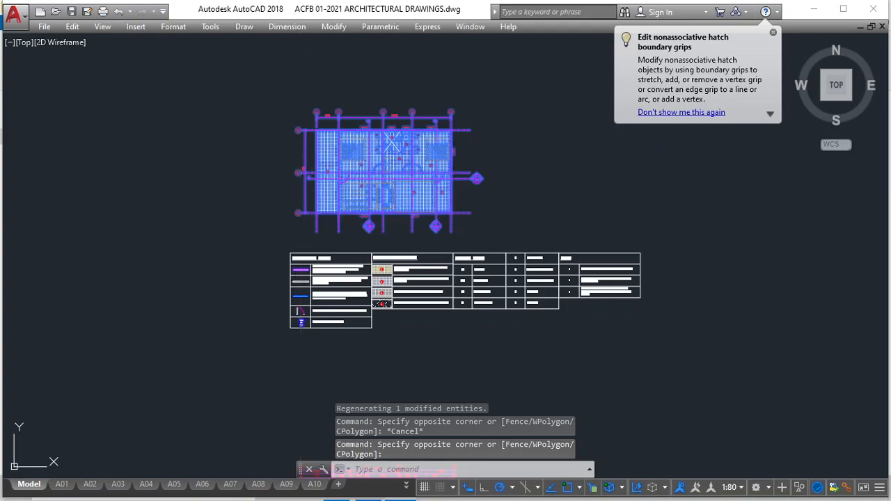
{"action": "type", "text": "g"}
{"action": "key", "text": "Return"}
{"action": "left_click", "coordinate": [323, 150]}
{"action": "type", "text": "co"}
{"action": "key", "text": "Return"}
{"action": "scroll", "coordinate": [341, 167], "scroll_direction": "up", "scroll_amount": 5}
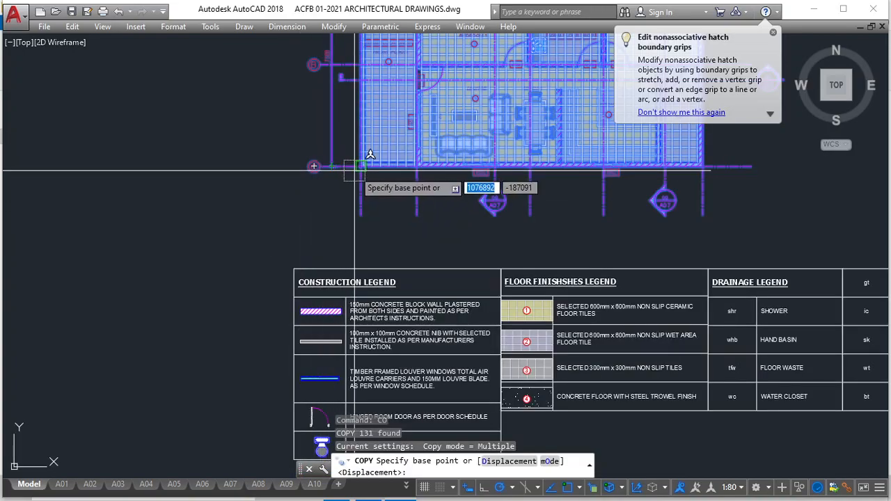
{"action": "left_click", "coordinate": [361, 166]}
{"action": "key", "text": "Escape"}
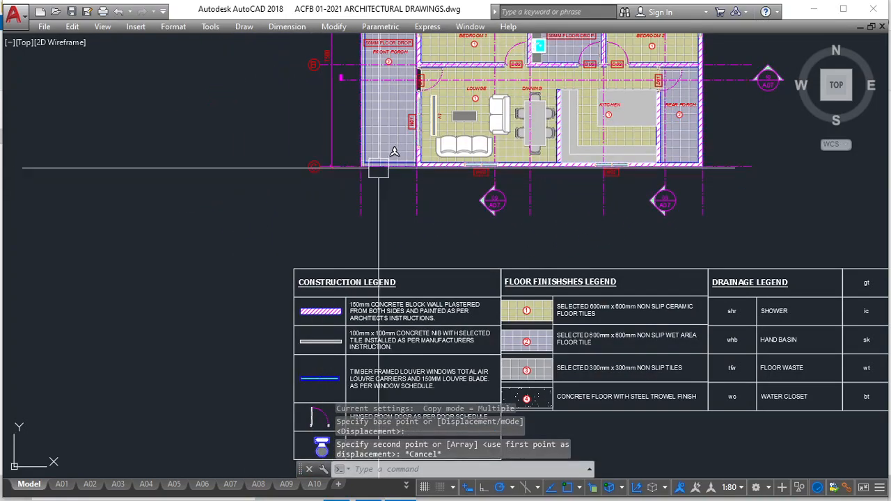
Copy the grouped floor plan to the clipboard using the building's lower-left outer corner as base point
{"action": "scroll", "coordinate": [379, 167], "scroll_direction": "down", "scroll_amount": 3}
{"action": "left_click", "coordinate": [527, 262]}
{"action": "left_click", "coordinate": [300, 208]}
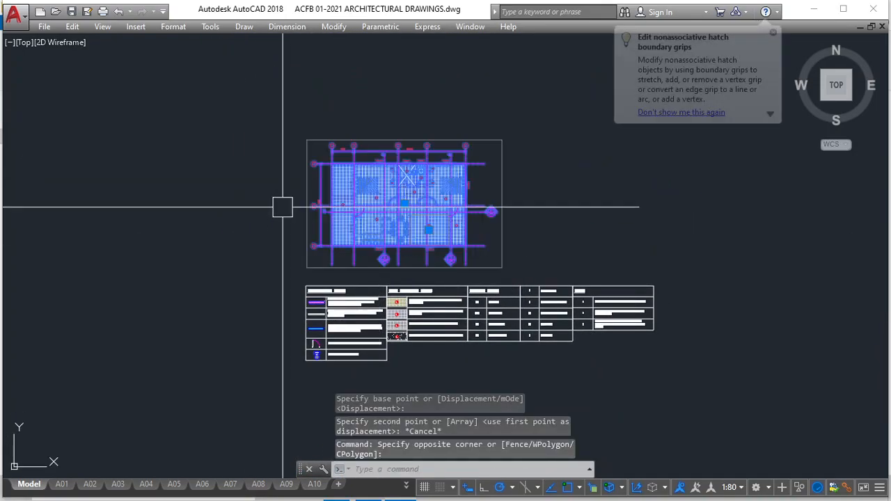
{"action": "key", "text": "ctrl+shift+c"}
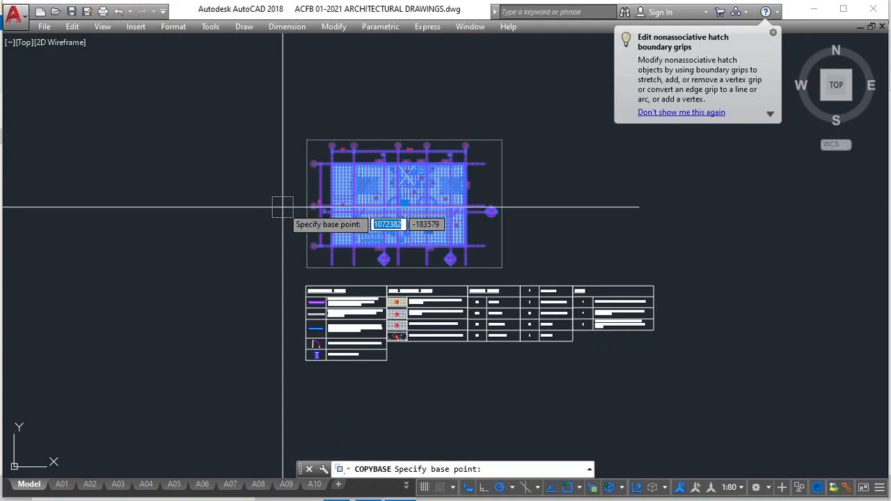
{"action": "key", "text": "Return"}
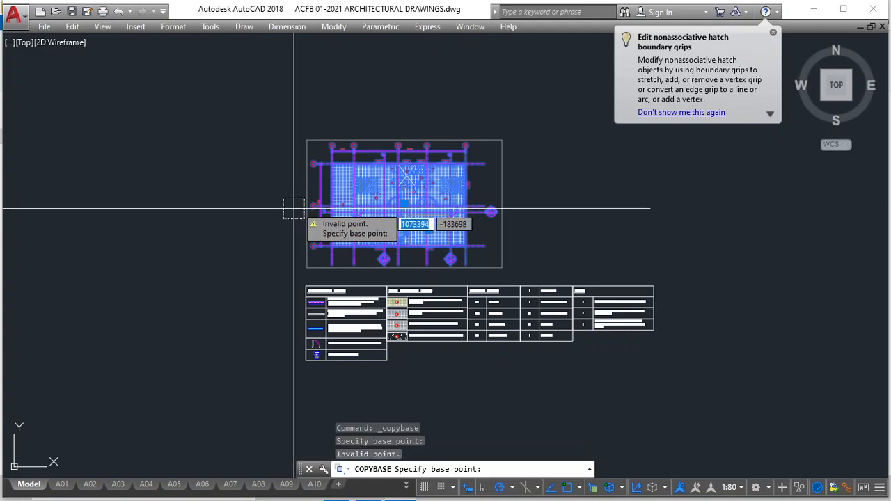
{"action": "key", "text": "Escape"}
{"action": "key", "text": "ctrl+shift+c"}
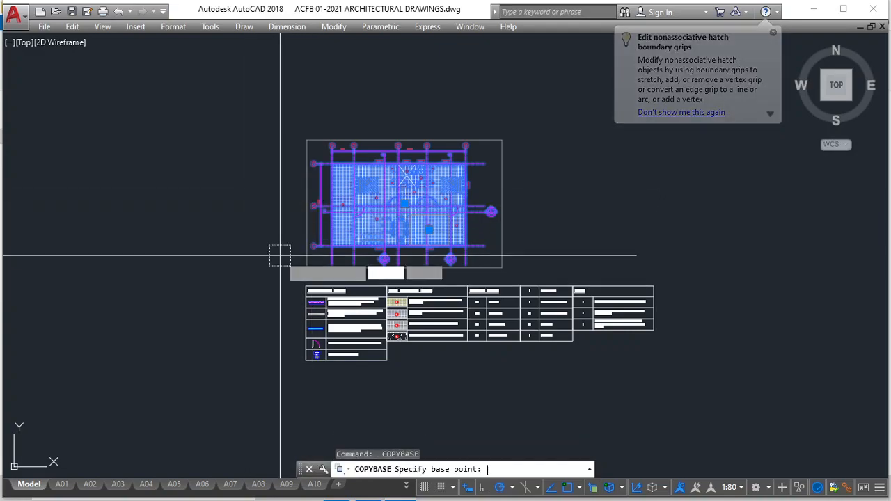
{"action": "scroll", "coordinate": [279, 256], "scroll_direction": "up", "scroll_amount": 4}
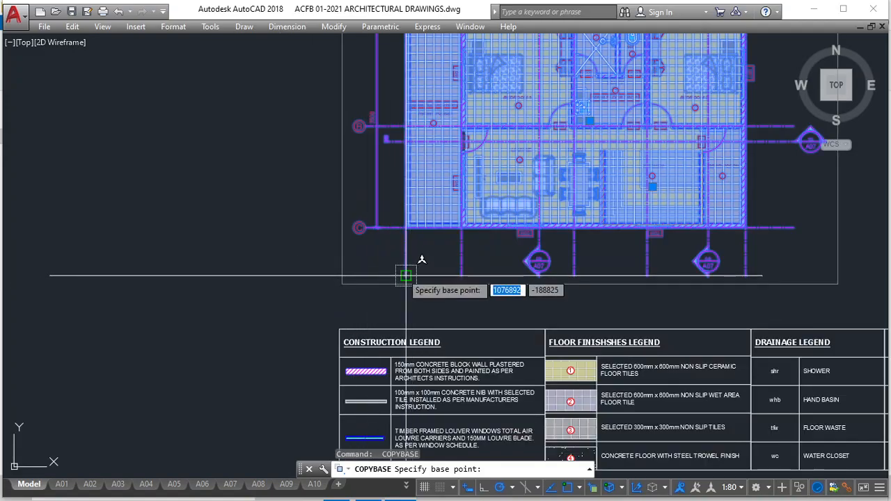
{"action": "left_click", "coordinate": [406, 227]}
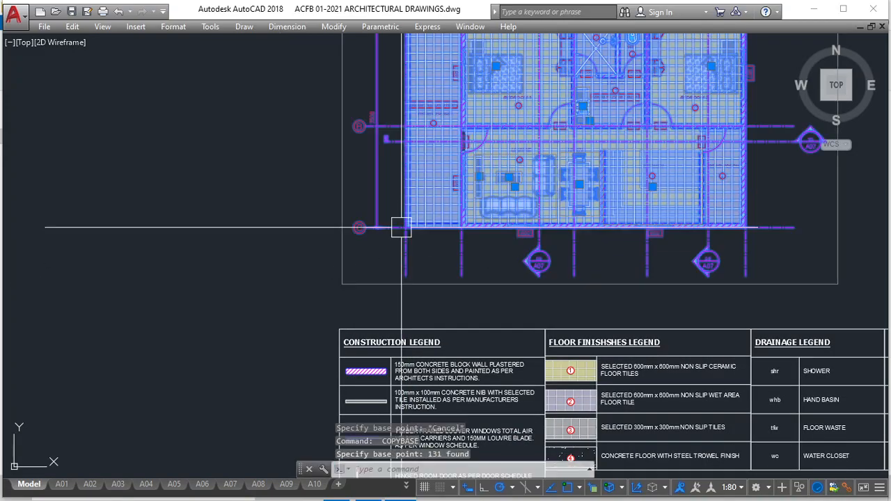
{"action": "key", "text": "Escape"}
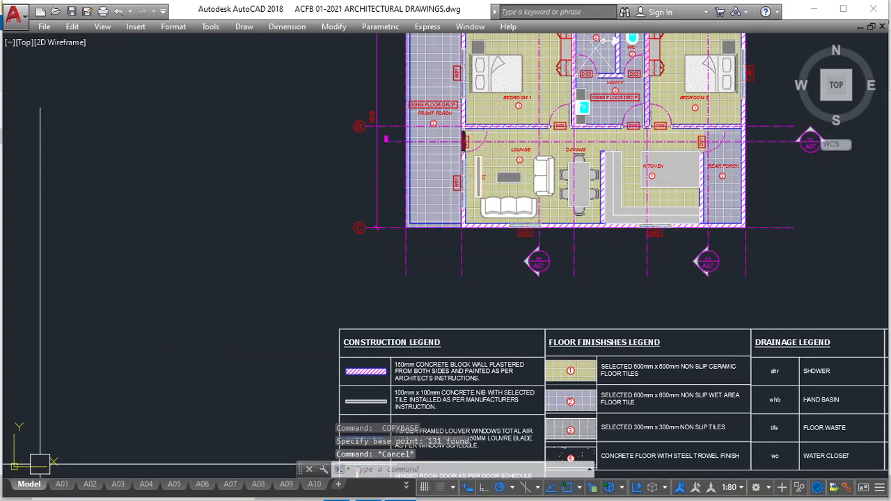
Paste the copied floor plan into layout A02, in the empty space beside the sheet
{"action": "left_click", "coordinate": [90, 484]}
{"action": "scroll", "coordinate": [496, 283], "scroll_direction": "down", "scroll_amount": 2}
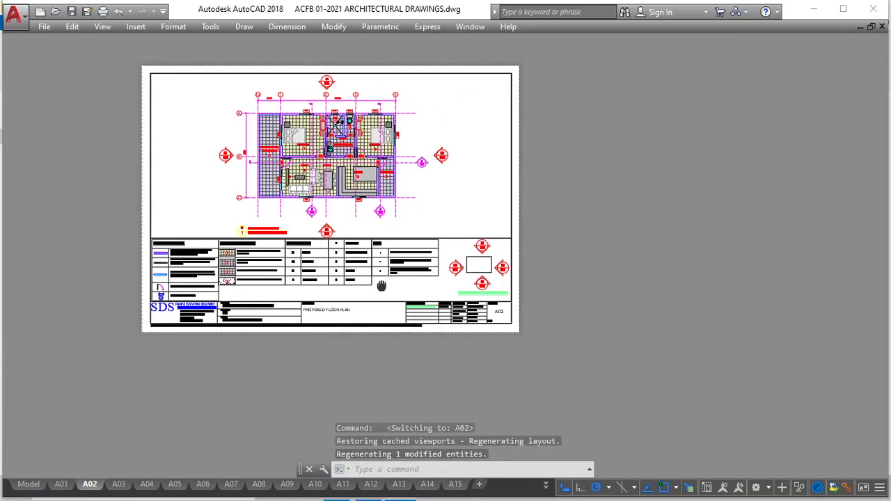
{"action": "key", "text": "ctrl+v"}
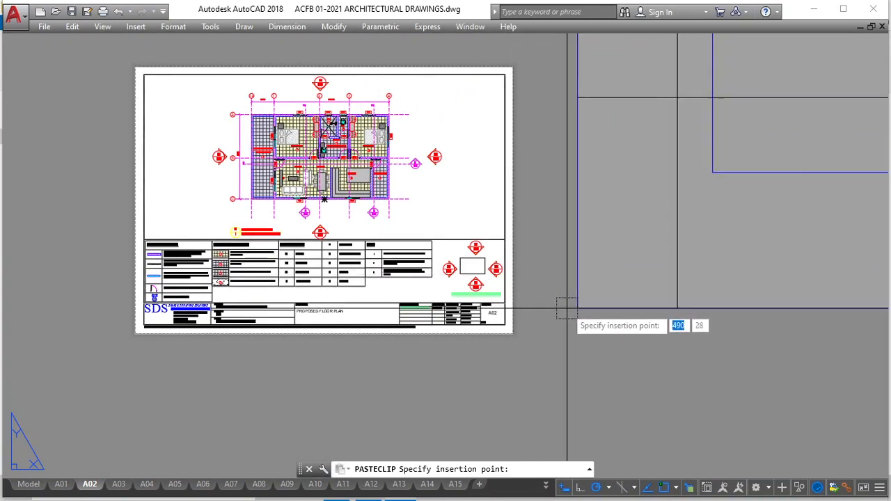
{"action": "scroll", "coordinate": [556, 289], "scroll_direction": "down", "scroll_amount": 5}
{"action": "left_click", "coordinate": [624, 298]}
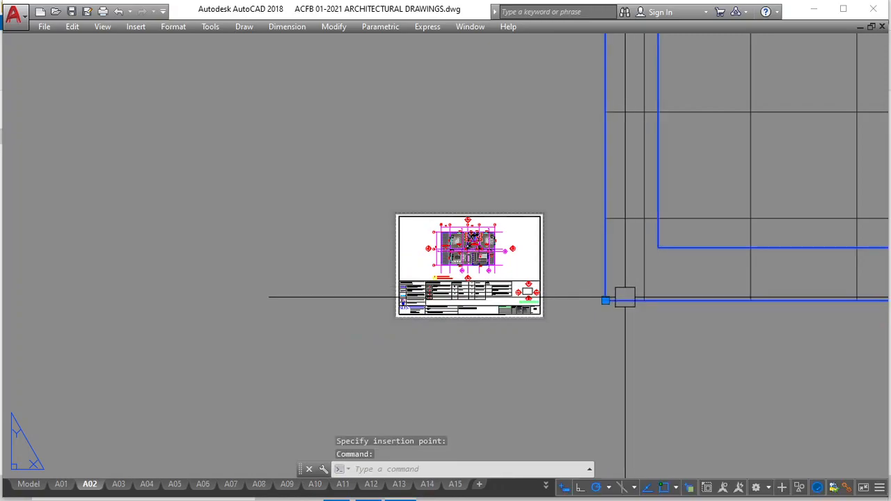
{"action": "scroll", "coordinate": [624, 297], "scroll_direction": "down", "scroll_amount": 5}
{"action": "key", "text": "Escape"}
{"action": "scroll", "coordinate": [627, 296], "scroll_direction": "down", "scroll_amount": 5}
{"action": "middle_click_drag", "start_coordinate": [574, 304], "coordinate": [247, 353]}
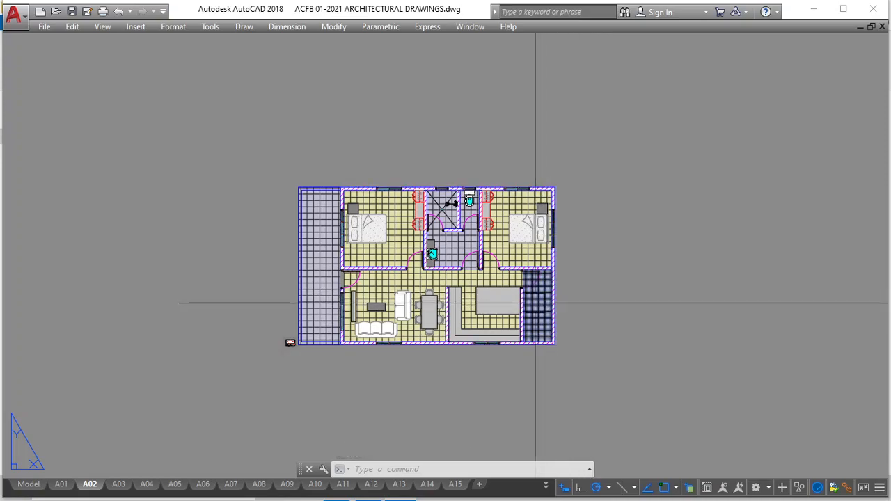
Select all objects of the pasted floor plan beside sheet A02 and group them
{"action": "left_click", "coordinate": [573, 358]}
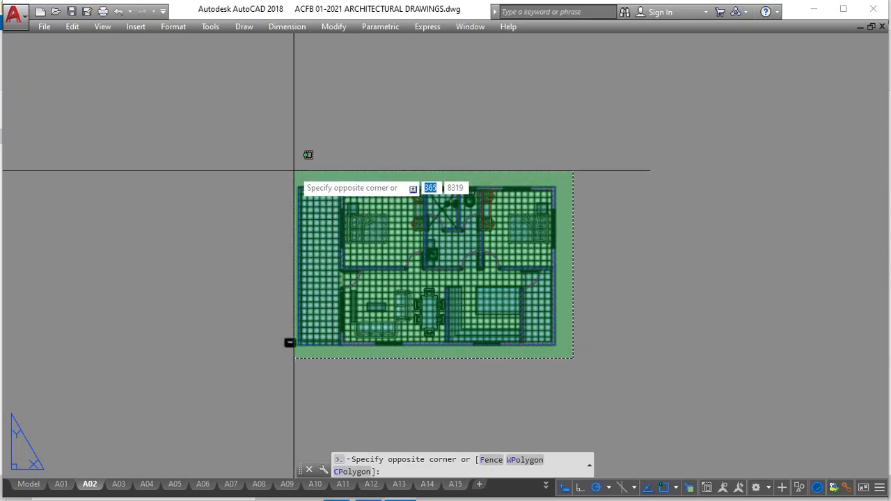
{"action": "scroll", "coordinate": [301, 171], "scroll_direction": "up", "scroll_amount": 5}
{"action": "left_click", "coordinate": [287, 171]}
{"action": "scroll", "coordinate": [339, 258], "scroll_direction": "down", "scroll_amount": 2}
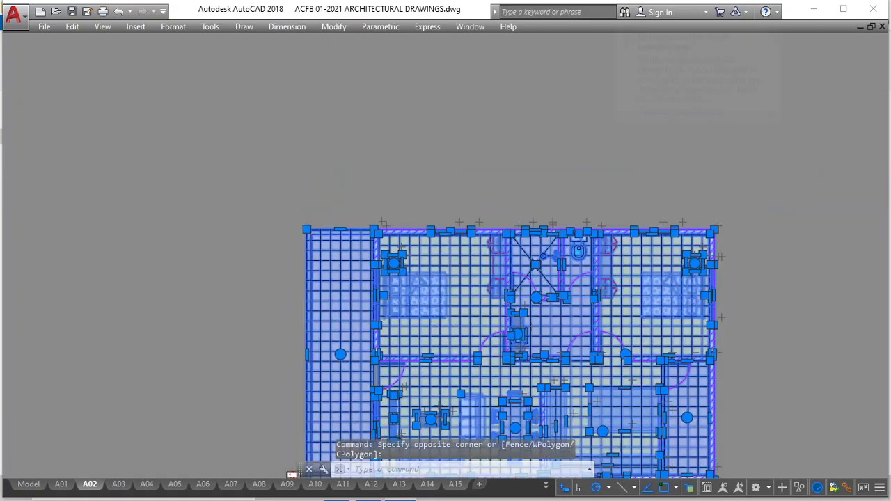
{"action": "middle_click_drag", "start_coordinate": [280, 390], "coordinate": [390, 193]}
{"action": "scroll", "coordinate": [389, 192], "scroll_direction": "down", "scroll_amount": 2}
{"action": "scroll", "coordinate": [407, 210], "scroll_direction": "up", "scroll_amount": 10}
{"action": "scroll", "coordinate": [373, 371], "scroll_direction": "down", "scroll_amount": 3}
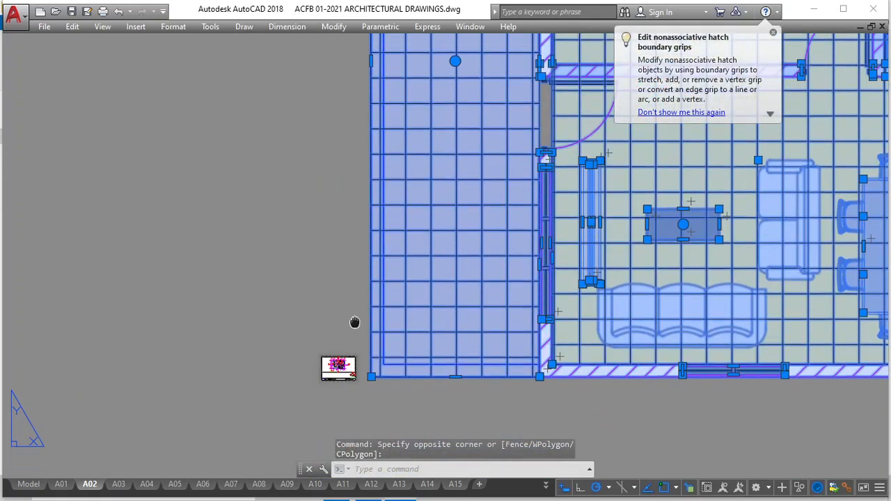
{"action": "middle_click_drag", "start_coordinate": [343, 347], "coordinate": [329, 271]}
{"action": "key", "text": "Return"}
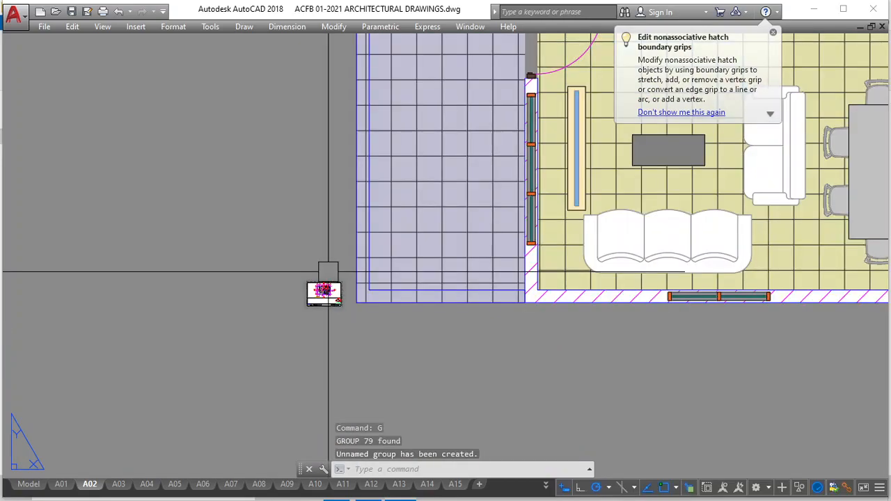
Scale down the pasted floor plan from its lower-left corner by reference to its diagonal, picking a much shorter new length beside sheet A02
{"action": "scroll", "coordinate": [331, 274], "scroll_direction": "down", "scroll_amount": 2}
{"action": "middle_click_drag", "start_coordinate": [331, 276], "coordinate": [333, 333]}
{"action": "left_click", "coordinate": [337, 269]}
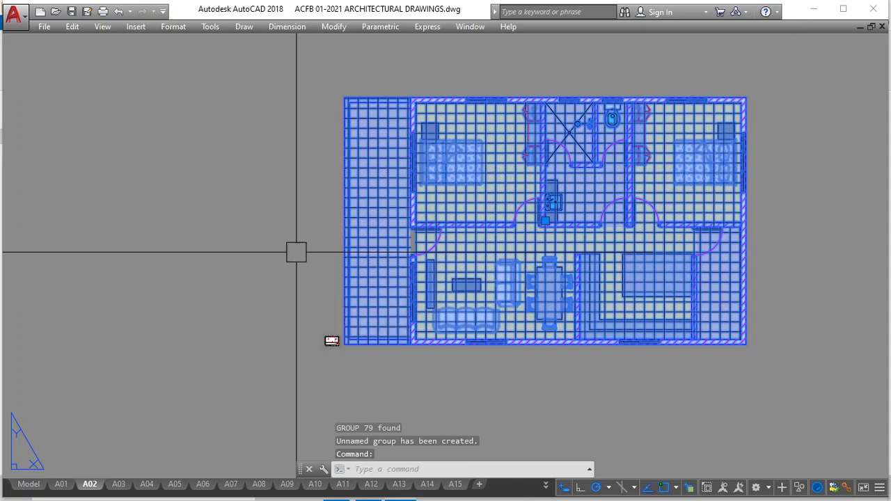
{"action": "key", "text": "Return"}
{"action": "scroll", "coordinate": [343, 352], "scroll_direction": "up", "scroll_amount": 8}
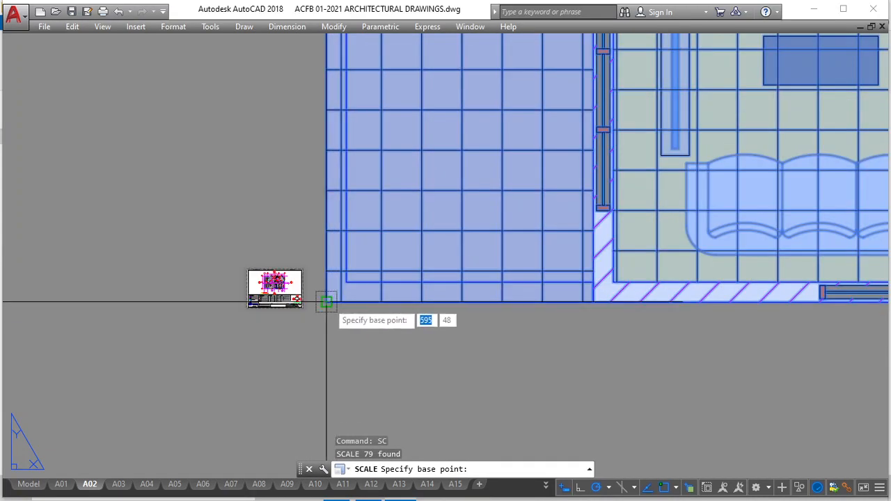
{"action": "left_click", "coordinate": [326, 302]}
{"action": "scroll", "coordinate": [327, 355], "scroll_direction": "down", "scroll_amount": 7}
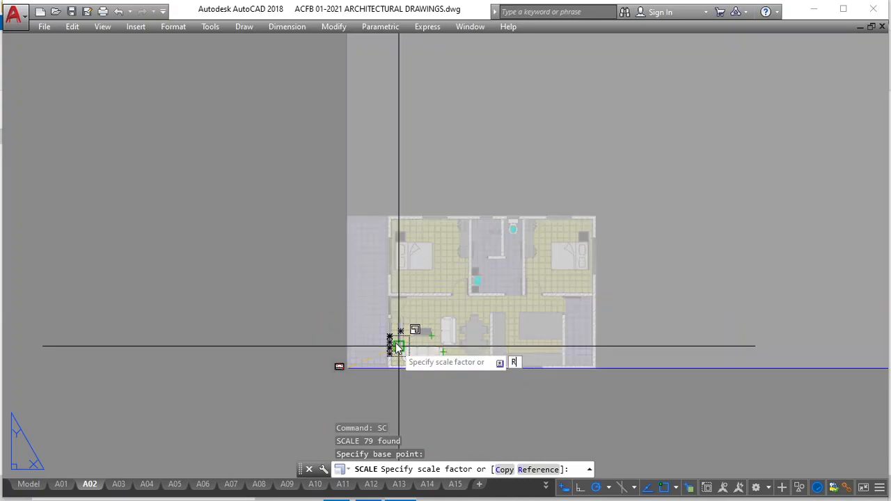
{"action": "type", "text": "R"}
{"action": "key", "text": "Return"}
{"action": "scroll", "coordinate": [342, 358], "scroll_direction": "up", "scroll_amount": 8}
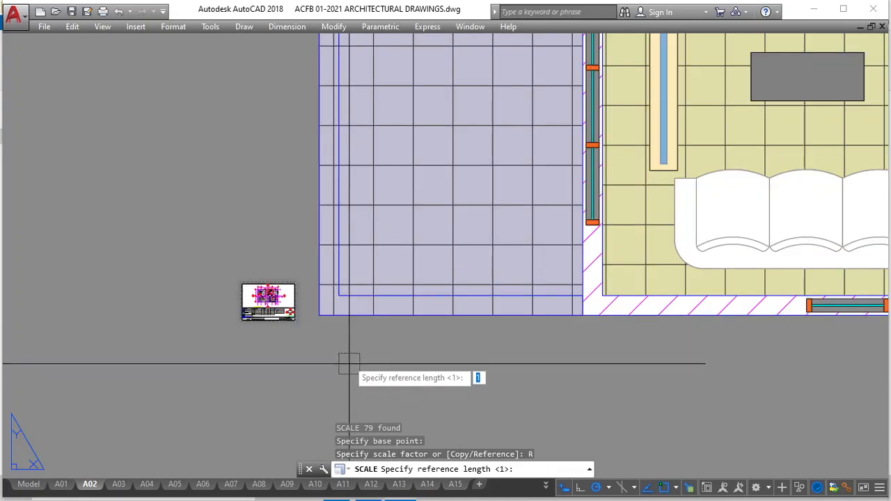
{"action": "left_click", "coordinate": [311, 313]}
{"action": "scroll", "coordinate": [314, 372], "scroll_direction": "down", "scroll_amount": 7}
{"action": "scroll", "coordinate": [459, 52], "scroll_direction": "up", "scroll_amount": 8}
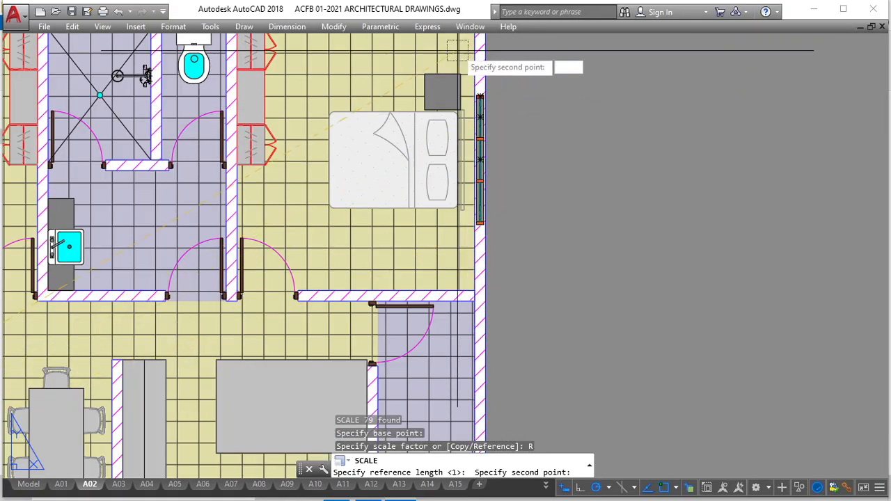
{"action": "middle_click_drag", "start_coordinate": [459, 52], "coordinate": [453, 264]}
{"action": "left_click", "coordinate": [485, 184]}
{"action": "scroll", "coordinate": [485, 181], "scroll_direction": "down", "scroll_amount": 6}
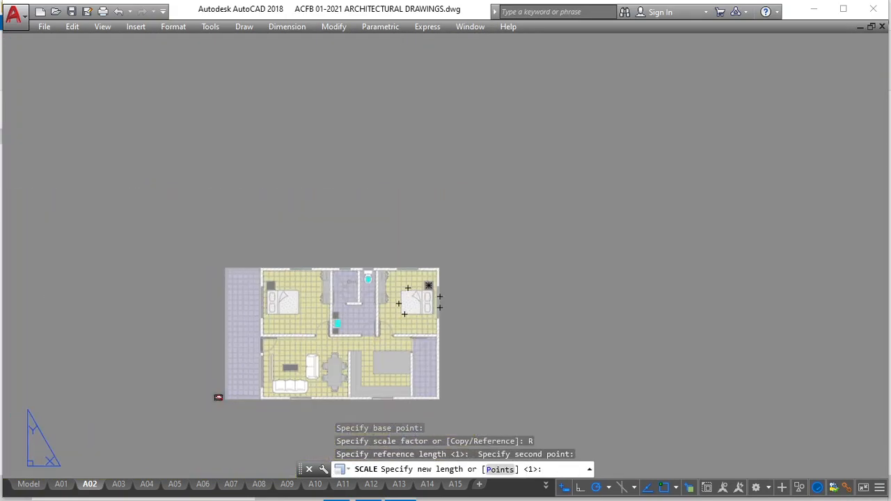
{"action": "middle_click_drag", "start_coordinate": [222, 383], "coordinate": [455, 191]}
{"action": "scroll", "coordinate": [483, 185], "scroll_direction": "up", "scroll_amount": 4}
{"action": "scroll", "coordinate": [312, 327], "scroll_direction": "up", "scroll_amount": 5}
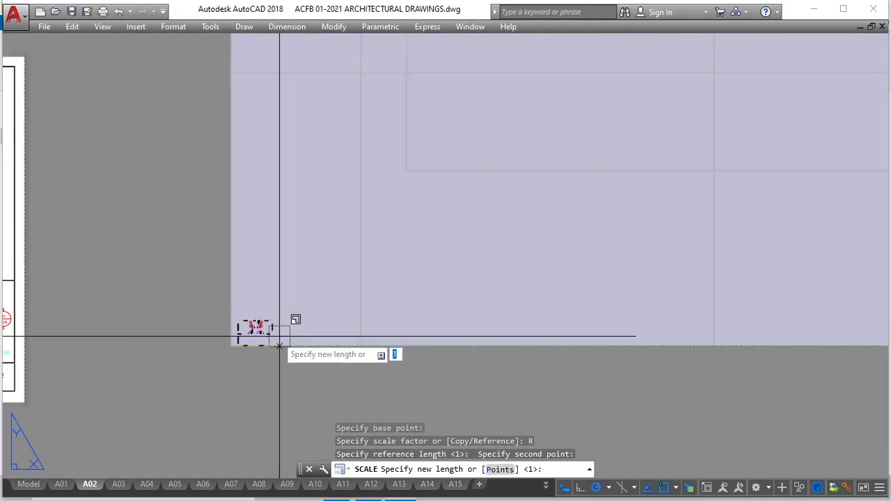
{"action": "left_click", "coordinate": [322, 345]}
Move the reduced floor plan to the empty space just outside the sheet, level with the key to exterior elevations
{"action": "left_click", "coordinate": [292, 330]}
{"action": "scroll", "coordinate": [207, 397], "scroll_direction": "up", "scroll_amount": 2}
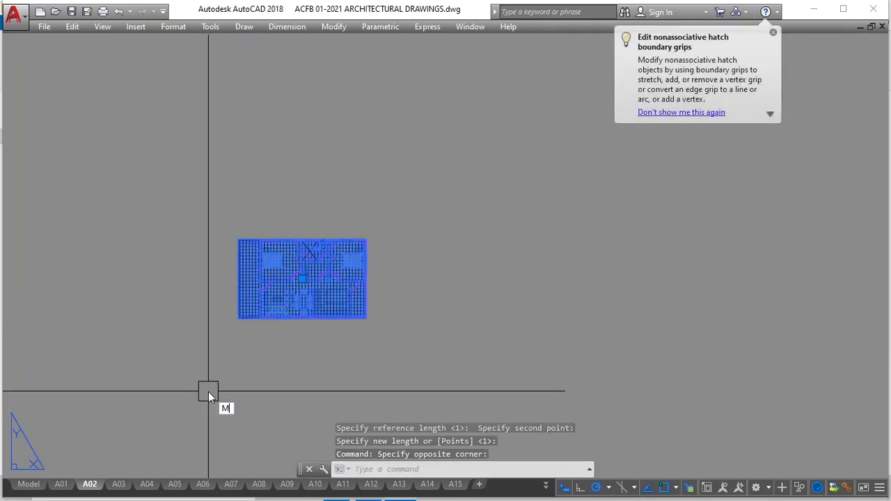
{"action": "key", "text": "Return"}
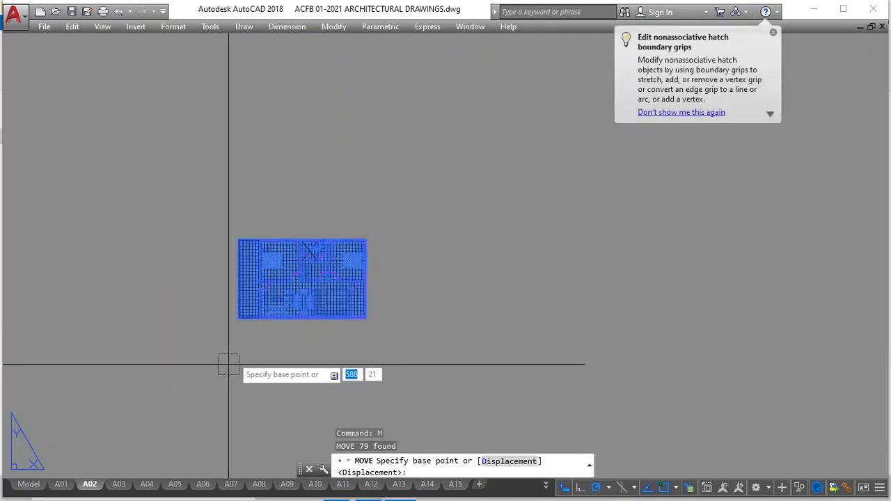
{"action": "left_click", "coordinate": [300, 280]}
{"action": "scroll", "coordinate": [293, 341], "scroll_direction": "up", "scroll_amount": 6}
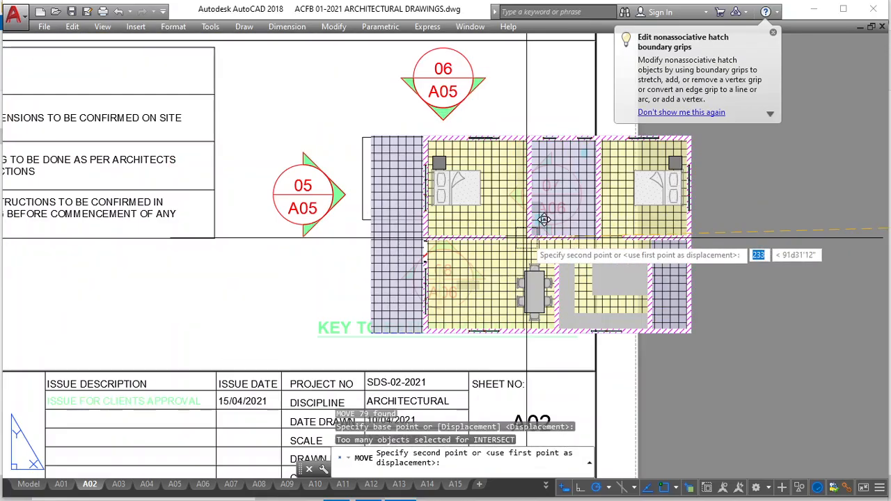
{"action": "scroll", "coordinate": [567, 156], "scroll_direction": "down", "scroll_amount": 3}
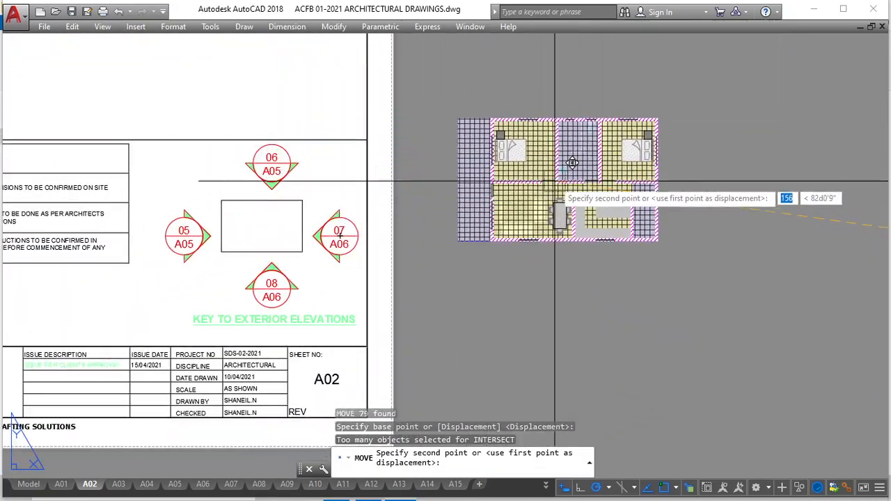
{"action": "left_click", "coordinate": [554, 181]}
{"action": "key", "text": "Escape"}
Move the floor plan by its lower-left corner onto the lower-left corner of the rectangle in the key to exterior elevations
{"action": "left_click", "coordinate": [501, 237]}
{"action": "type", "text": "M"}
{"action": "key", "text": "Return"}
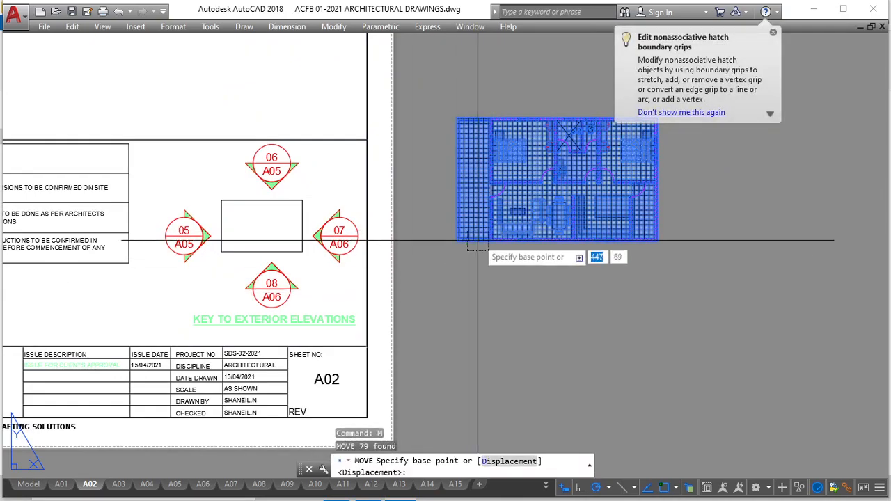
{"action": "left_click", "coordinate": [457, 243]}
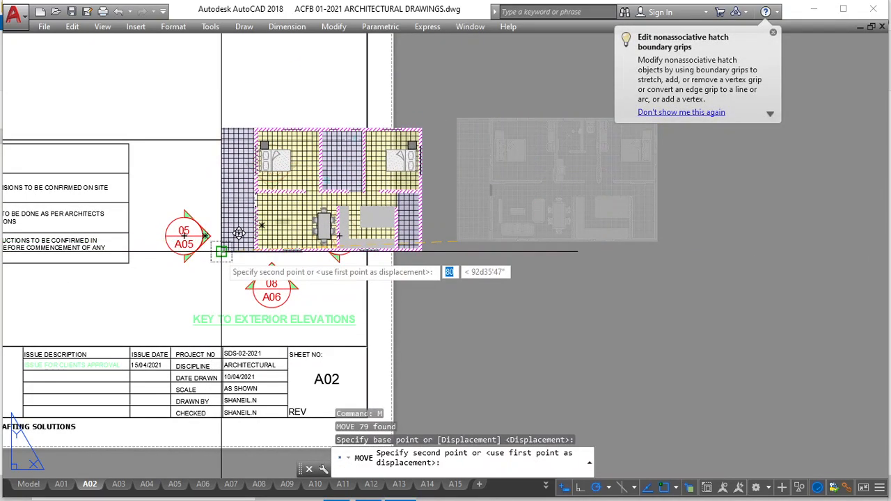
{"action": "left_click", "coordinate": [222, 252]}
{"action": "key", "text": "Escape"}
Scale the floor plan from its lower-left corner by reference to its diagonal, picking the new length just beyond the key rectangle's upper-right corner
{"action": "left_click", "coordinate": [225, 170]}
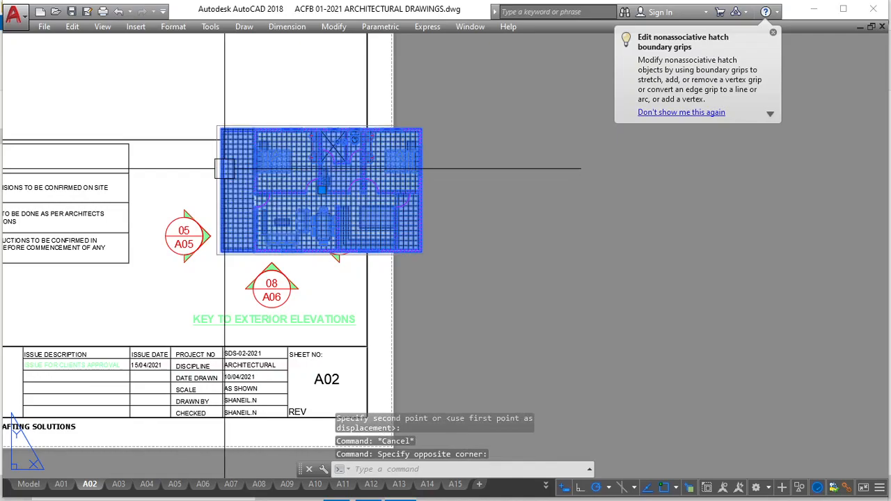
{"action": "type", "text": "SC"}
{"action": "key", "text": "Return"}
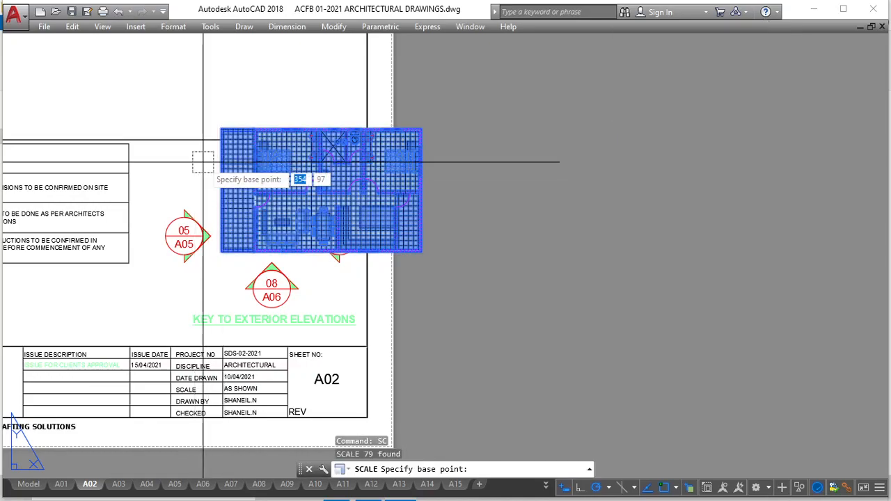
{"action": "left_click", "coordinate": [221, 252]}
{"action": "type", "text": "R"}
{"action": "key", "text": "Return"}
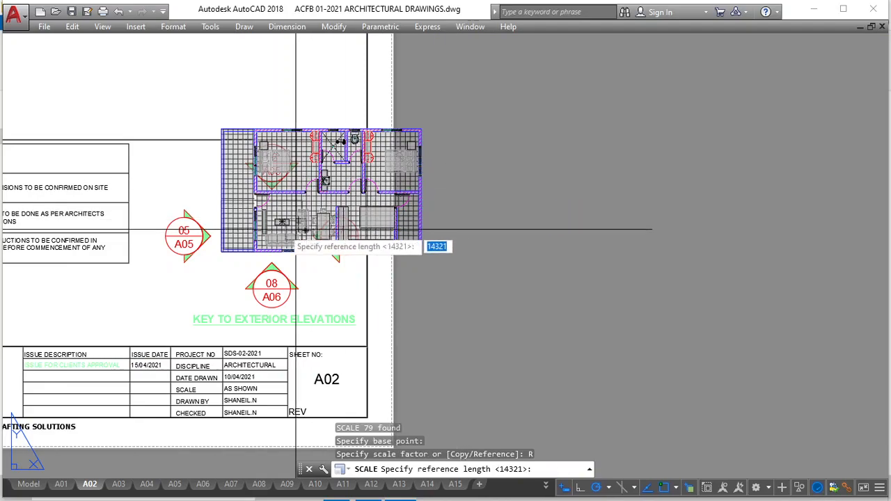
{"action": "left_click", "coordinate": [221, 252]}
{"action": "left_click", "coordinate": [421, 127]}
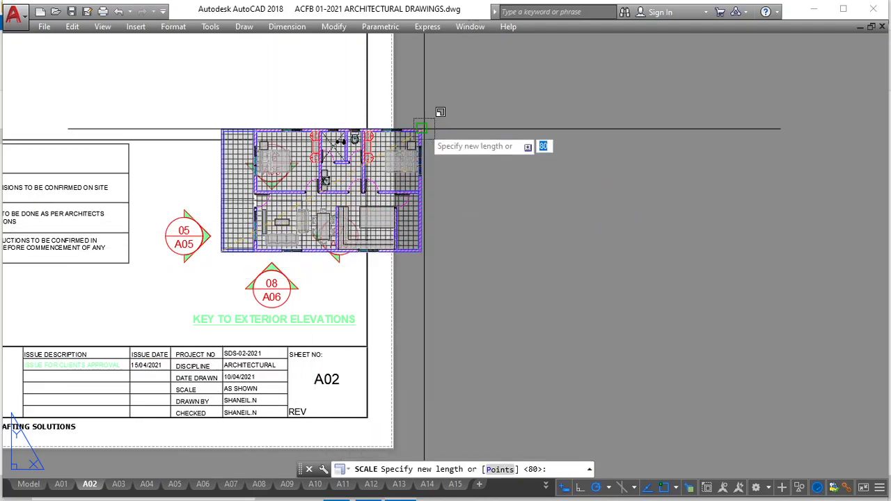
{"action": "scroll", "coordinate": [225, 251], "scroll_direction": "up", "scroll_amount": 5}
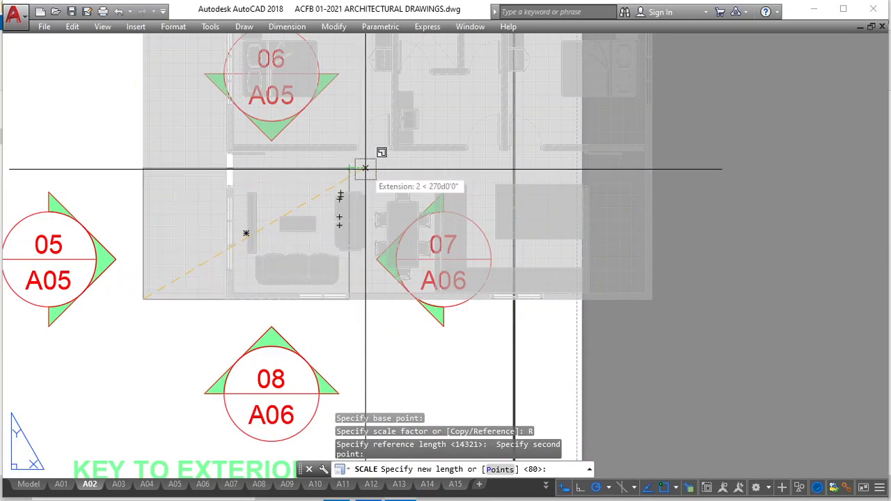
{"action": "left_click", "coordinate": [367, 168]}
Nudge the scaled floor plan into position between the elevation markers 05, 06, 07 and 08 of the key
{"action": "mouse_move", "coordinate": [285, 249]}
{"action": "middle_mouse_down"}
{"action": "mouse_move", "coordinate": [385, 236]}
{"action": "mouse_move", "coordinate": [422, 218]}
{"action": "middle_mouse_up"}
{"action": "left_click", "coordinate": [416, 219]}
{"action": "scroll", "coordinate": [414, 226], "scroll_direction": "down", "scroll_amount": 2}
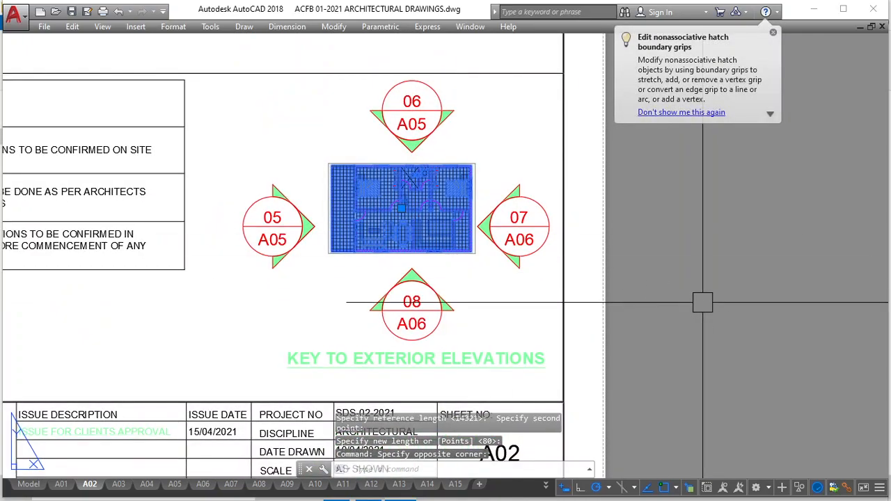
{"action": "type", "text": "m"}
{"action": "key", "text": "Return"}
{"action": "left_click", "coordinate": [705, 304]}
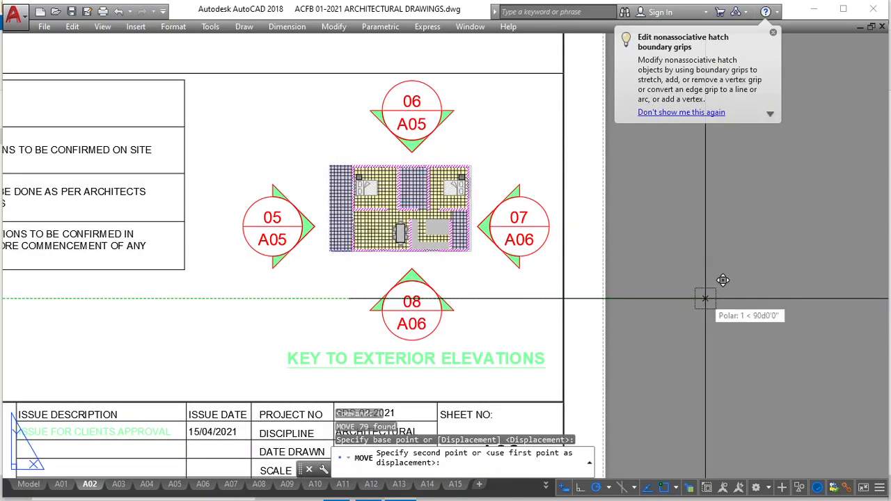
{"action": "key", "text": "Escape"}
Inspect the key to exterior elevations up close and against the whole of sheet A02
{"action": "scroll", "coordinate": [557, 300], "scroll_direction": "down", "scroll_amount": 4}
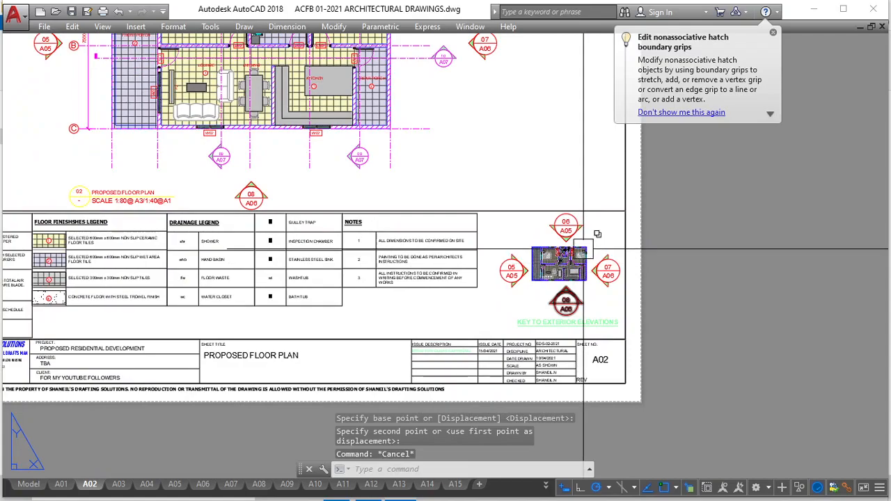
{"action": "scroll", "coordinate": [583, 249], "scroll_direction": "up", "scroll_amount": 5}
{"action": "scroll", "coordinate": [574, 240], "scroll_direction": "down", "scroll_amount": 2}
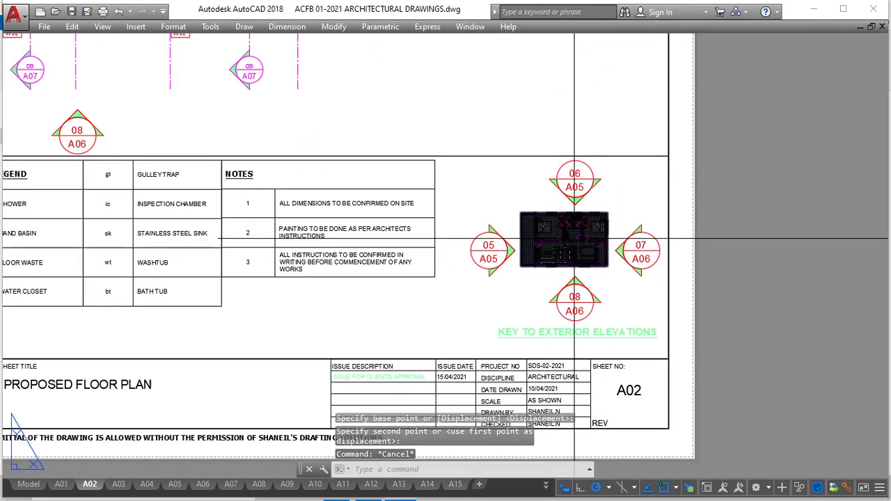
{"action": "scroll", "coordinate": [474, 296], "scroll_direction": "down", "scroll_amount": 2}
{"action": "left_click", "coordinate": [697, 259]}
{"action": "key", "text": "Escape"}
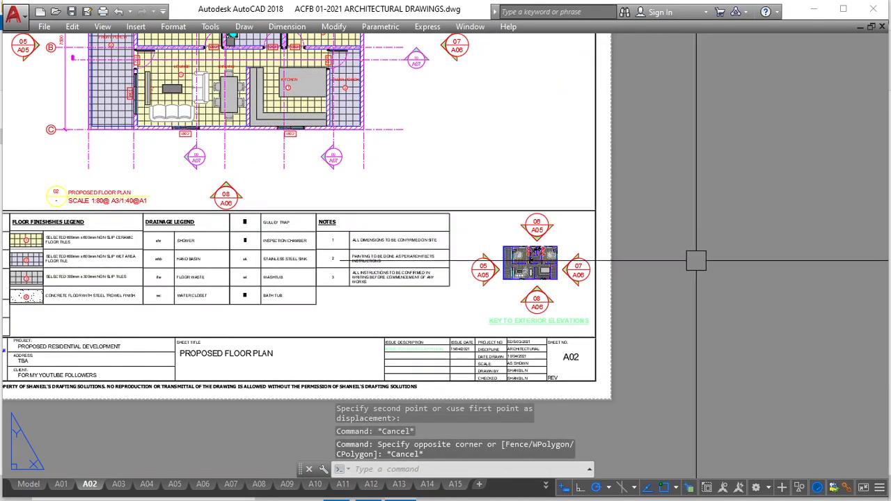
{"action": "left_click", "coordinate": [502, 263]}
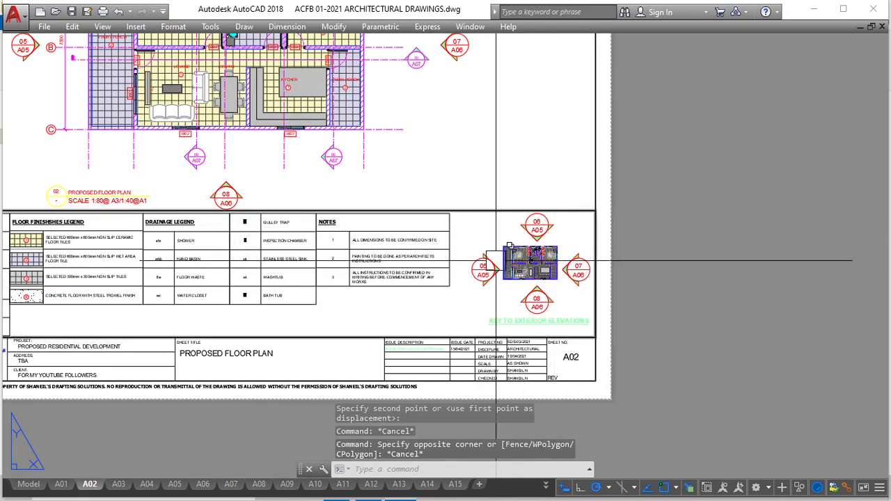
{"action": "scroll", "coordinate": [502, 263], "scroll_direction": "down", "scroll_amount": 4}
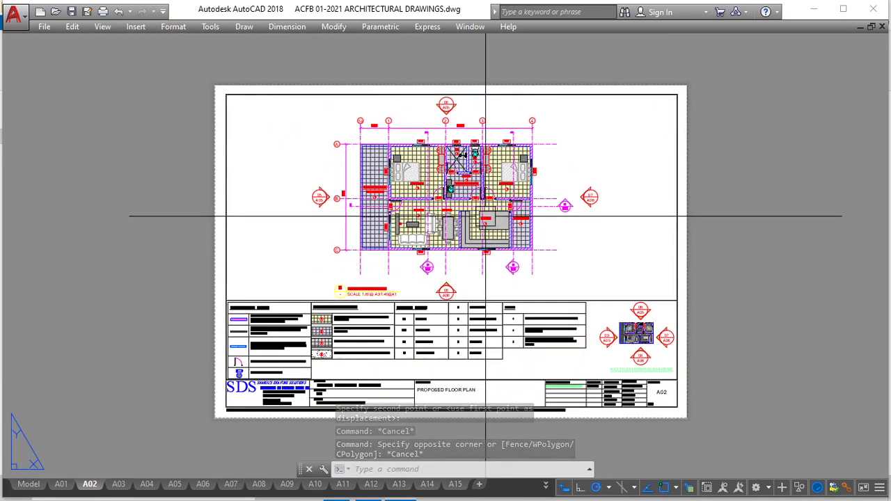
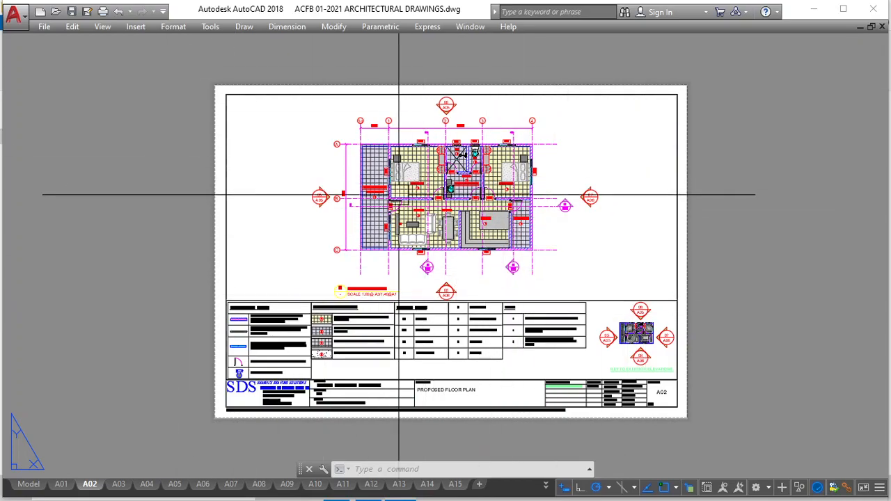
Open layout A01 and review the proposed site and drainage plan with its legends and title block
{"action": "left_click", "coordinate": [61, 484]}
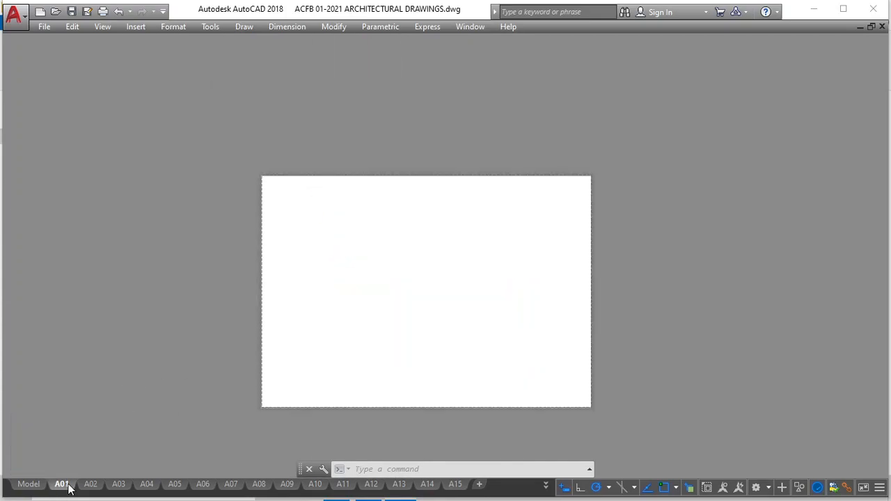
{"action": "scroll", "coordinate": [413, 320], "scroll_direction": "up", "scroll_amount": 5}
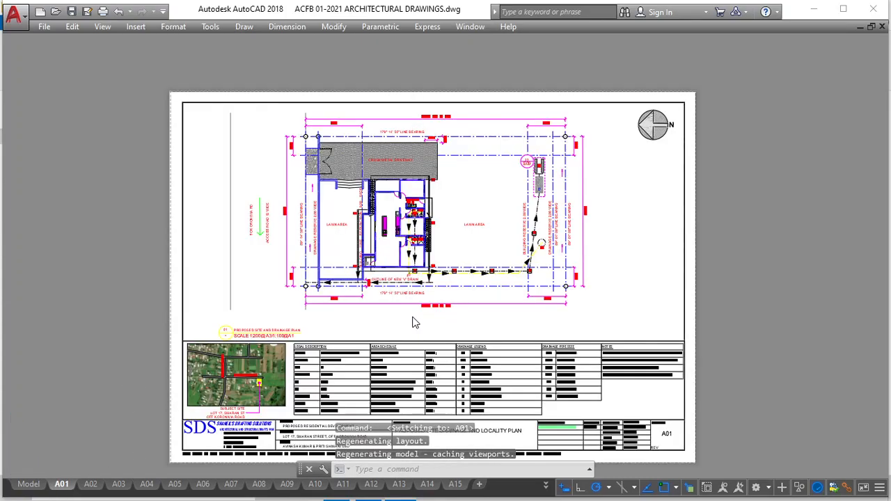
{"action": "middle_click_drag", "start_coordinate": [451, 264], "coordinate": [461, 322]}
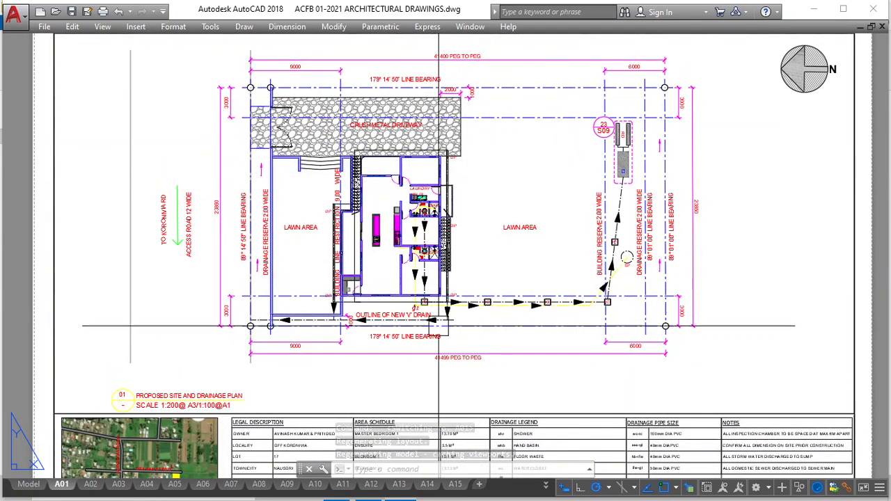
{"action": "middle_click_drag", "start_coordinate": [458, 321], "coordinate": [431, 416]}
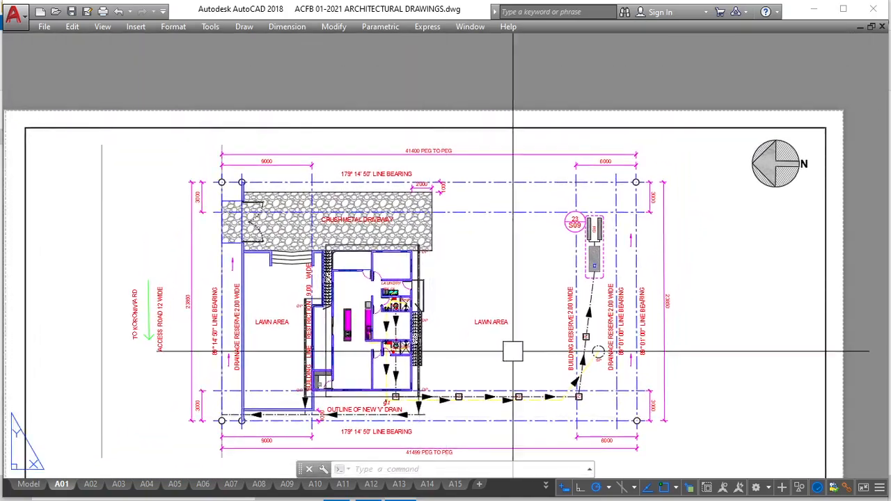
{"action": "scroll", "coordinate": [511, 311], "scroll_direction": "down", "scroll_amount": 3}
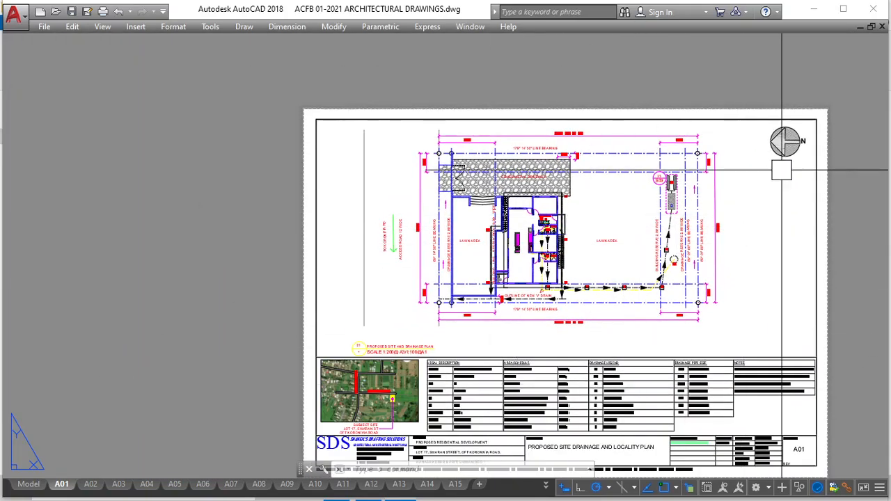
{"action": "middle_click_drag", "start_coordinate": [363, 398], "coordinate": [323, 400]}
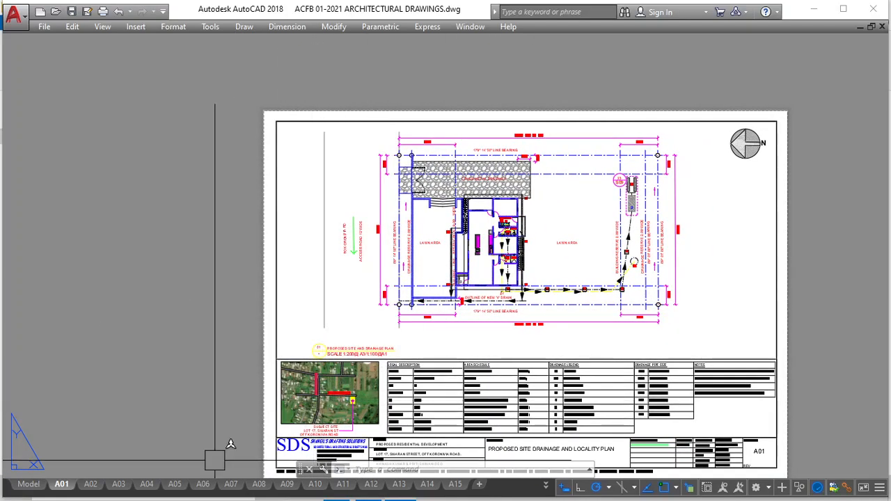
Return to layout A02 to review the proposed floor plan and open layout A03
{"action": "left_click", "coordinate": [90, 483]}
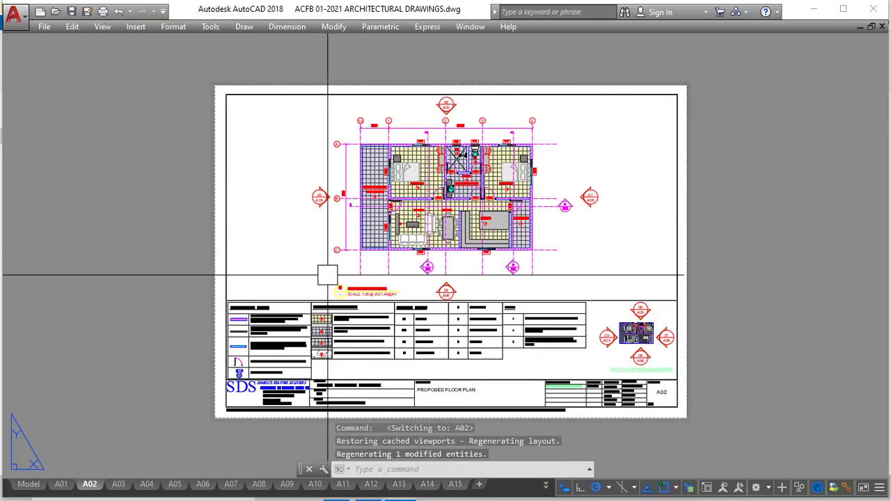
{"action": "scroll", "coordinate": [328, 275], "scroll_direction": "up", "scroll_amount": 5}
{"action": "scroll", "coordinate": [413, 190], "scroll_direction": "down", "scroll_amount": 2}
{"action": "middle_click_drag", "start_coordinate": [440, 165], "coordinate": [445, 228]}
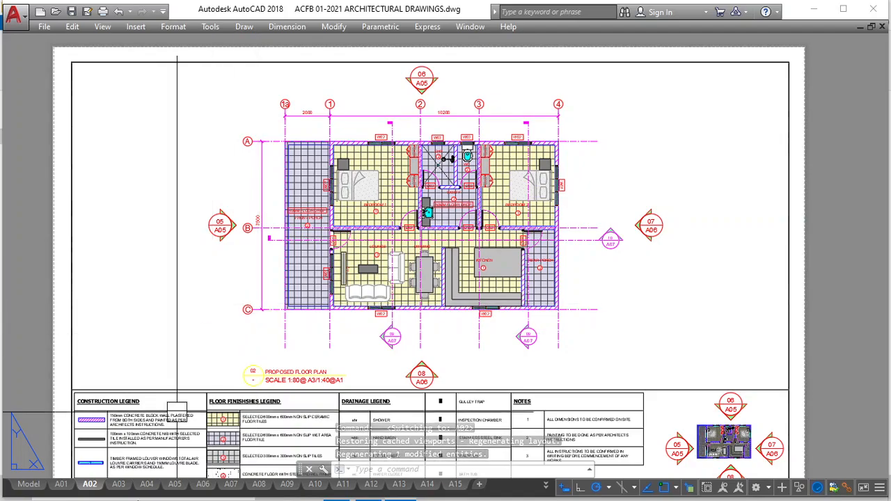
{"action": "left_click", "coordinate": [119, 484]}
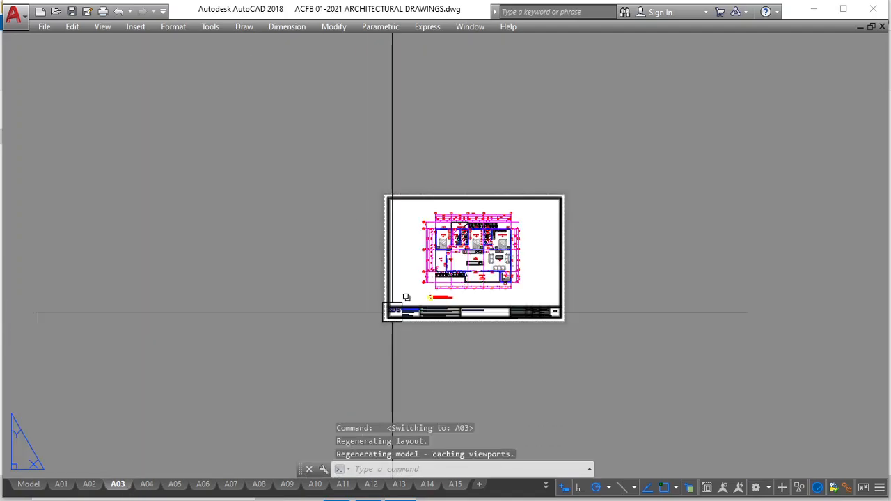
Review the floor dimension plan on layout A03 up close, from the upper grid lines to the lower dimensions
{"action": "scroll", "coordinate": [478, 265], "scroll_direction": "up", "scroll_amount": 6}
{"action": "middle_click_drag", "start_coordinate": [479, 233], "coordinate": [449, 289]}
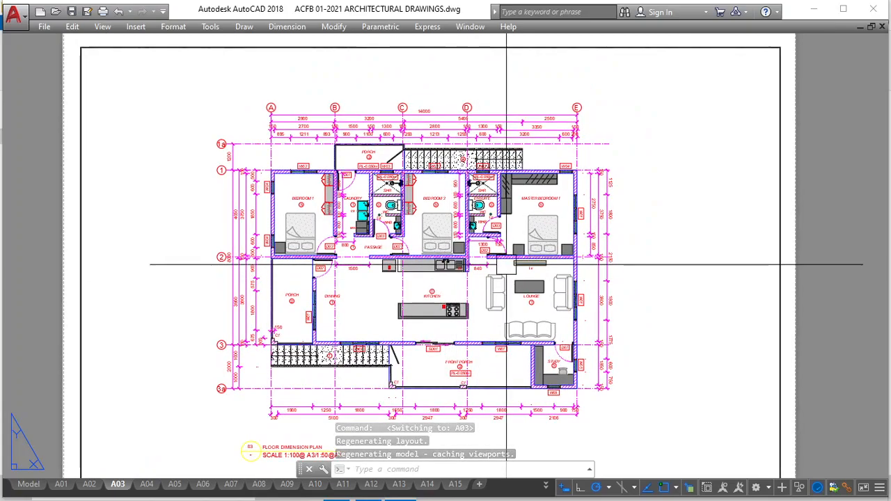
{"action": "middle_click_drag", "start_coordinate": [393, 353], "coordinate": [411, 229]}
{"action": "middle_click_drag", "start_coordinate": [302, 351], "coordinate": [279, 480]}
Open layout A04 and examine the reflected ceiling plan together with its ceiling finish legend
{"action": "left_click", "coordinate": [146, 484]}
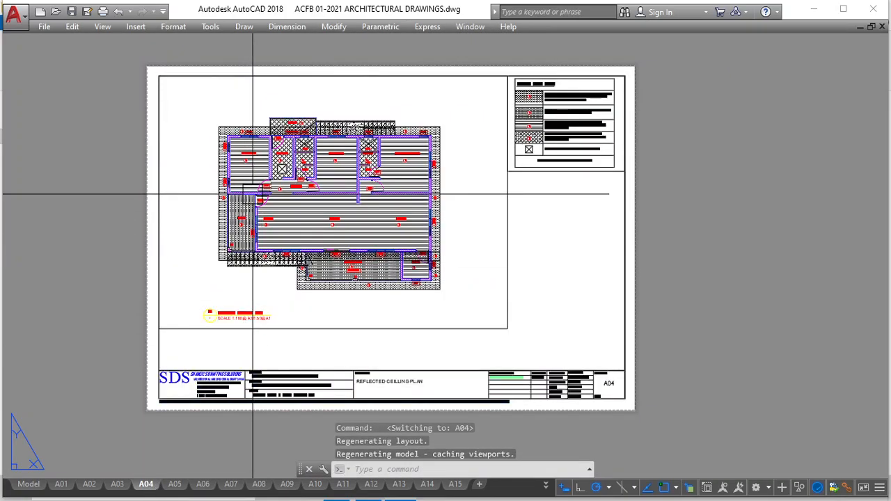
{"action": "scroll", "coordinate": [271, 205], "scroll_direction": "up", "scroll_amount": 2}
{"action": "scroll", "coordinate": [275, 212], "scroll_direction": "down", "scroll_amount": 2}
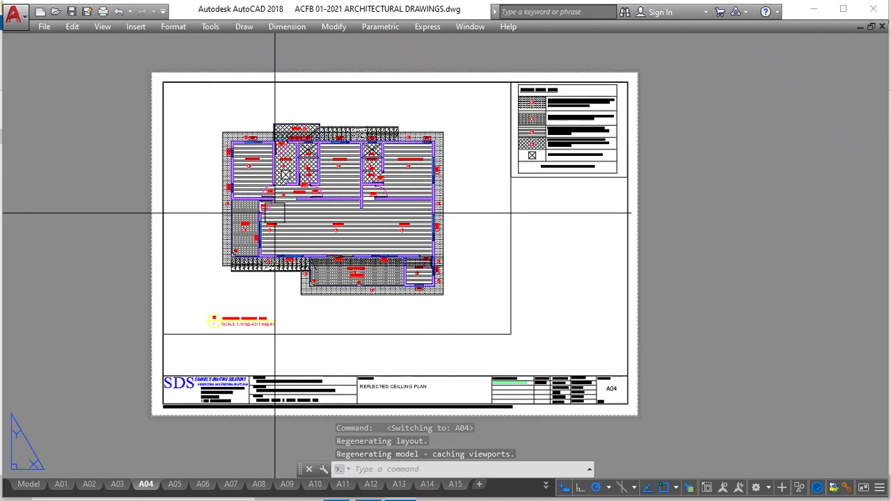
{"action": "scroll", "coordinate": [372, 195], "scroll_direction": "up", "scroll_amount": 3}
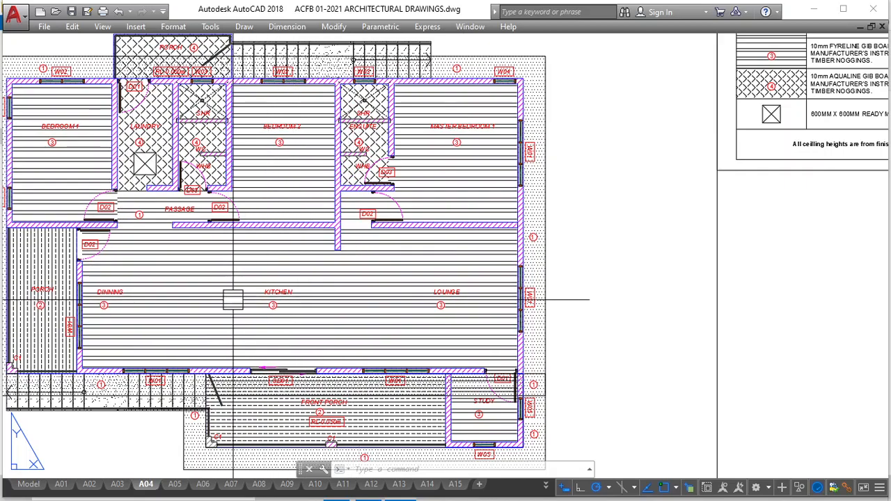
{"action": "middle_click_drag", "start_coordinate": [318, 301], "coordinate": [215, 431]}
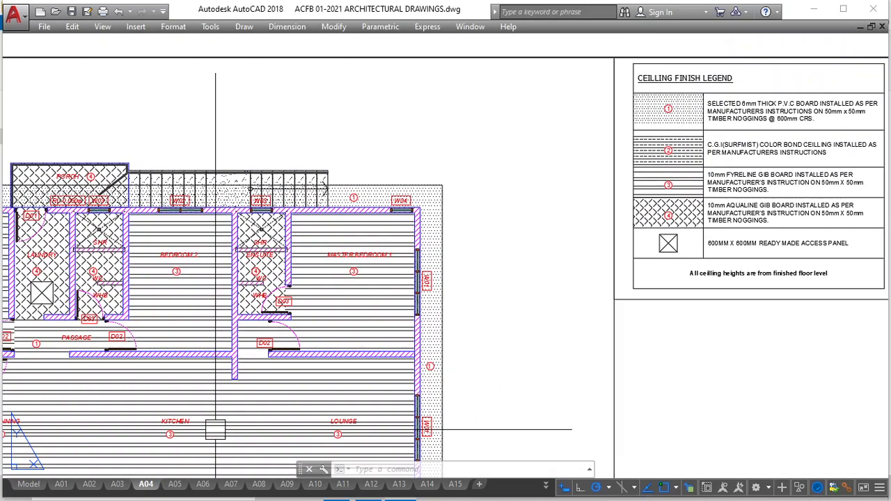
{"action": "scroll", "coordinate": [805, 208], "scroll_direction": "up", "scroll_amount": 4}
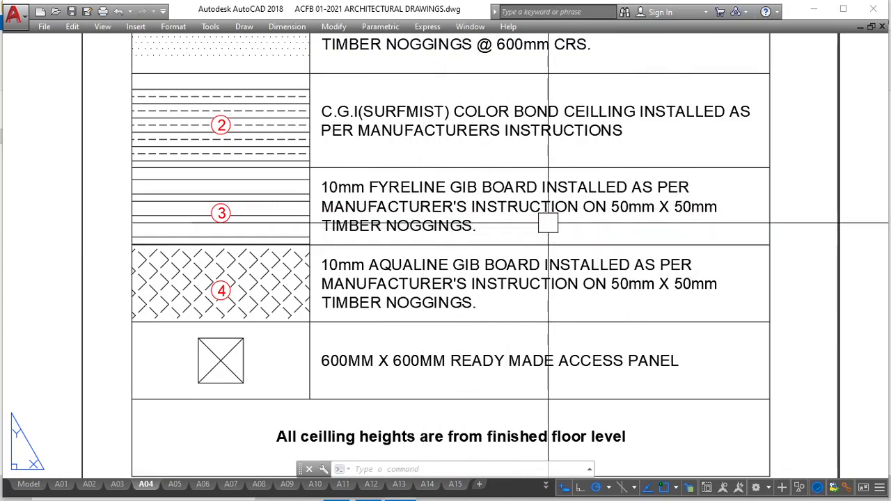
{"action": "scroll", "coordinate": [547, 223], "scroll_direction": "down", "scroll_amount": 5}
{"action": "middle_click_drag", "start_coordinate": [472, 209], "coordinate": [511, 117]}
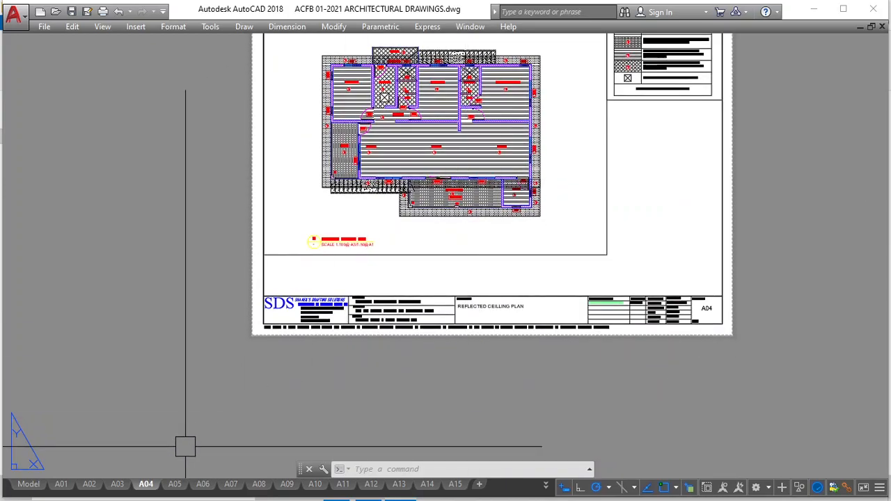
Open layout A05 and review proposed exterior elevations A and B with the key reference table
{"action": "left_click", "coordinate": [175, 484]}
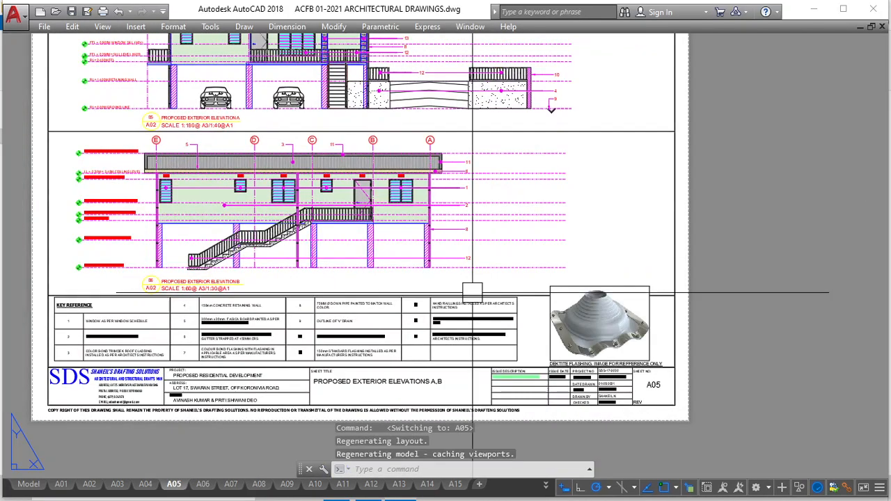
{"action": "scroll", "coordinate": [348, 199], "scroll_direction": "down", "scroll_amount": 3}
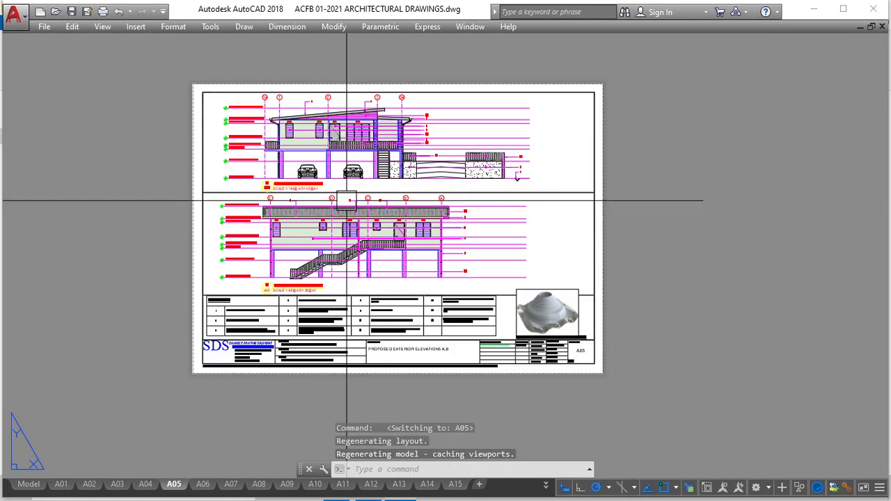
{"action": "scroll", "coordinate": [390, 93], "scroll_direction": "up", "scroll_amount": 2}
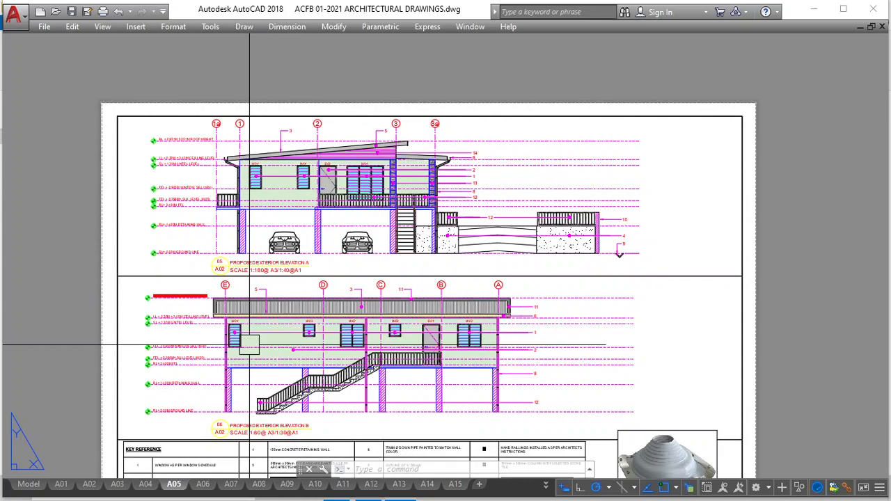
Open layout A06 and examine exterior elevations C and D, the skirting detail and its timber skirting note
{"action": "left_click", "coordinate": [202, 484]}
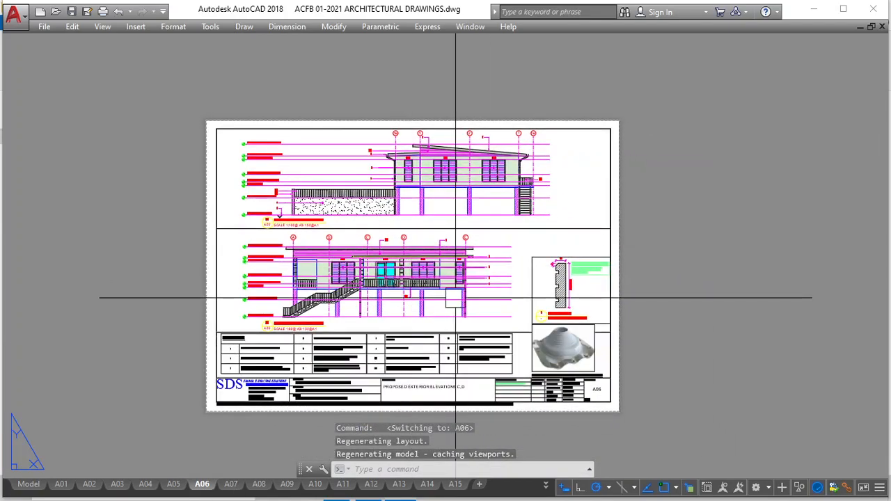
{"action": "scroll", "coordinate": [581, 312], "scroll_direction": "up", "scroll_amount": 4}
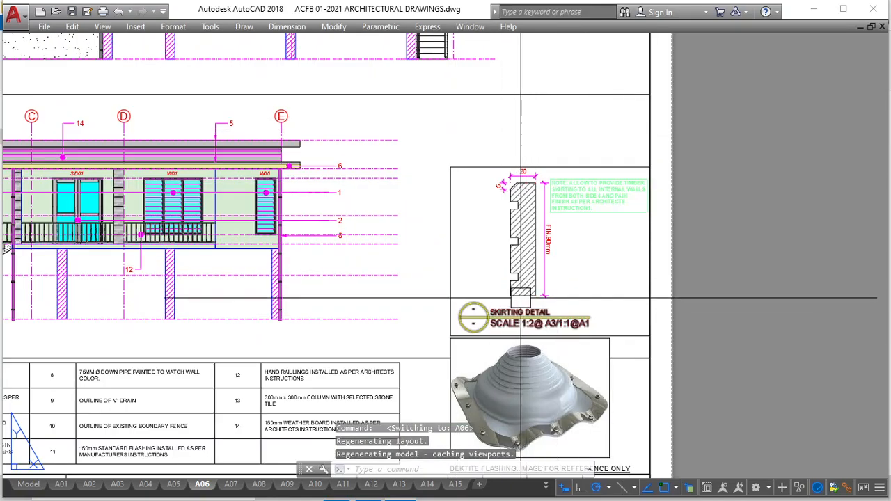
{"action": "scroll", "coordinate": [523, 297], "scroll_direction": "down", "scroll_amount": 4}
{"action": "scroll", "coordinate": [524, 297], "scroll_direction": "up", "scroll_amount": 7}
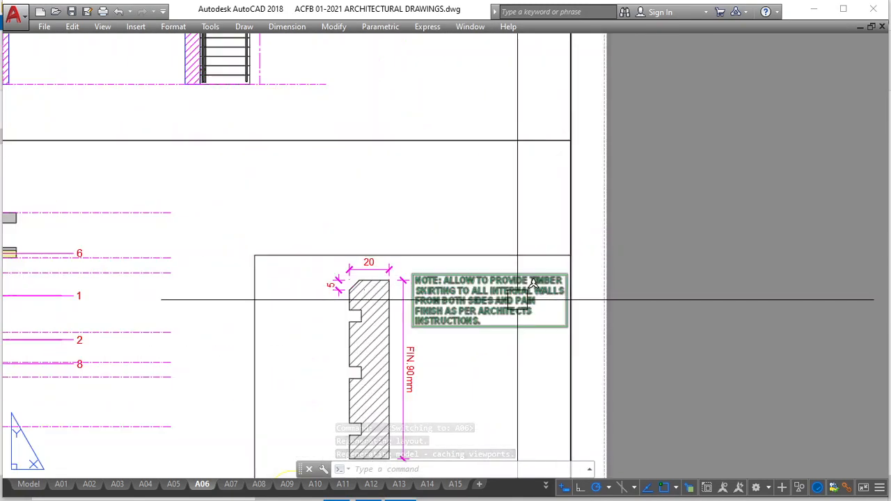
{"action": "left_click", "coordinate": [517, 300]}
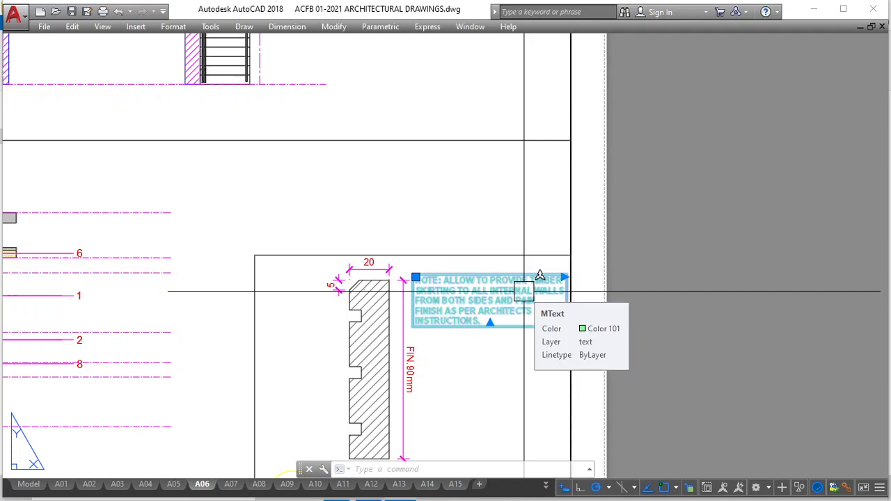
{"action": "key", "text": "Escape"}
{"action": "scroll", "coordinate": [557, 261], "scroll_direction": "down", "scroll_amount": 3}
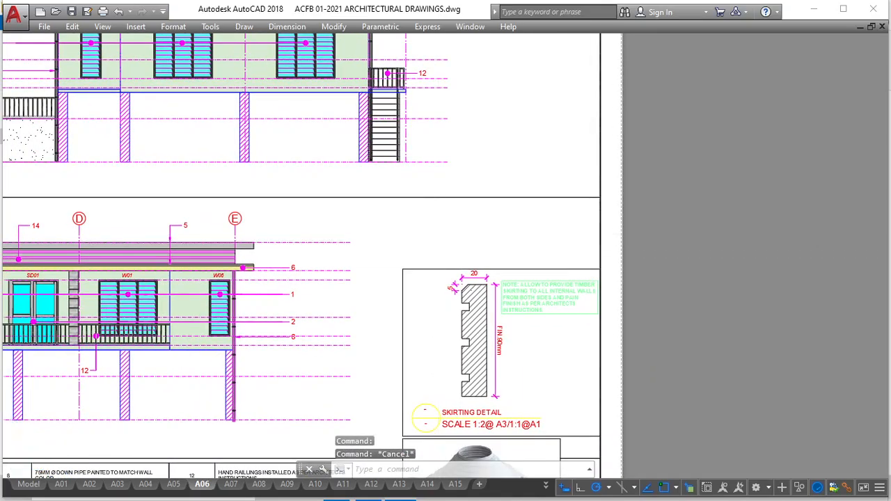
{"action": "scroll", "coordinate": [550, 229], "scroll_direction": "down", "scroll_amount": 5}
{"action": "scroll", "coordinate": [577, 278], "scroll_direction": "up", "scroll_amount": 6}
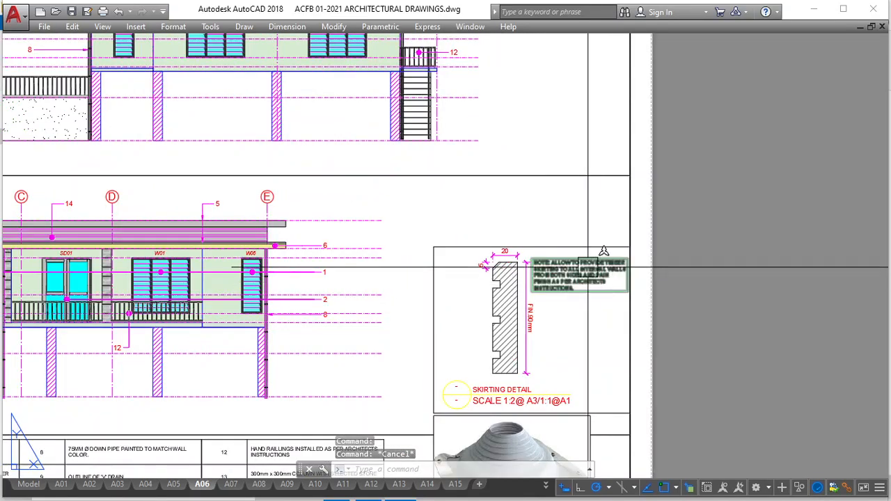
{"action": "scroll", "coordinate": [487, 268], "scroll_direction": "down", "scroll_amount": 6}
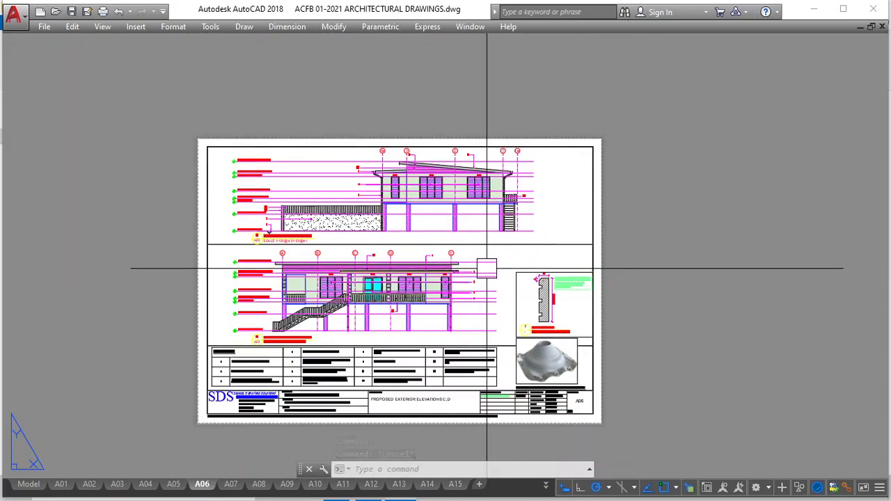
Plot layout A06 with DWG To PDF.pc3 and save the PDF as 1 in the P1 folder
{"action": "key", "text": "ctrl+p"}
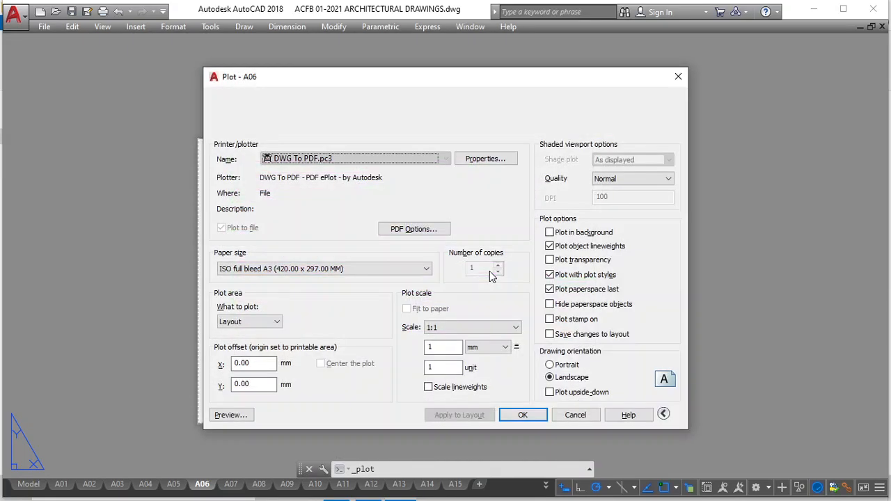
{"action": "left_click", "coordinate": [521, 416]}
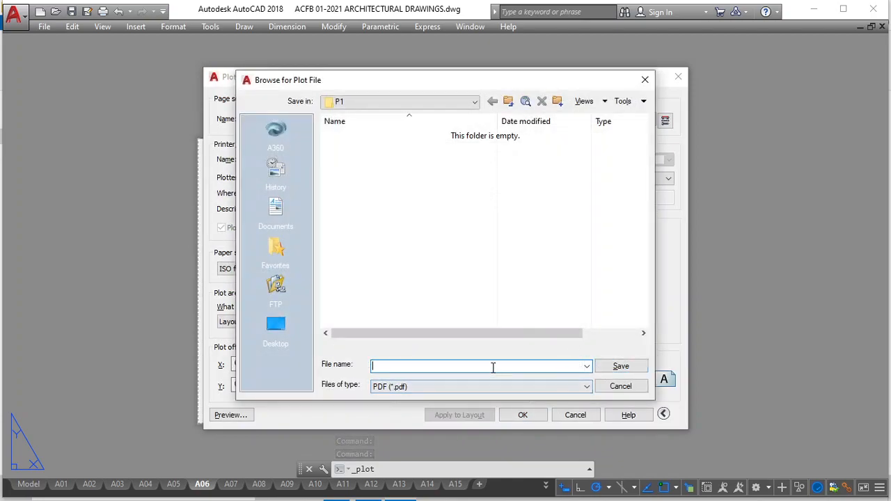
{"action": "type", "text": "1"}
{"action": "left_click", "coordinate": [600, 369]}
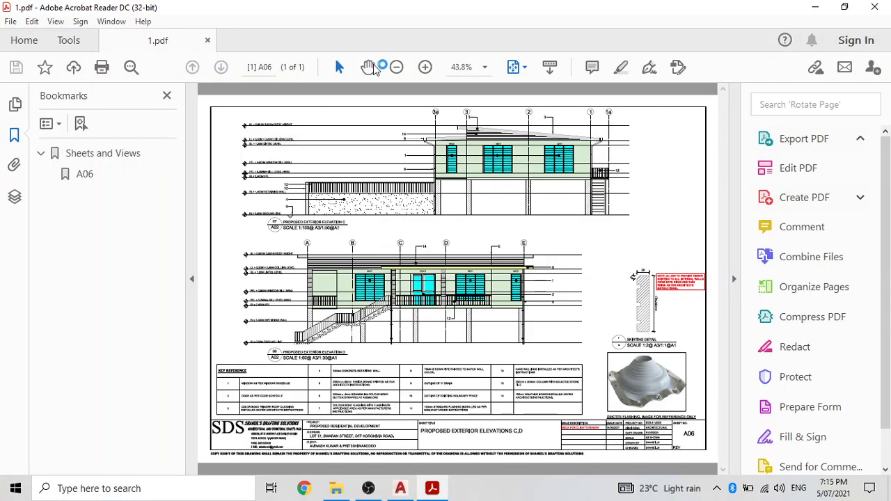
Inspect the skirting detail and its note in the plotted PDF at 100%, then close the PDF
{"action": "left_click", "coordinate": [425, 68]}
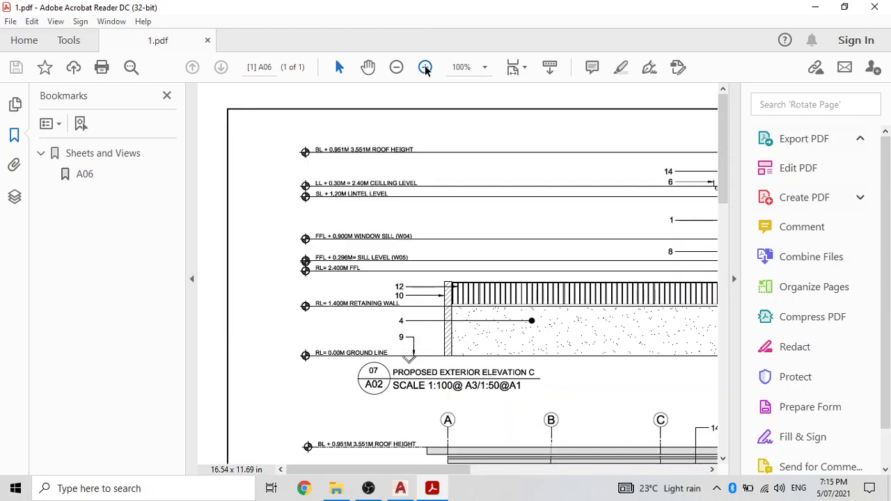
{"action": "left_click_drag", "start_coordinate": [410, 471], "coordinate": [634, 453]}
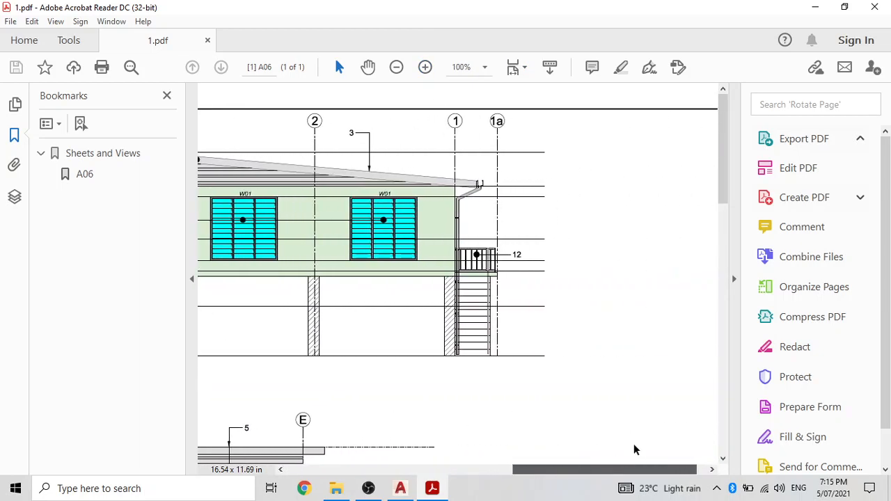
{"action": "scroll", "coordinate": [626, 445], "scroll_direction": "down", "scroll_amount": 4}
{"action": "scroll", "coordinate": [614, 426], "scroll_direction": "down", "scroll_amount": 3}
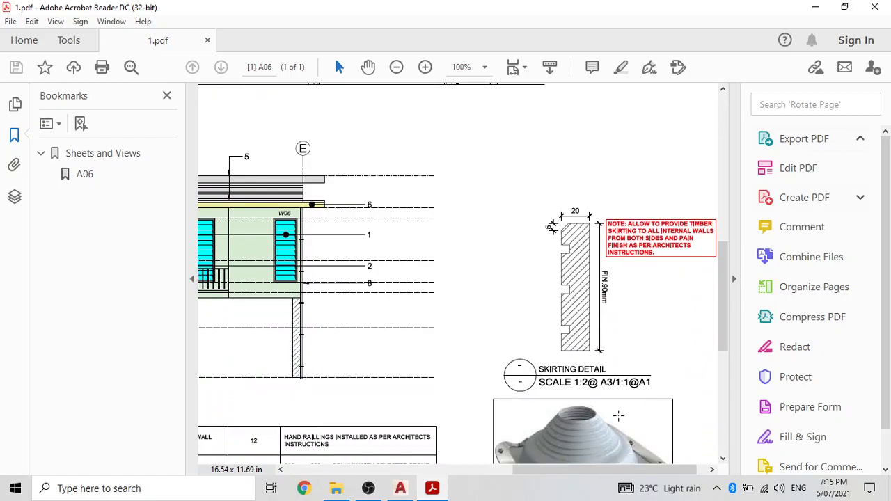
{"action": "scroll", "coordinate": [618, 415], "scroll_direction": "up", "scroll_amount": 1}
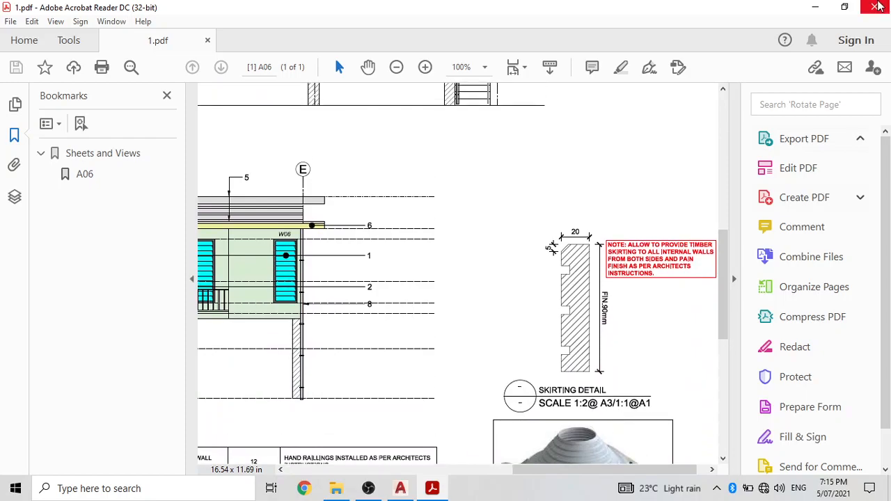
{"action": "left_click", "coordinate": [879, 7]}
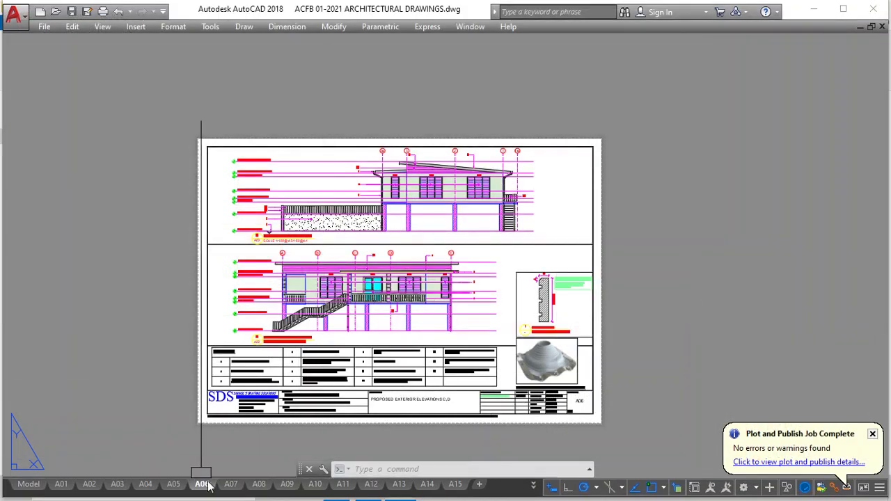
Open layout A07 and examine building cross-sections E-E and F-F, including the lounge and kitchen interiors
{"action": "left_click", "coordinate": [227, 485]}
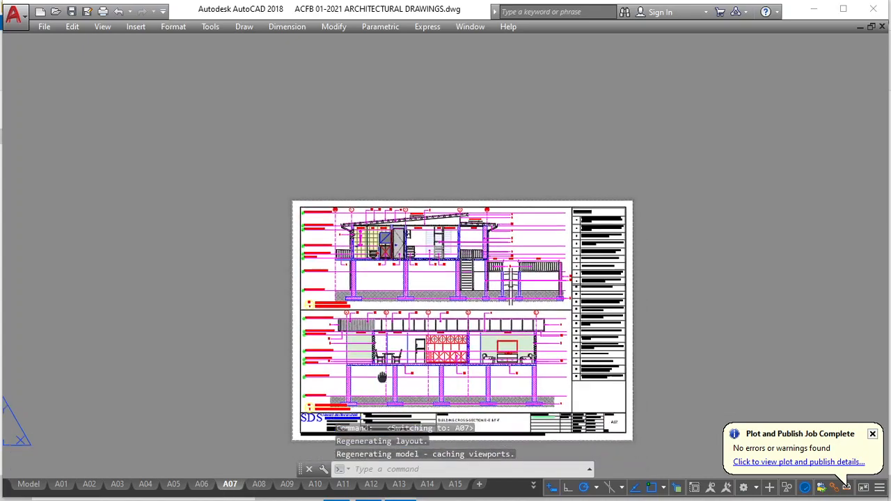
{"action": "scroll", "coordinate": [347, 143], "scroll_direction": "up", "scroll_amount": 2}
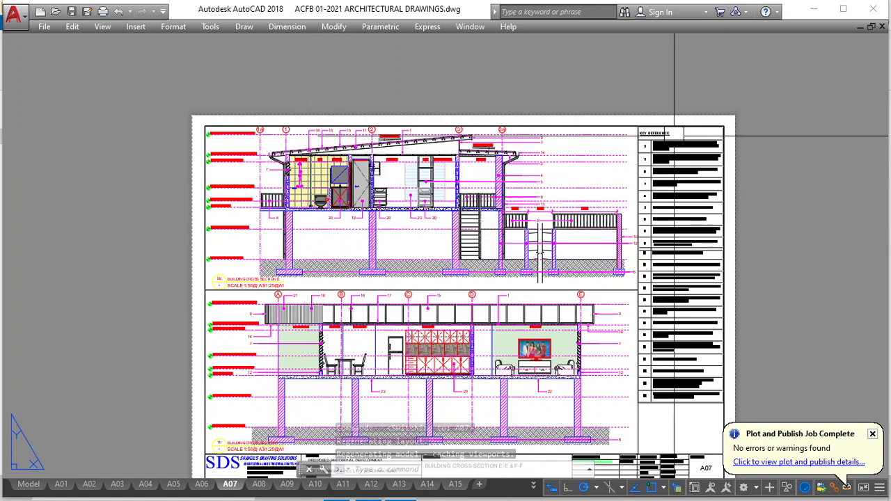
{"action": "middle_click_drag", "start_coordinate": [541, 408], "coordinate": [468, 314]}
{"action": "scroll", "coordinate": [451, 270], "scroll_direction": "up", "scroll_amount": 5}
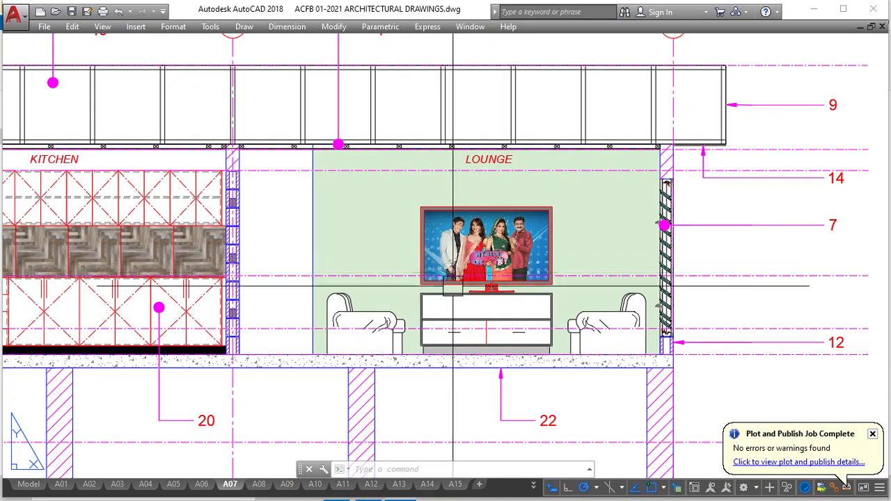
{"action": "scroll", "coordinate": [334, 240], "scroll_direction": "down", "scroll_amount": 5}
{"action": "scroll", "coordinate": [334, 240], "scroll_direction": "up", "scroll_amount": 3}
{"action": "scroll", "coordinate": [335, 240], "scroll_direction": "down", "scroll_amount": 3}
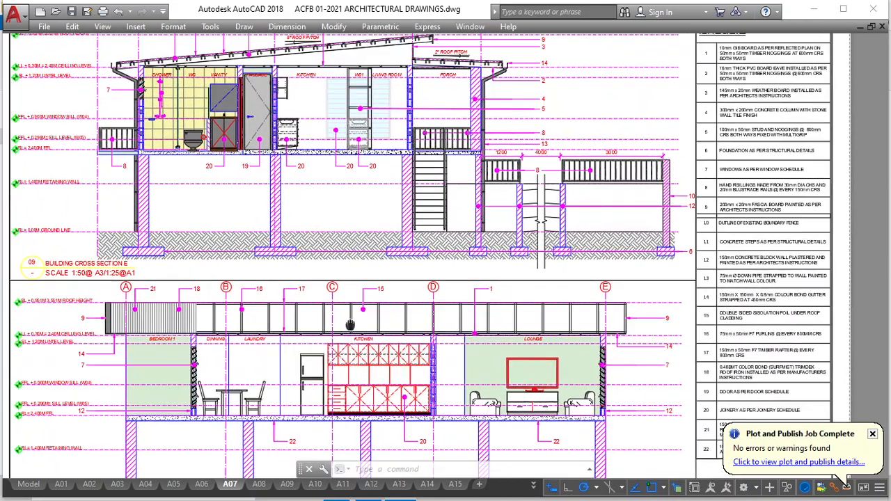
{"action": "scroll", "coordinate": [299, 272], "scroll_direction": "down", "scroll_amount": 1}
{"action": "middle_click_drag", "start_coordinate": [295, 282], "coordinate": [345, 243]}
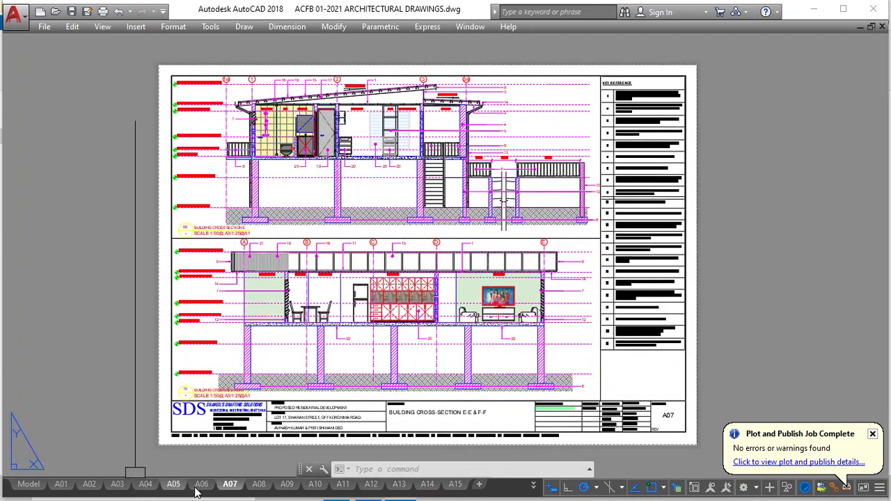
Open layout A08 and review the proposed roof plan, the terminal vent image and the key to exterior elevations
{"action": "left_click", "coordinate": [258, 485]}
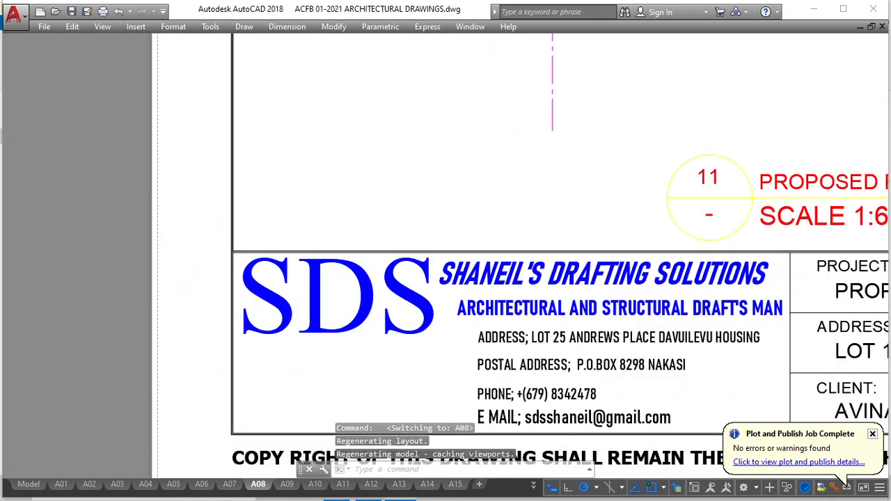
{"action": "scroll", "coordinate": [370, 250], "scroll_direction": "up", "scroll_amount": 4}
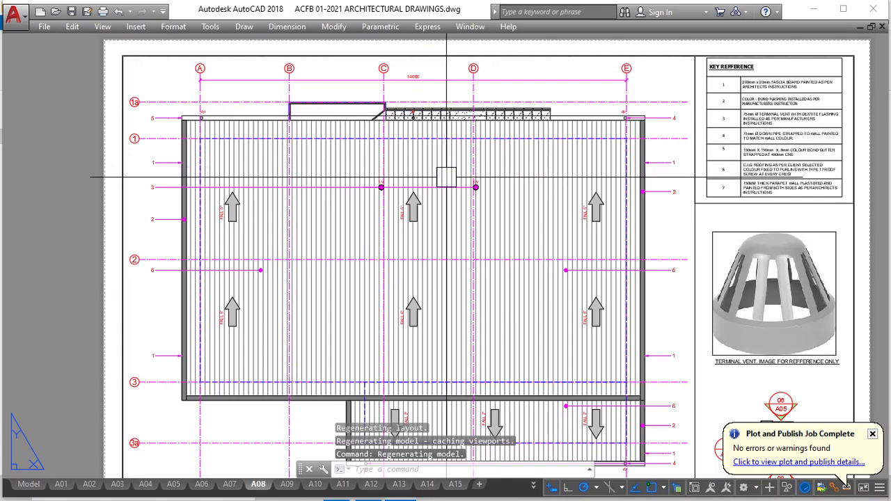
{"action": "scroll", "coordinate": [475, 187], "scroll_direction": "down", "scroll_amount": 2}
{"action": "scroll", "coordinate": [630, 294], "scroll_direction": "up", "scroll_amount": 4}
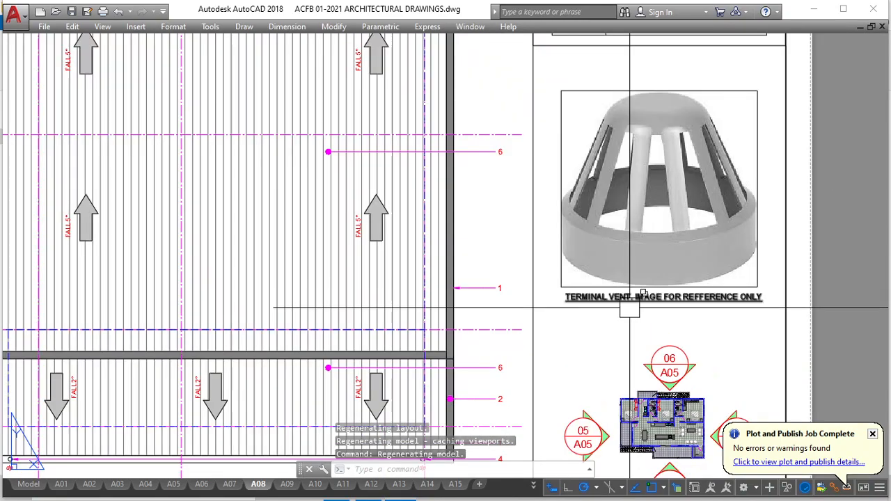
{"action": "scroll", "coordinate": [610, 301], "scroll_direction": "down", "scroll_amount": 4}
{"action": "scroll", "coordinate": [619, 338], "scroll_direction": "up", "scroll_amount": 4}
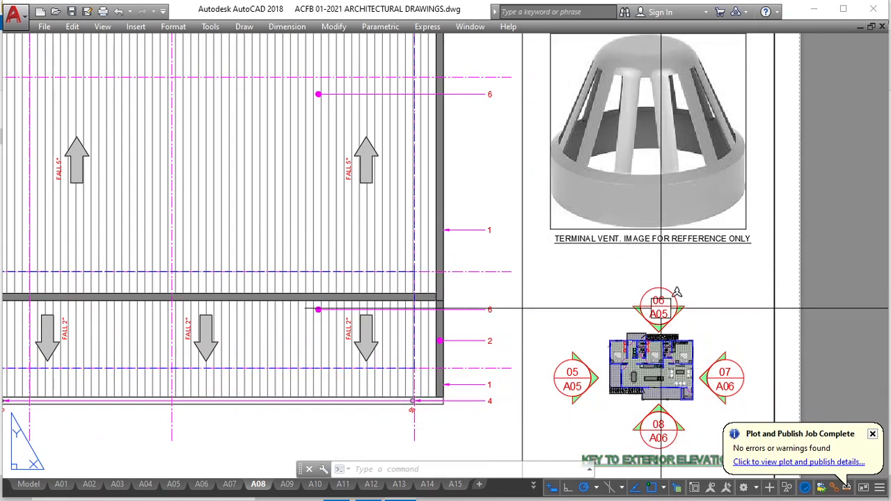
{"action": "scroll", "coordinate": [662, 305], "scroll_direction": "down", "scroll_amount": 4}
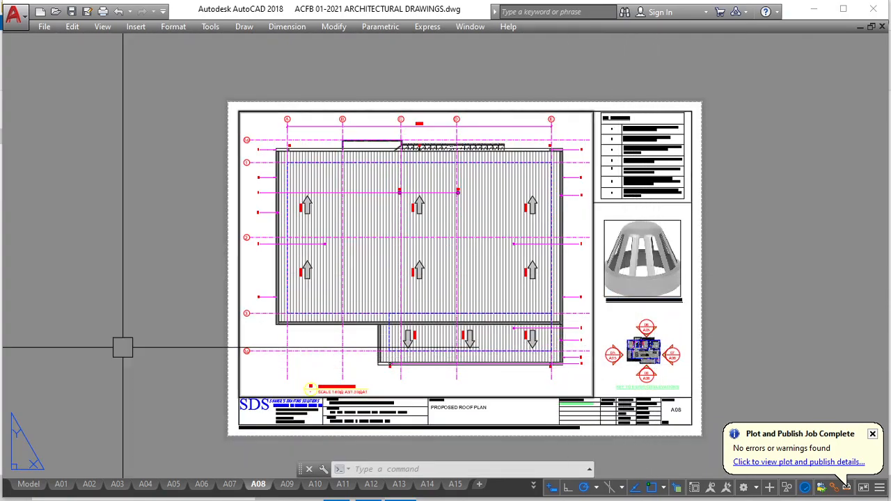
Open layout A09 and review the door schedule table and the dead lock, knob set and lever set reference images
{"action": "left_click", "coordinate": [294, 490]}
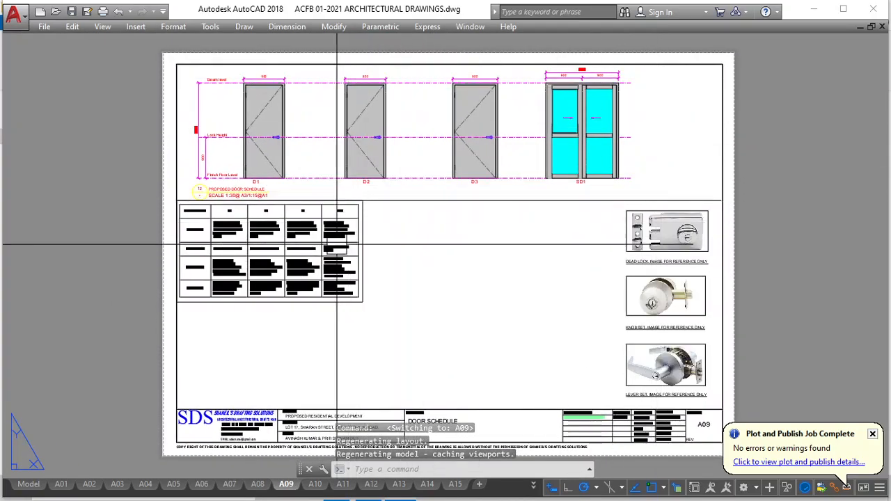
{"action": "scroll", "coordinate": [255, 261], "scroll_direction": "up", "scroll_amount": 4}
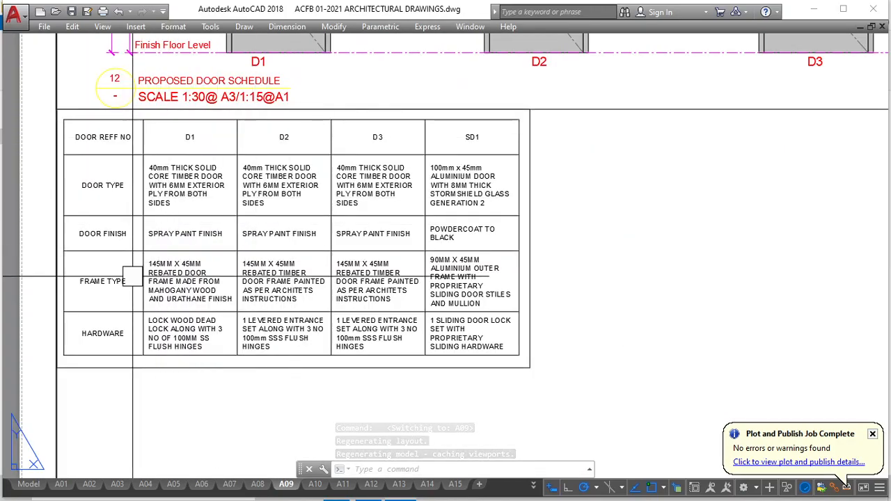
{"action": "scroll", "coordinate": [301, 255], "scroll_direction": "down", "scroll_amount": 4}
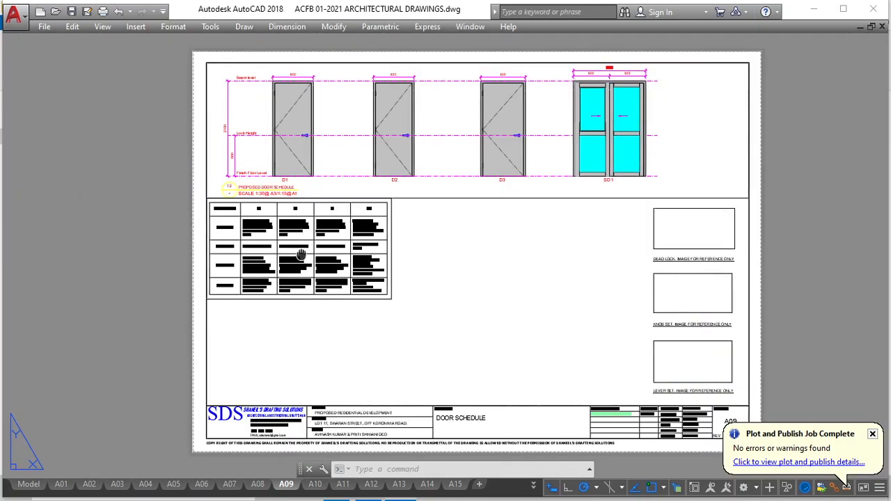
{"action": "scroll", "coordinate": [507, 288], "scroll_direction": "up", "scroll_amount": 1}
{"action": "scroll", "coordinate": [596, 294], "scroll_direction": "up", "scroll_amount": 3}
{"action": "scroll", "coordinate": [607, 388], "scroll_direction": "down", "scroll_amount": 2}
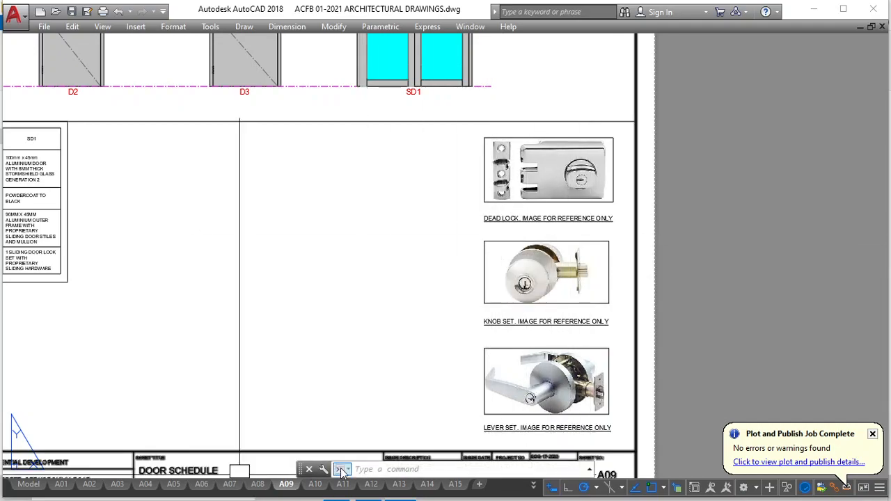
Review the window schedule on layout A10 and the door head, window head and window sill details on layout A11
{"action": "left_click", "coordinate": [315, 485]}
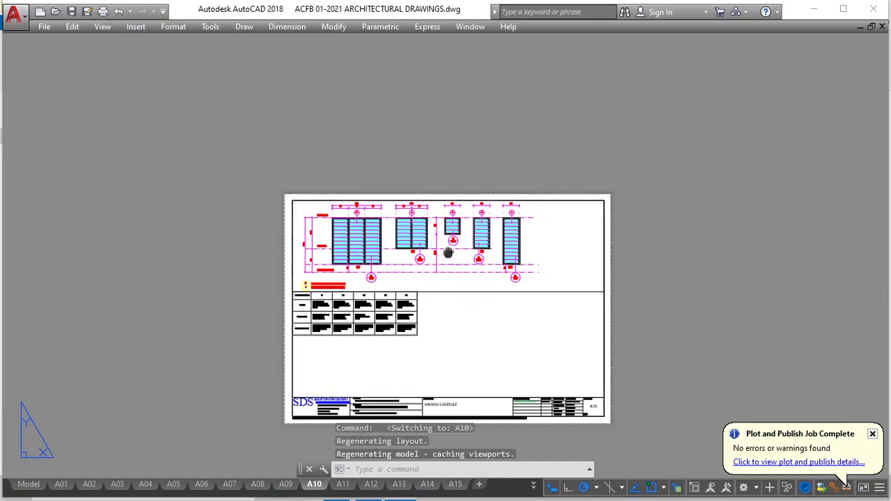
{"action": "scroll", "coordinate": [428, 195], "scroll_direction": "up", "scroll_amount": 2}
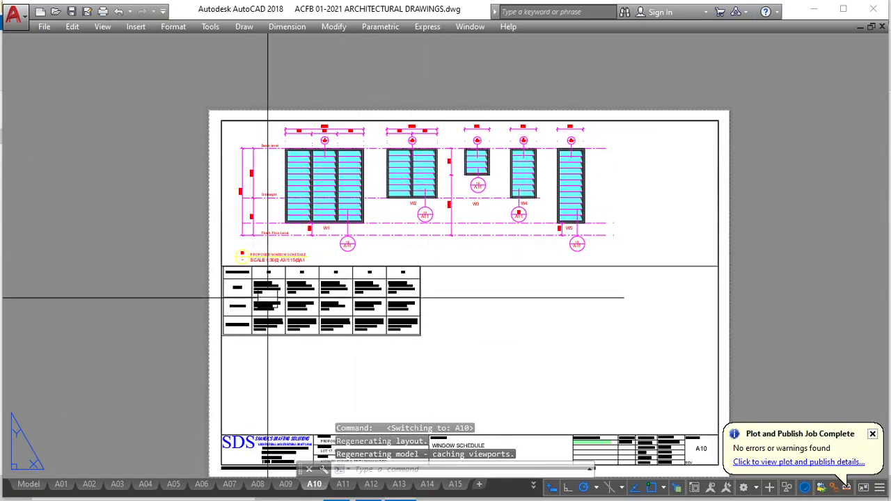
{"action": "left_click", "coordinate": [341, 485]}
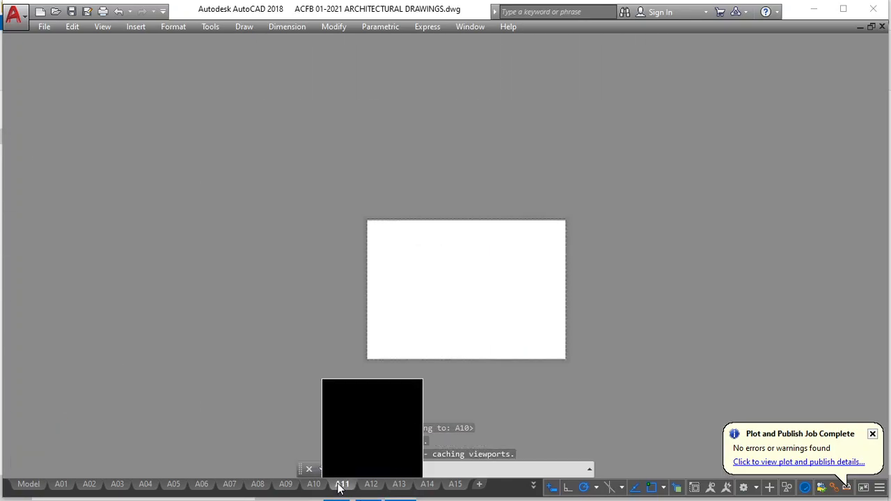
{"action": "scroll", "coordinate": [454, 256], "scroll_direction": "up", "scroll_amount": 4}
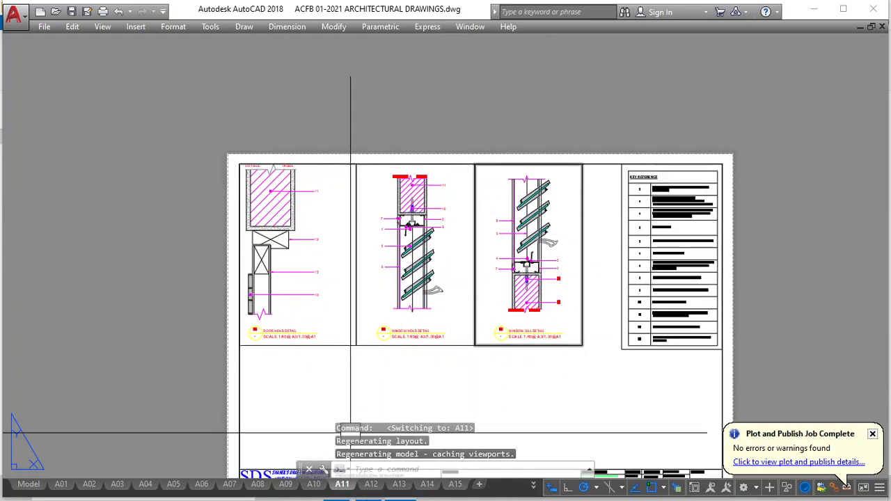
Open layout A12 and examine the ensuite plan, its elevations and the bathroom fitting reference images
{"action": "left_click", "coordinate": [373, 490]}
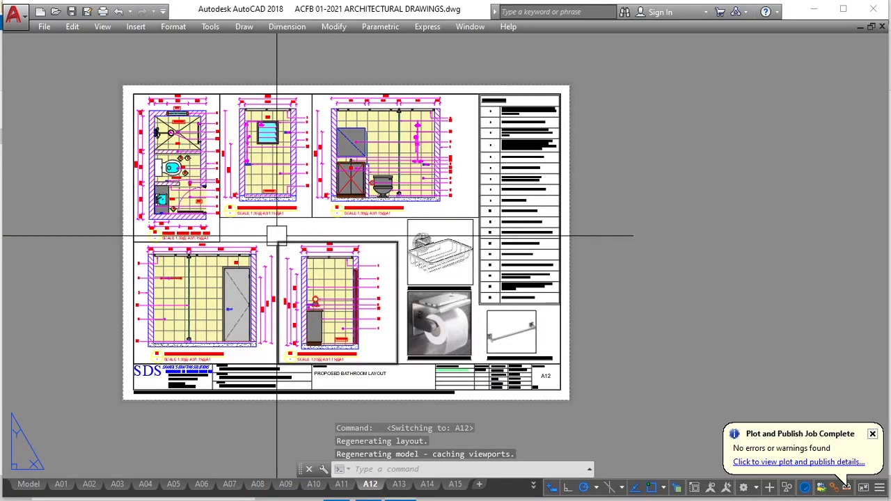
{"action": "scroll", "coordinate": [213, 216], "scroll_direction": "up", "scroll_amount": 4}
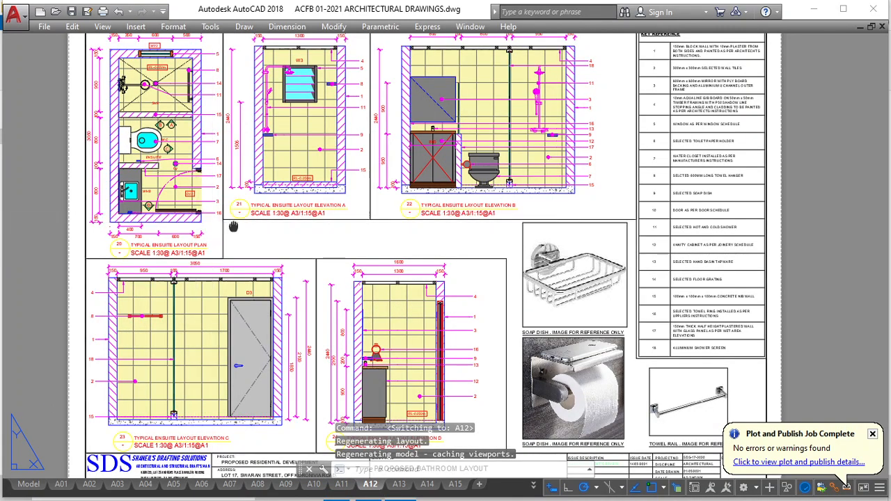
{"action": "scroll", "coordinate": [195, 222], "scroll_direction": "down", "scroll_amount": 4}
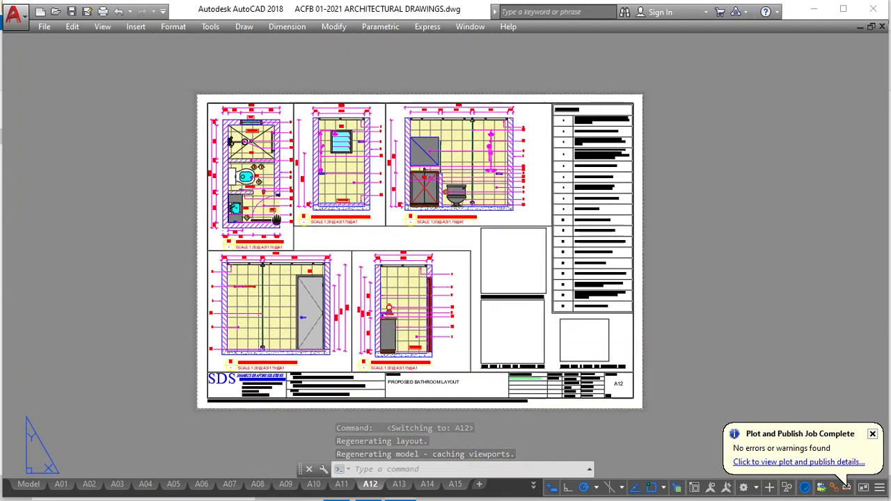
Review the kitchen wash area elevation and section on layout A13 and the cooking area drawings on layout A14
{"action": "left_click", "coordinate": [398, 484]}
{"action": "scroll", "coordinate": [329, 324], "scroll_direction": "down", "scroll_amount": 1}
{"action": "middle_click_drag", "start_coordinate": [332, 325], "coordinate": [490, 285]}
{"action": "scroll", "coordinate": [463, 236], "scroll_direction": "up", "scroll_amount": 1}
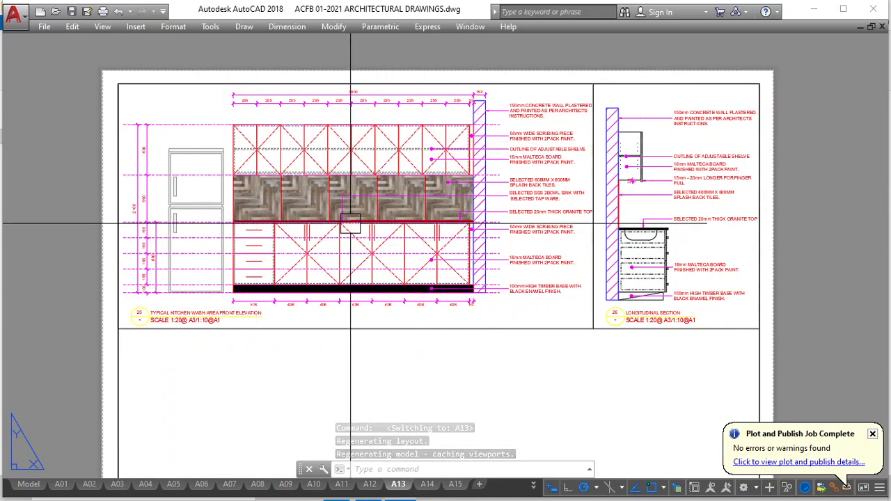
{"action": "left_click", "coordinate": [437, 490]}
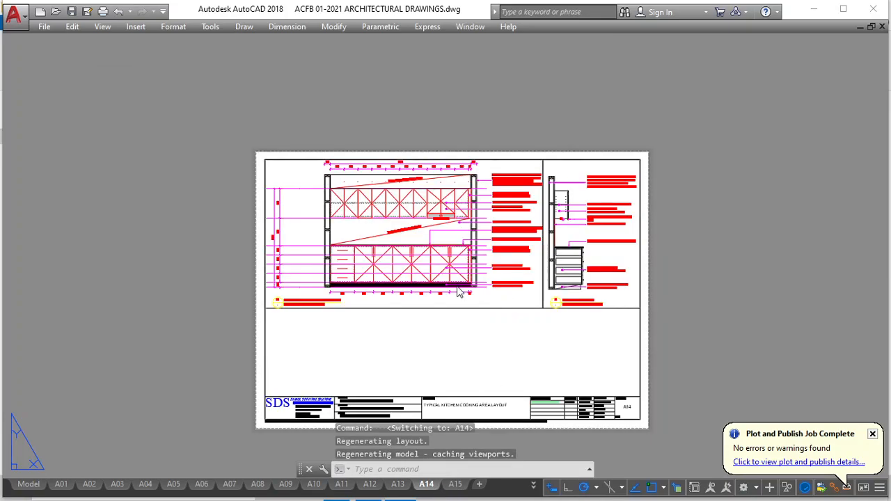
{"action": "scroll", "coordinate": [438, 245], "scroll_direction": "up", "scroll_amount": 2}
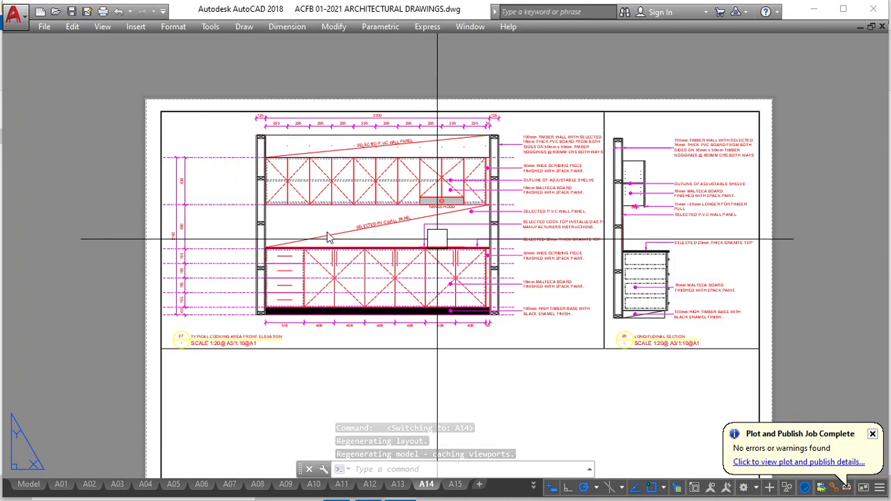
Open layout A15 and examine the typical wardrobe plan with its front and side elevations
{"action": "left_click", "coordinate": [454, 484]}
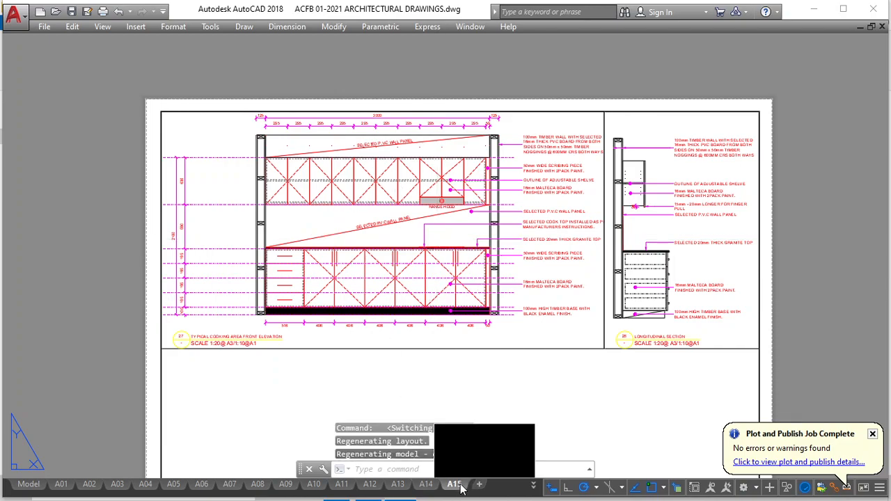
{"action": "scroll", "coordinate": [462, 261], "scroll_direction": "up", "scroll_amount": 5}
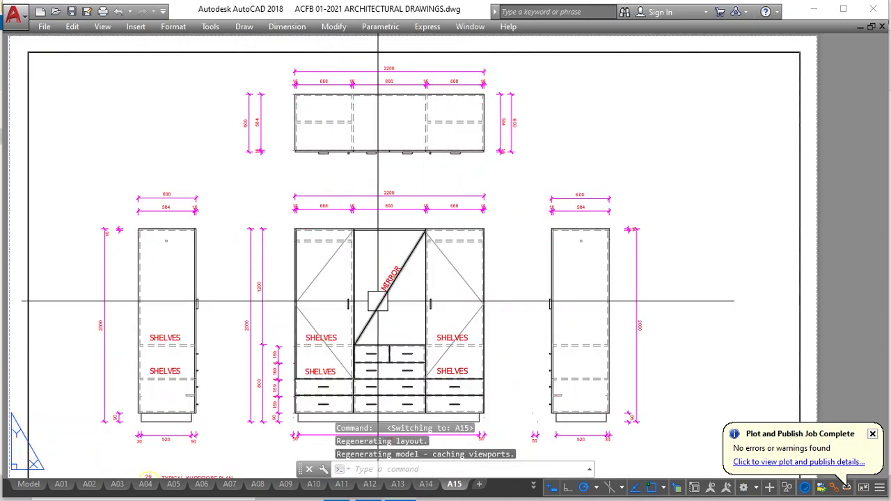
{"action": "scroll", "coordinate": [378, 301], "scroll_direction": "down", "scroll_amount": 6}
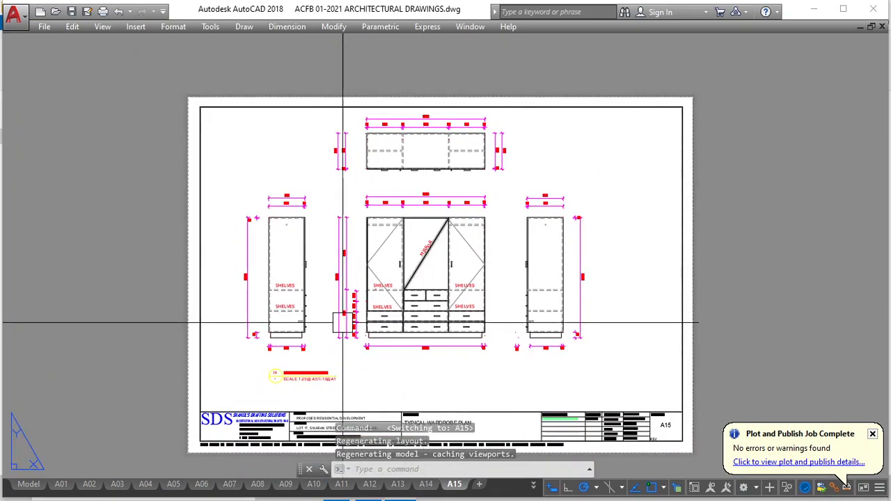
Return to layout A01 and view the whole proposed site drainage and locality plan sheet
{"action": "left_click", "coordinate": [61, 485]}
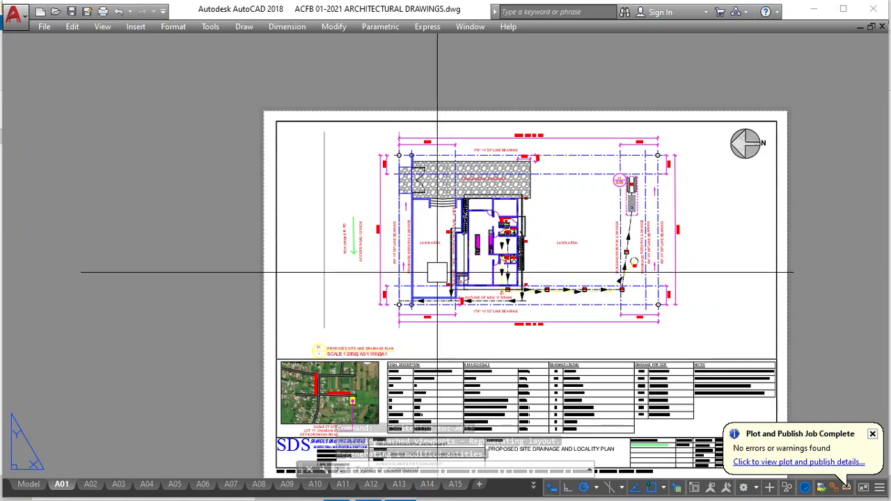
{"action": "middle_click_drag", "start_coordinate": [320, 272], "coordinate": [239, 228]}
{"action": "middle_click_drag", "start_coordinate": [394, 225], "coordinate": [377, 278]}
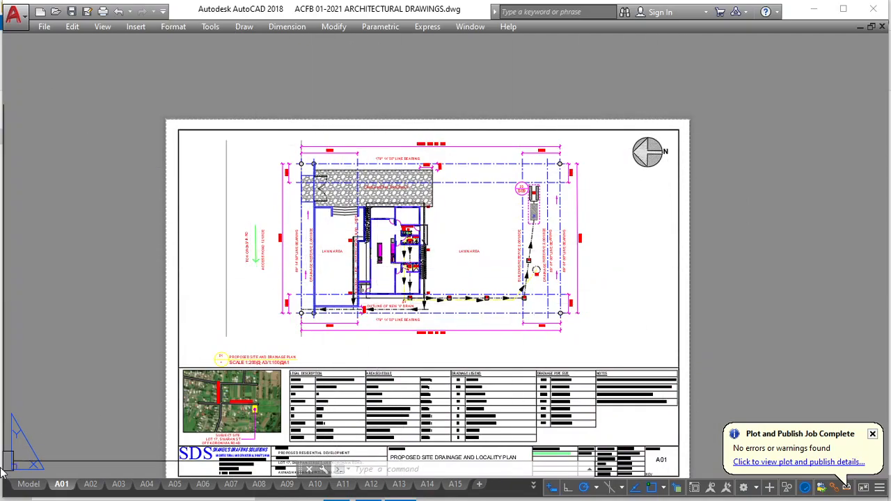